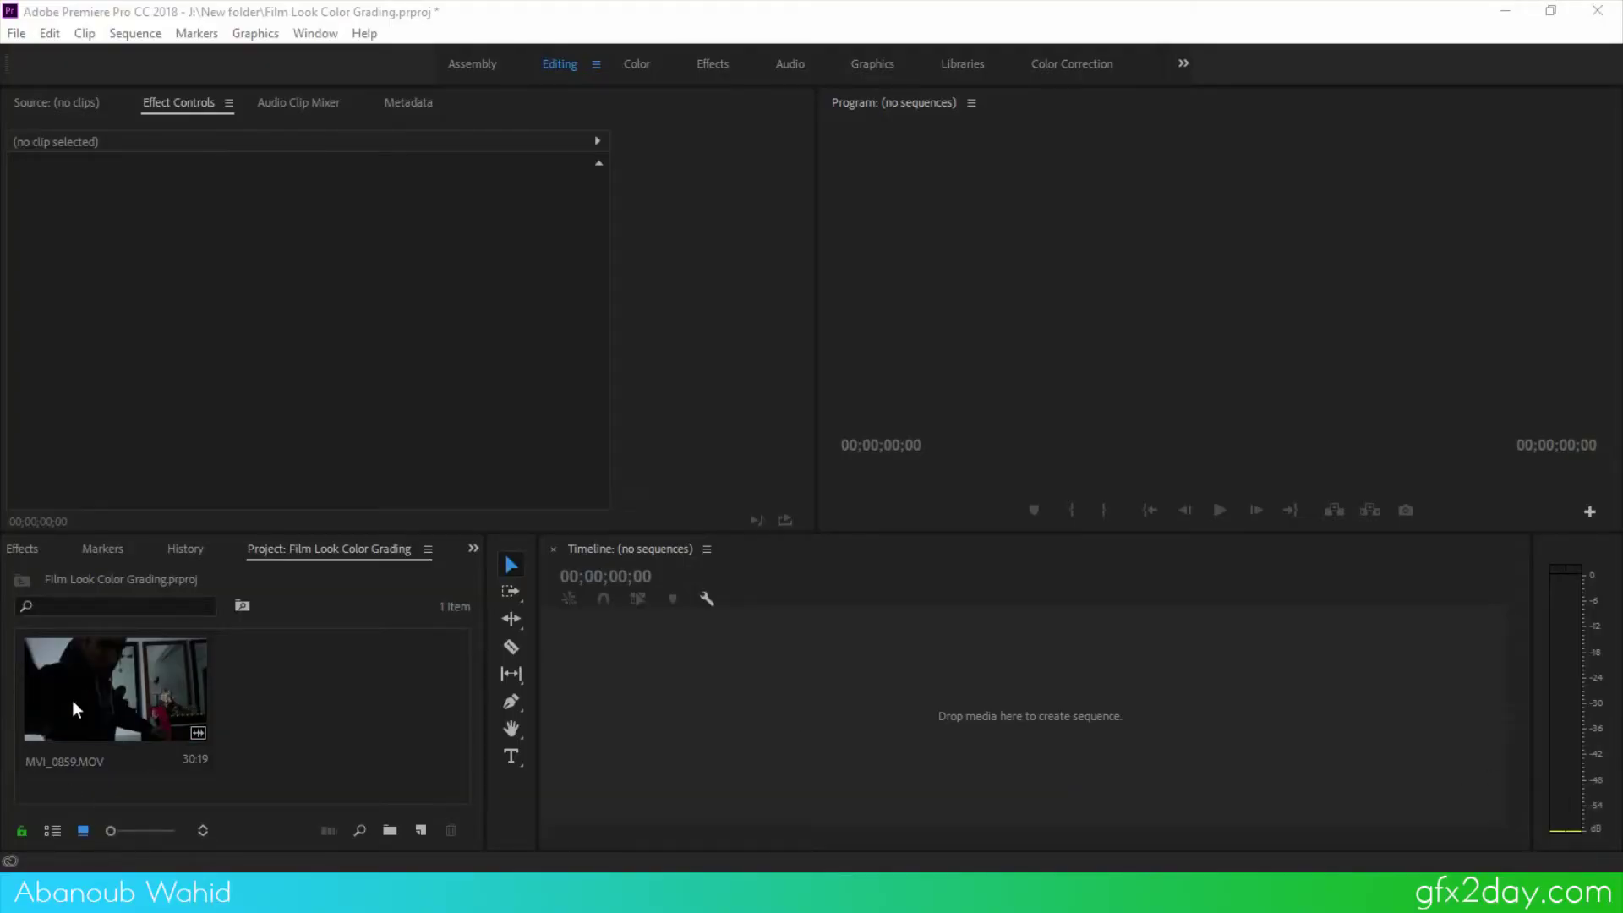
Bring up the context menu of the MVI_0859.MOV clip in the Project panel
right_click(104, 671)
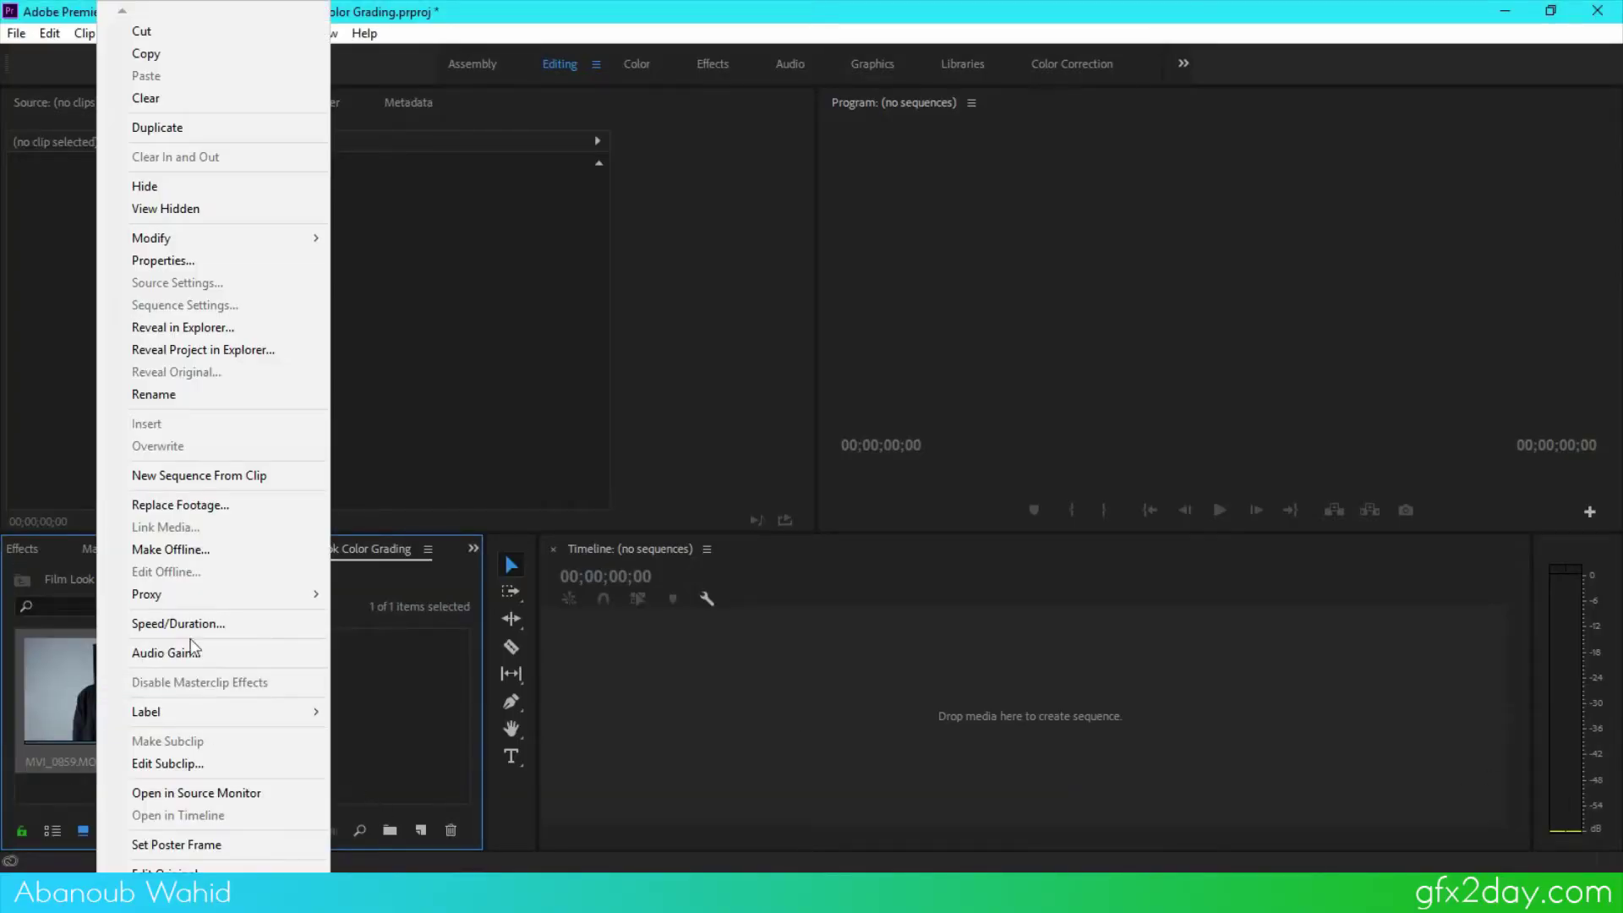
Make a new sequence from MVI_0859.MOV and delete everything after 00:00:12:21
click(206, 475)
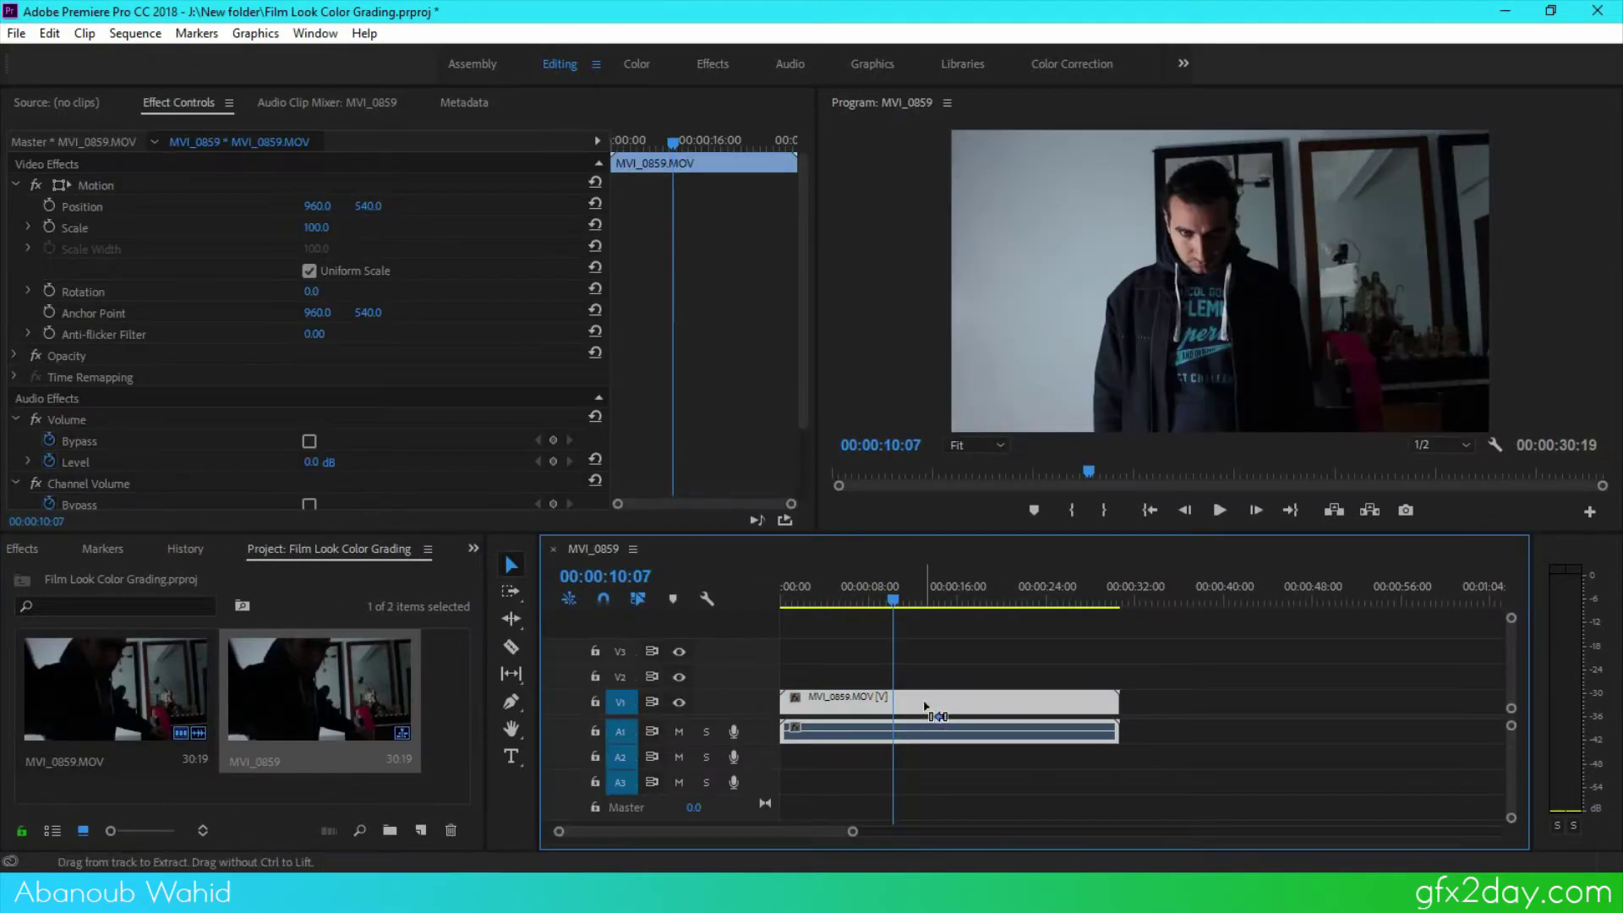
click(924, 703)
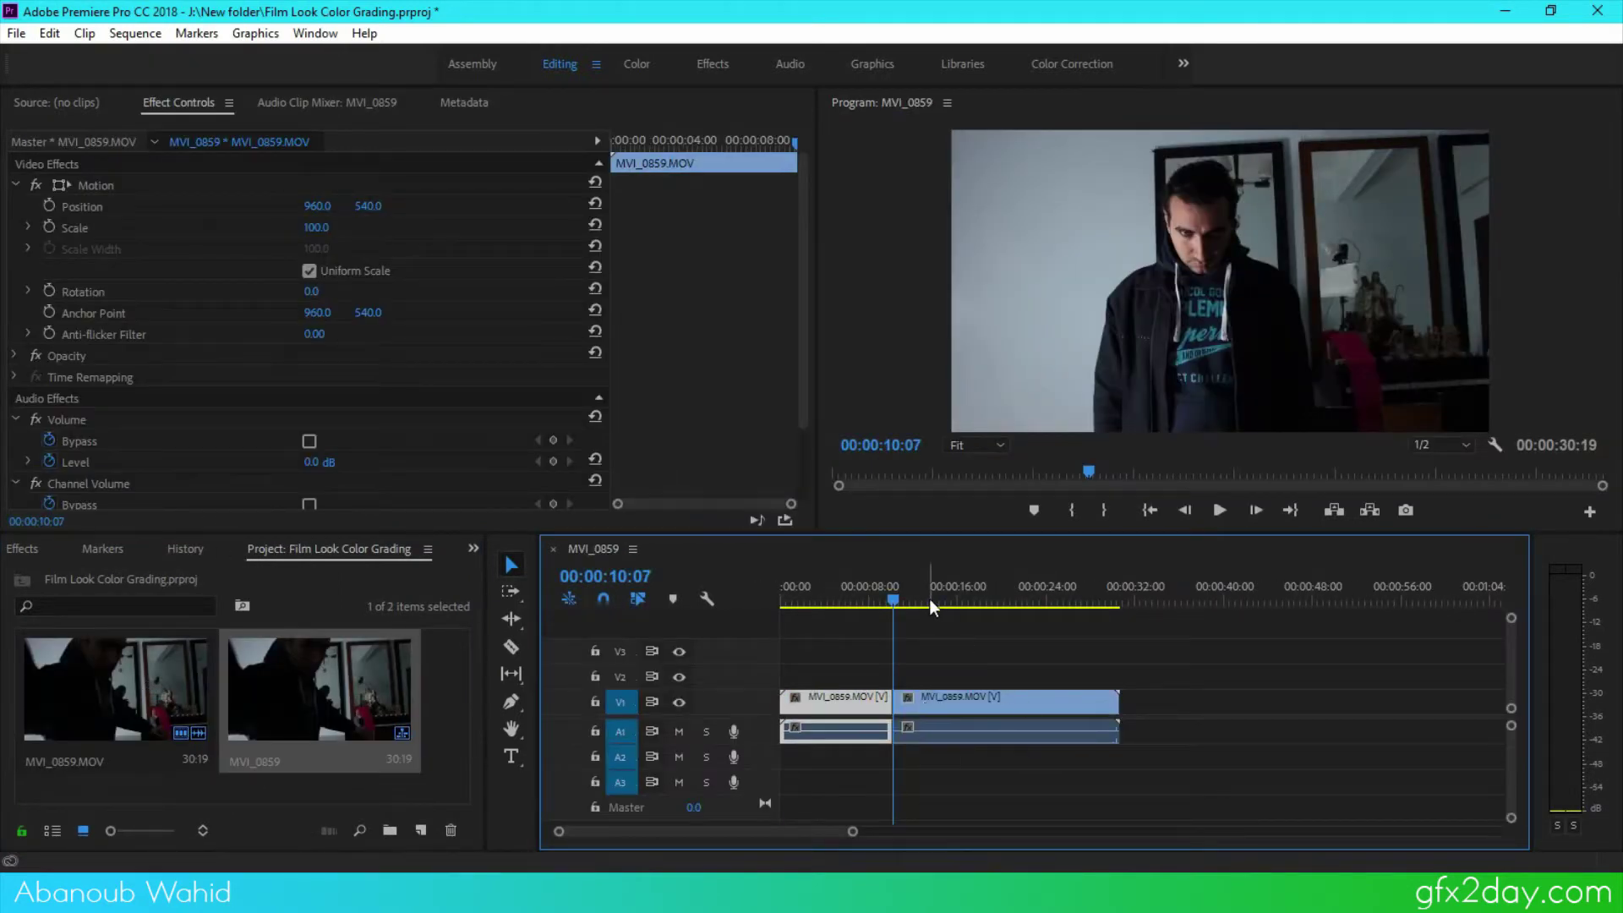
drag(894, 602, 919, 602)
key(ctrl+k)
click(1014, 705)
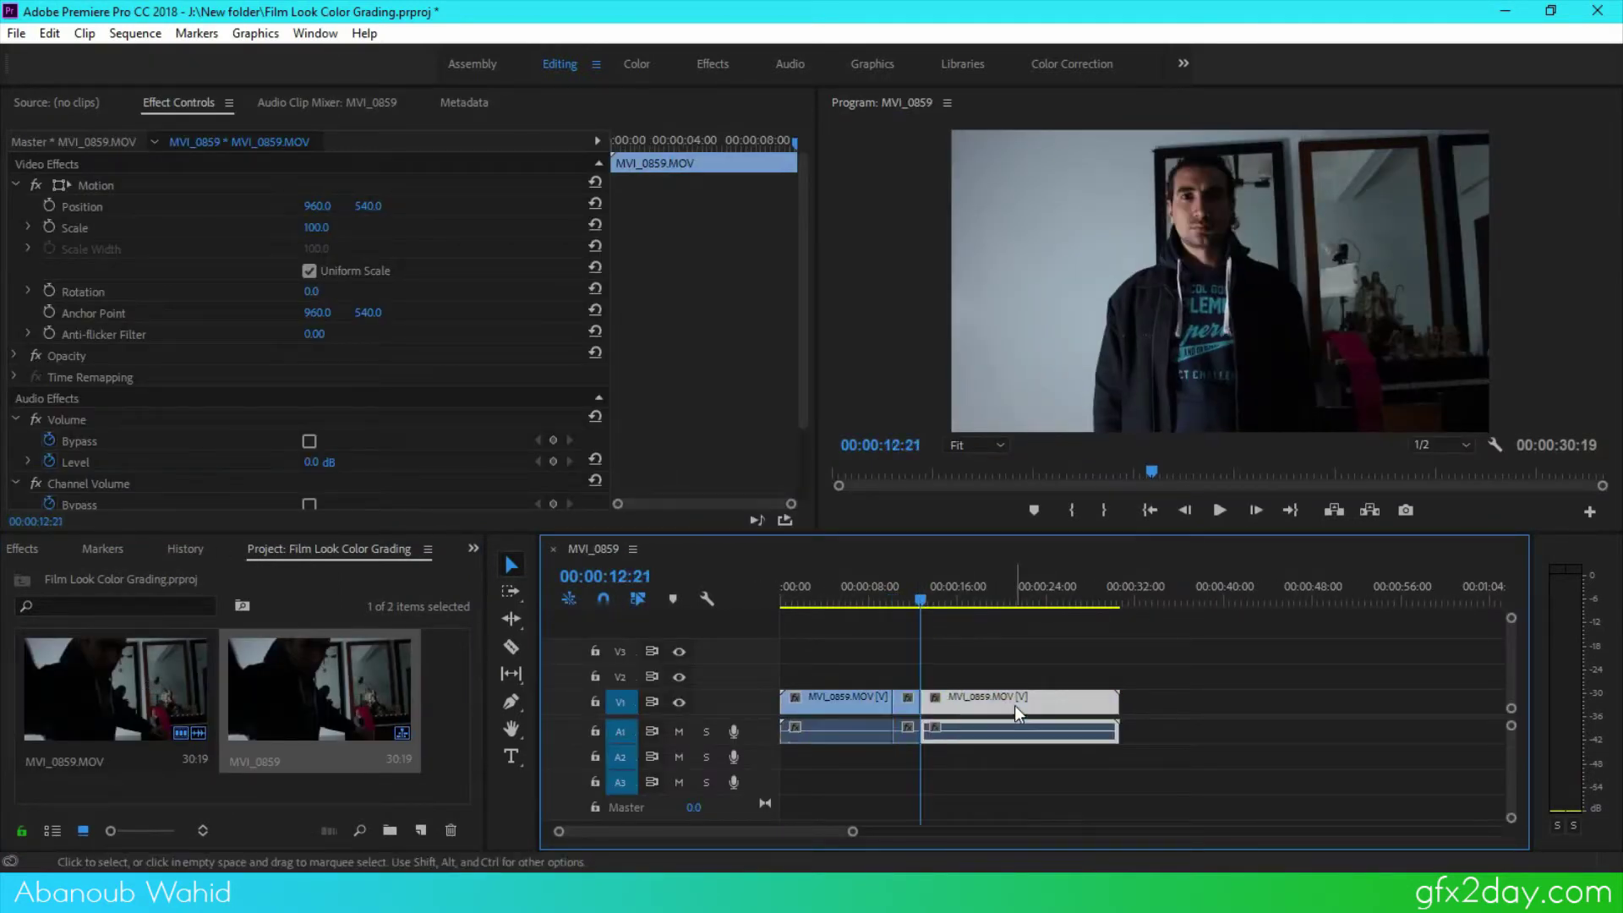
key(Delete)
Ripple-delete the opening part and delete the audio, leaving a 2:14 video-only clip
click(816, 715)
key(shift+Delete)
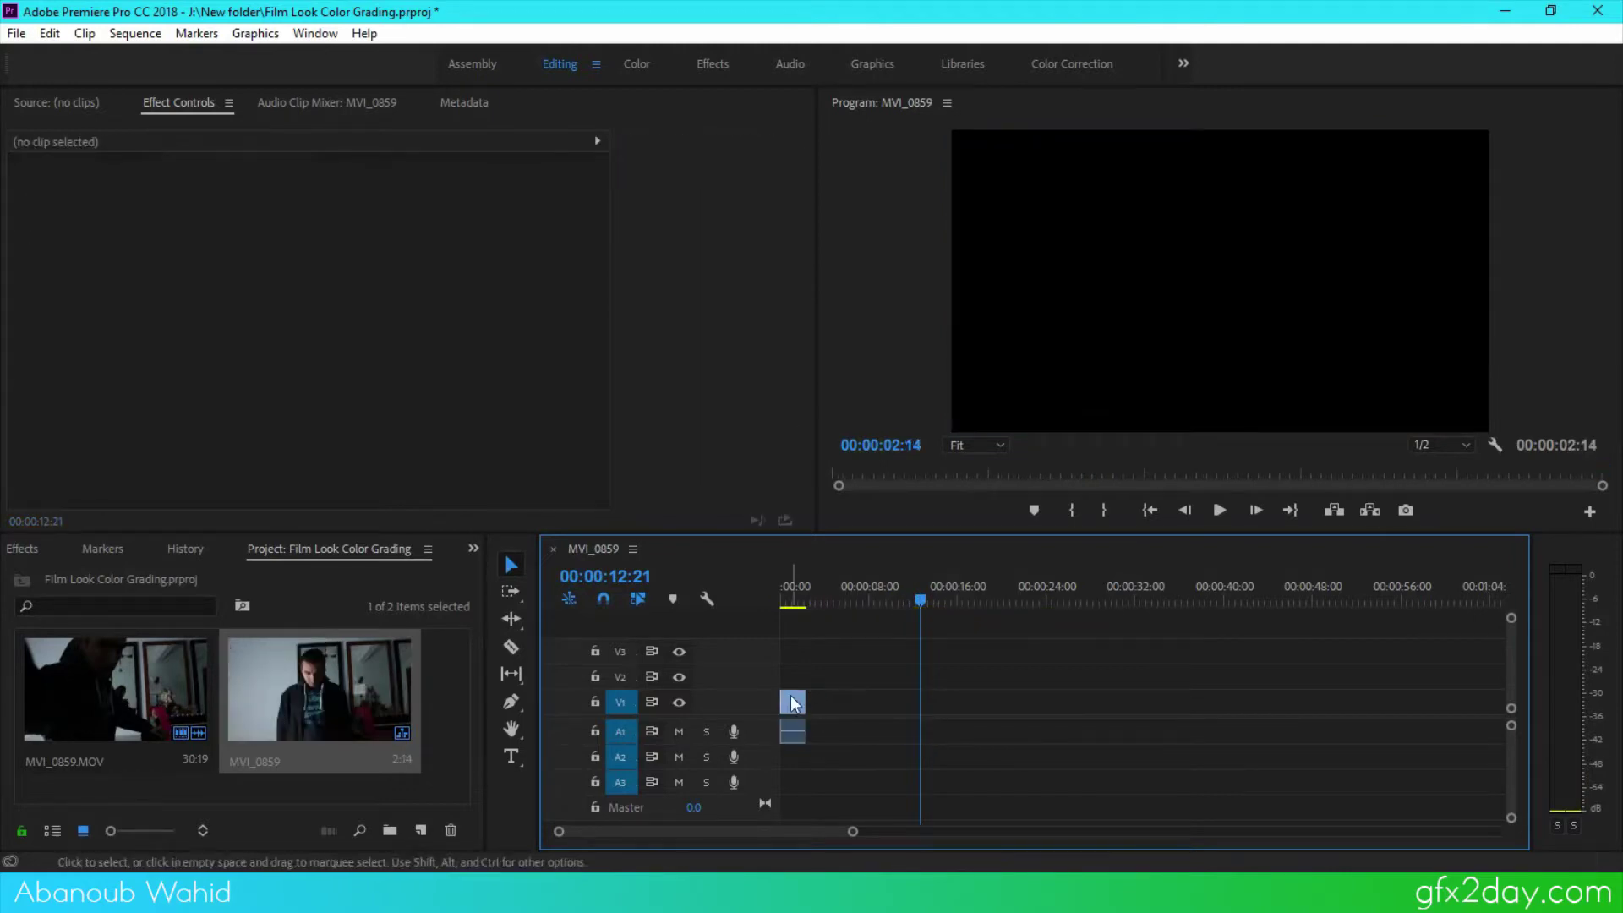
key(Home)
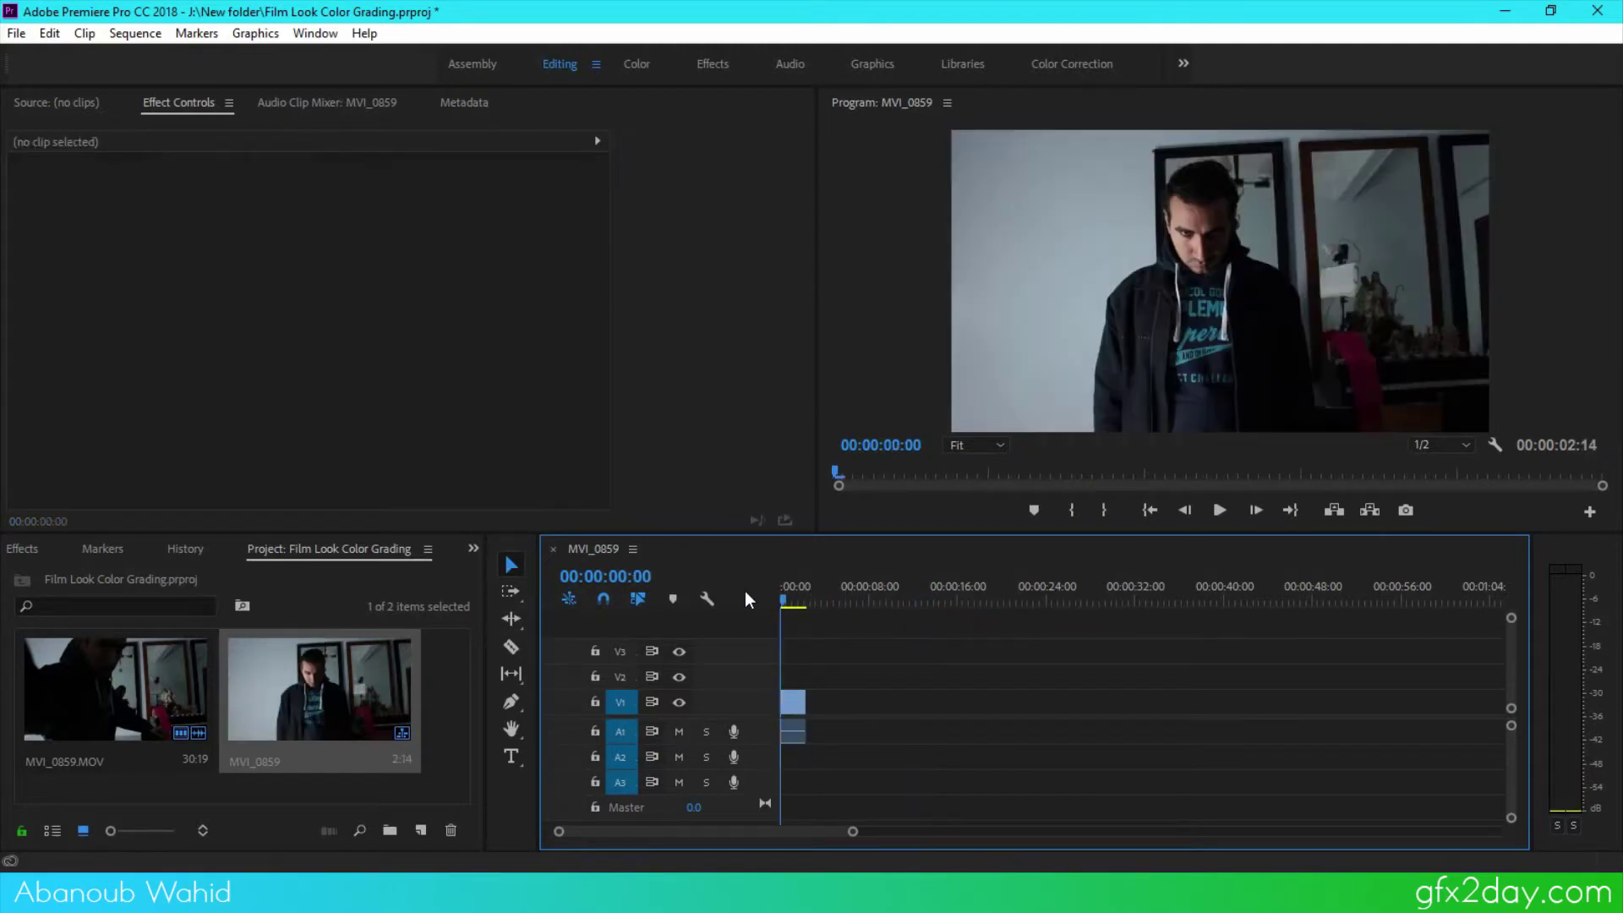
click(789, 698)
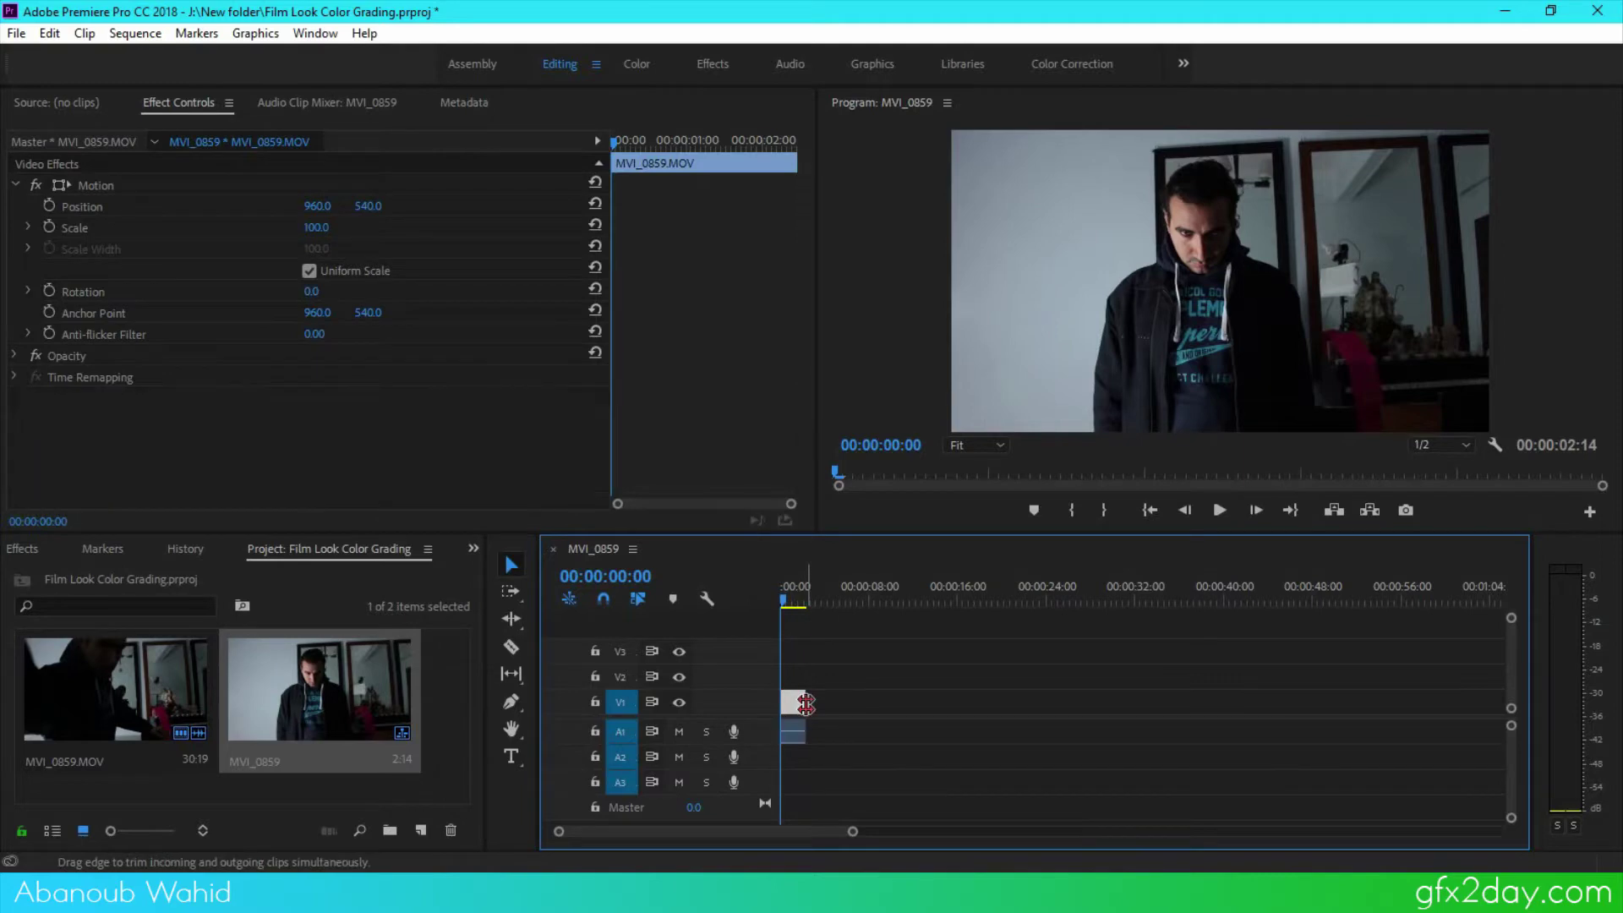
alt+click(794, 723)
key(Delete)
click(790, 707)
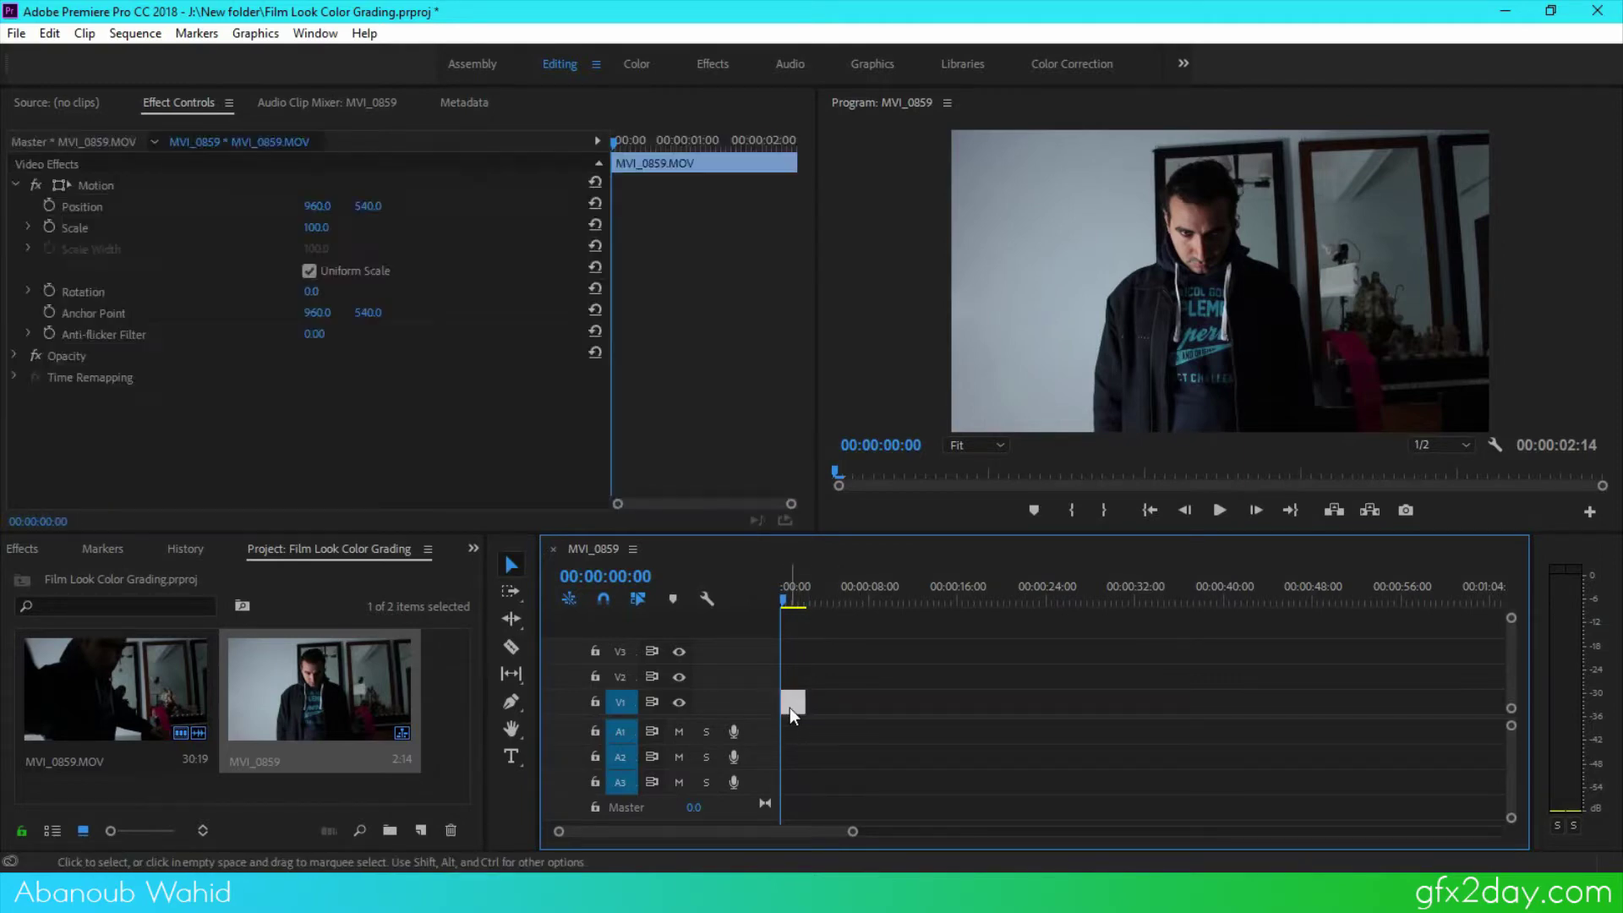
click(21, 551)
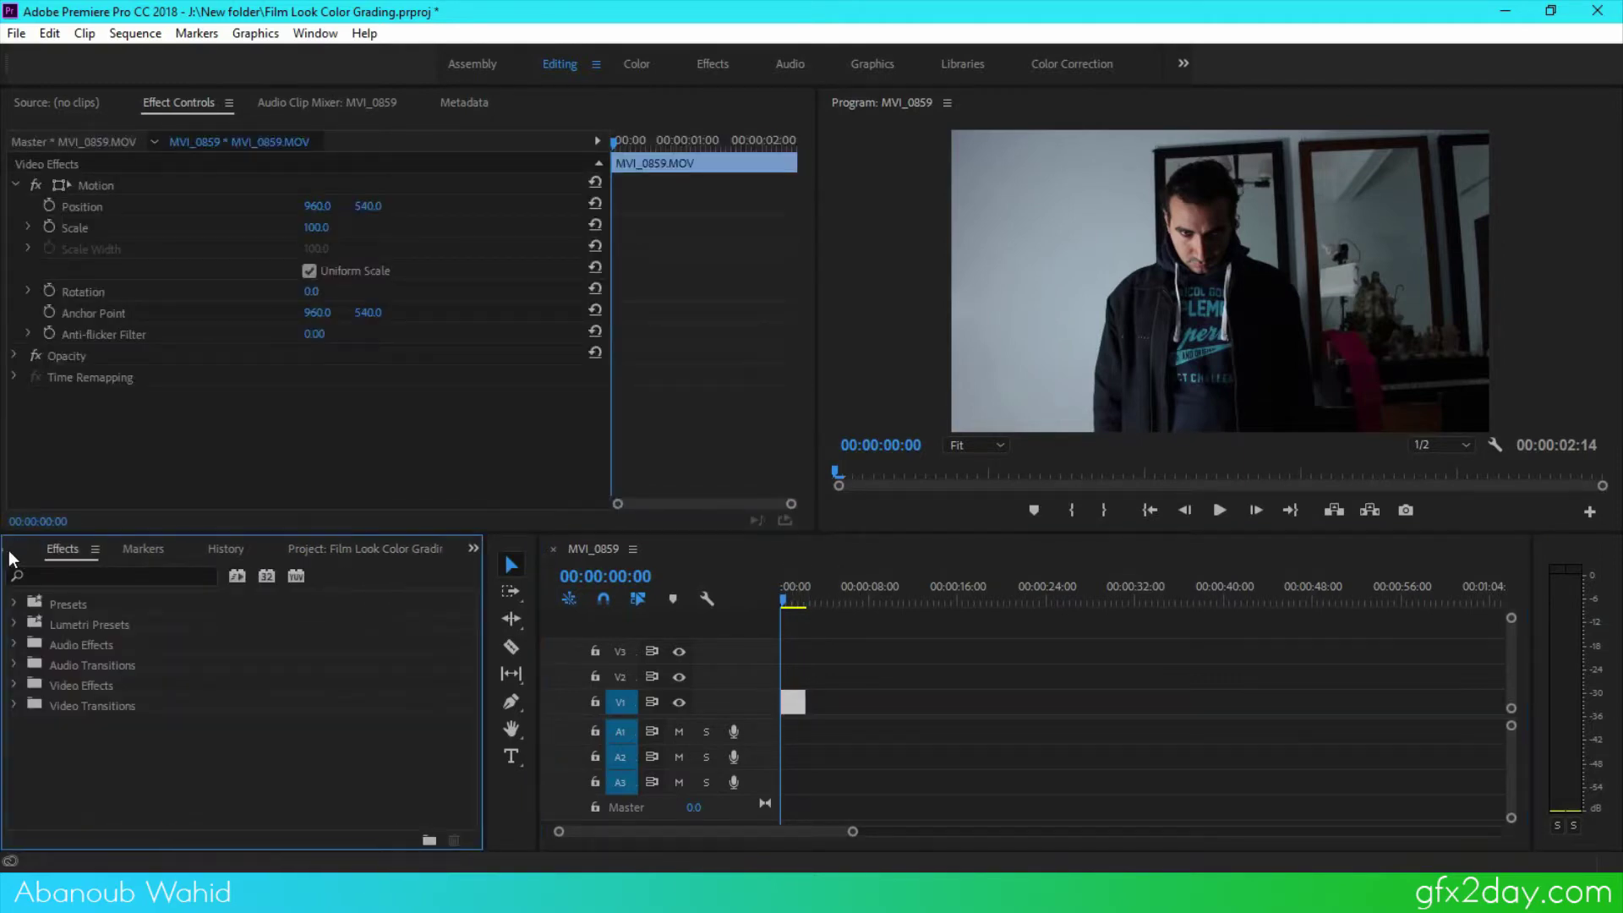
Apply Colorista IV from Video Effects > Magic Bullet to the trimmed V1 clip
click(13, 686)
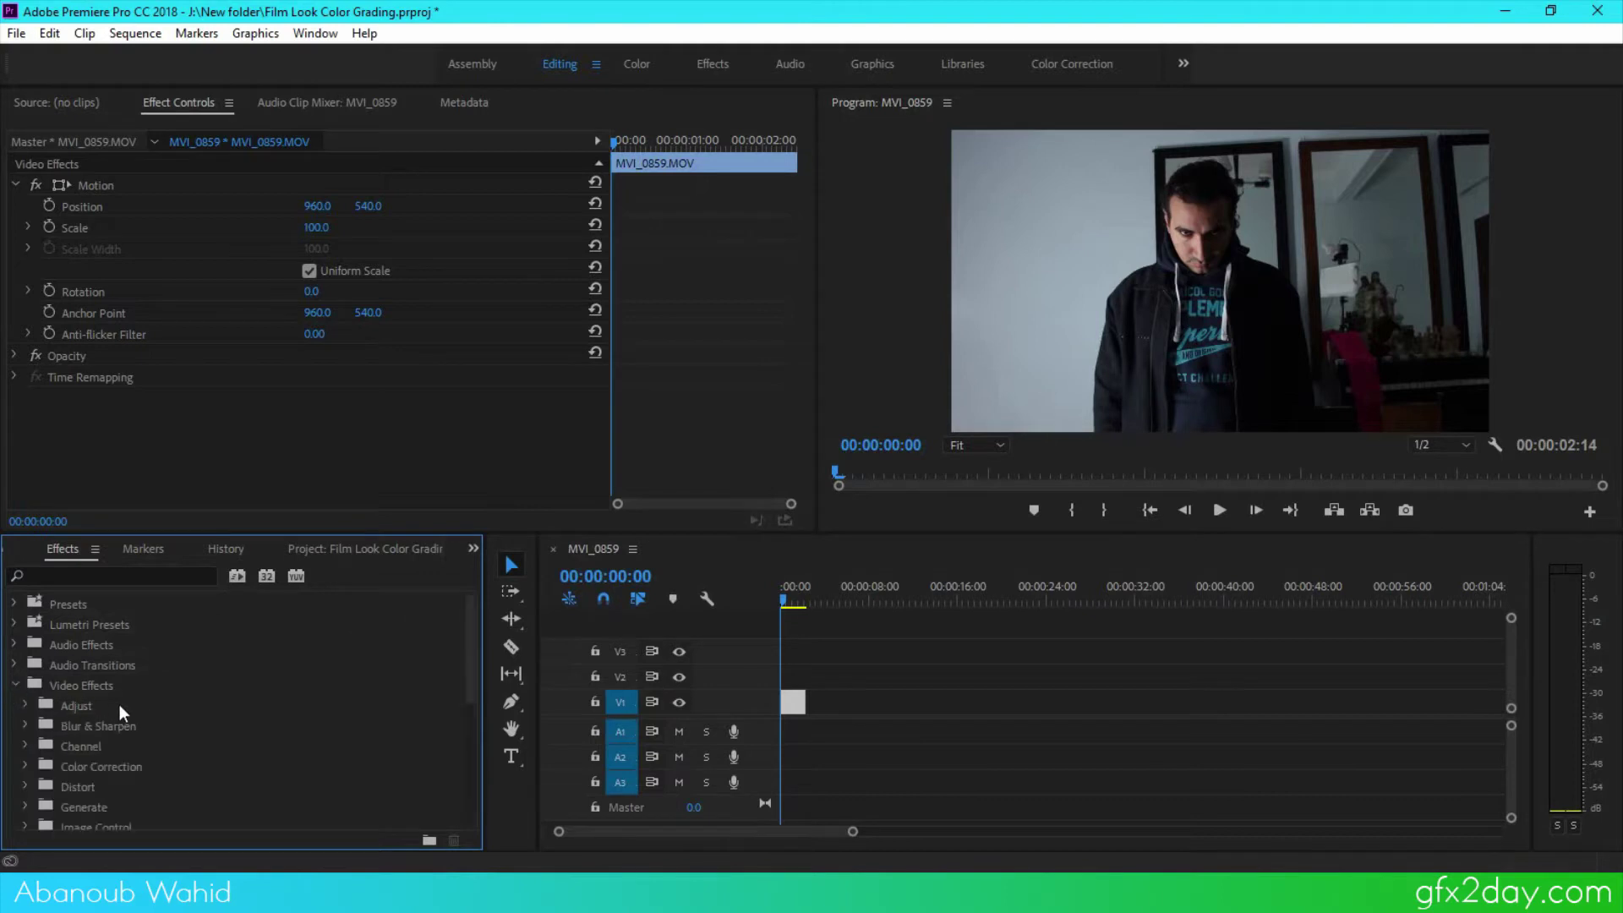
scroll(121, 706, down, 4)
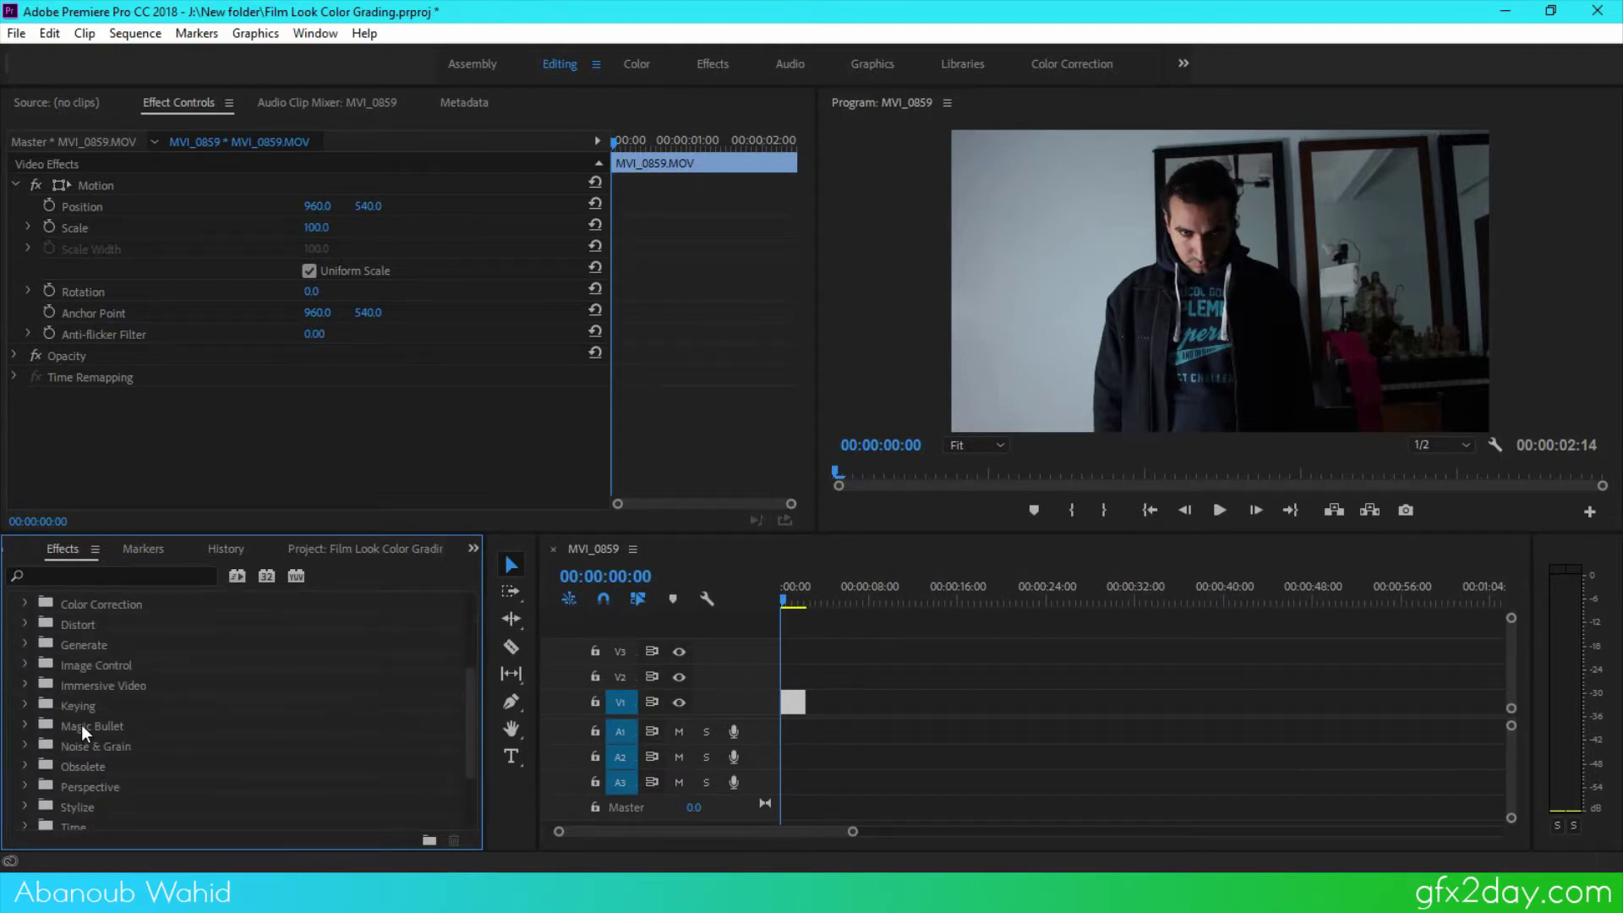
click(86, 725)
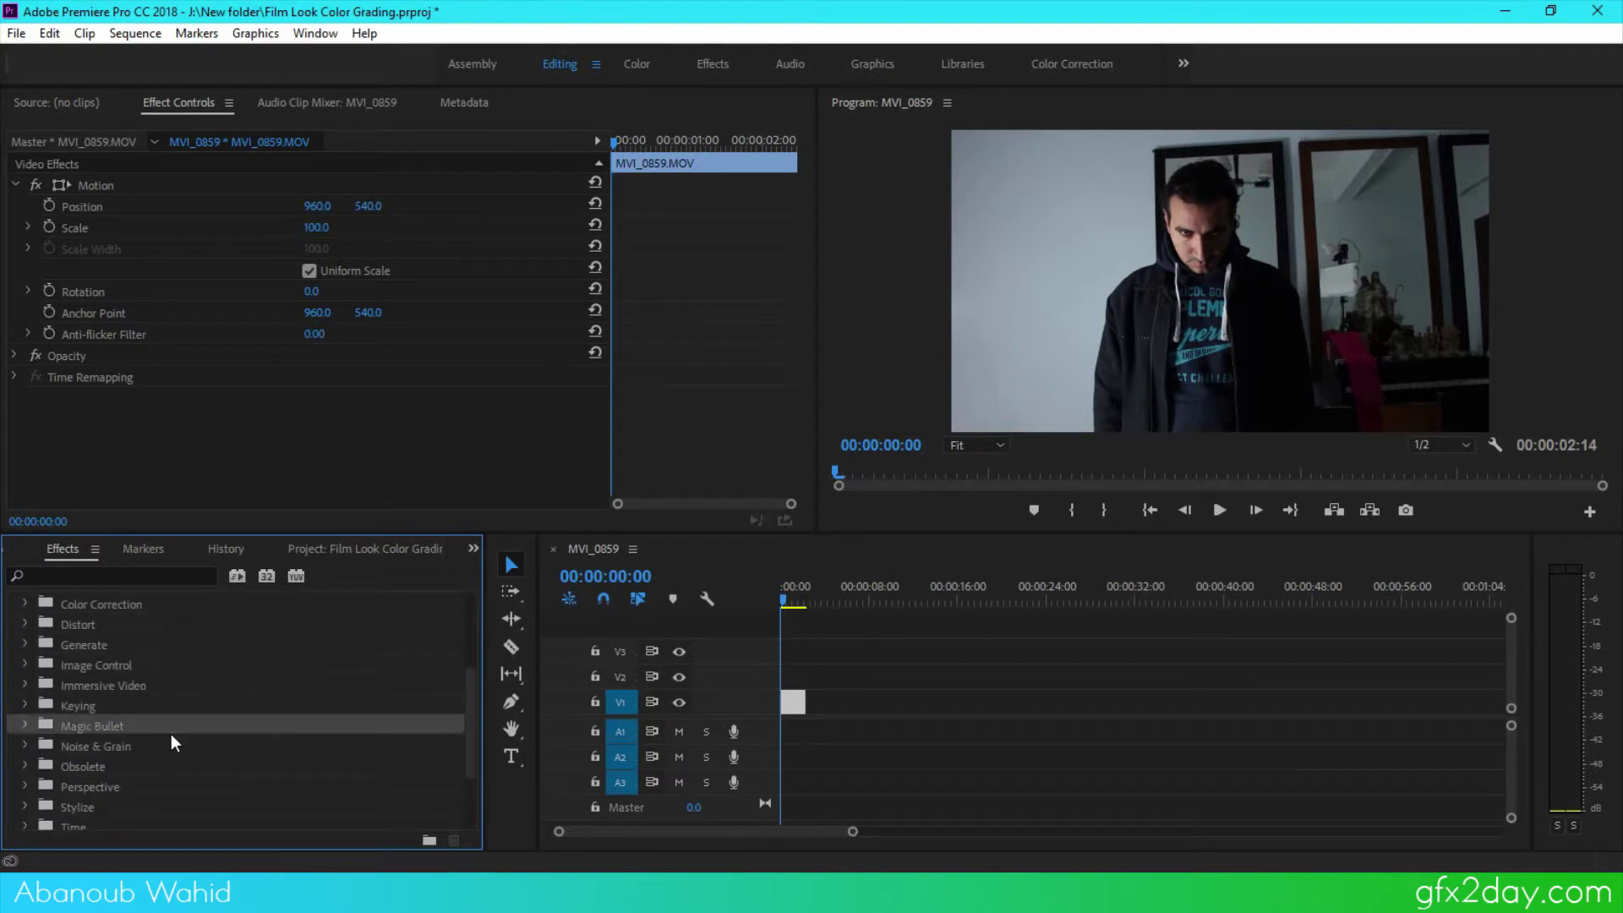
click(24, 725)
click(121, 744)
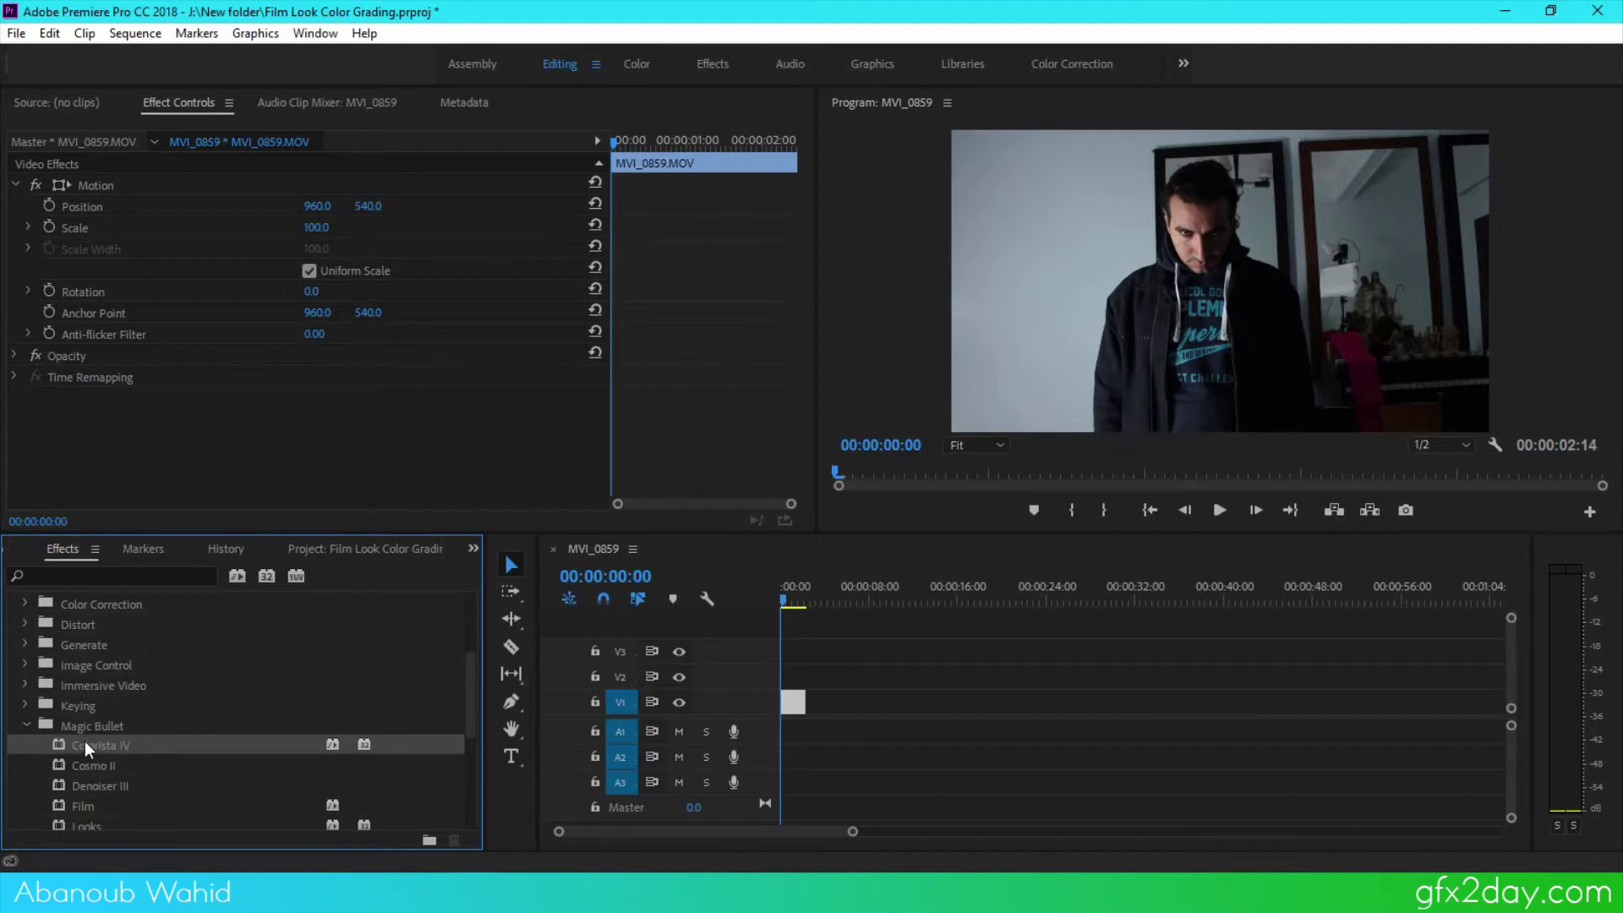
drag(139, 745, 790, 704)
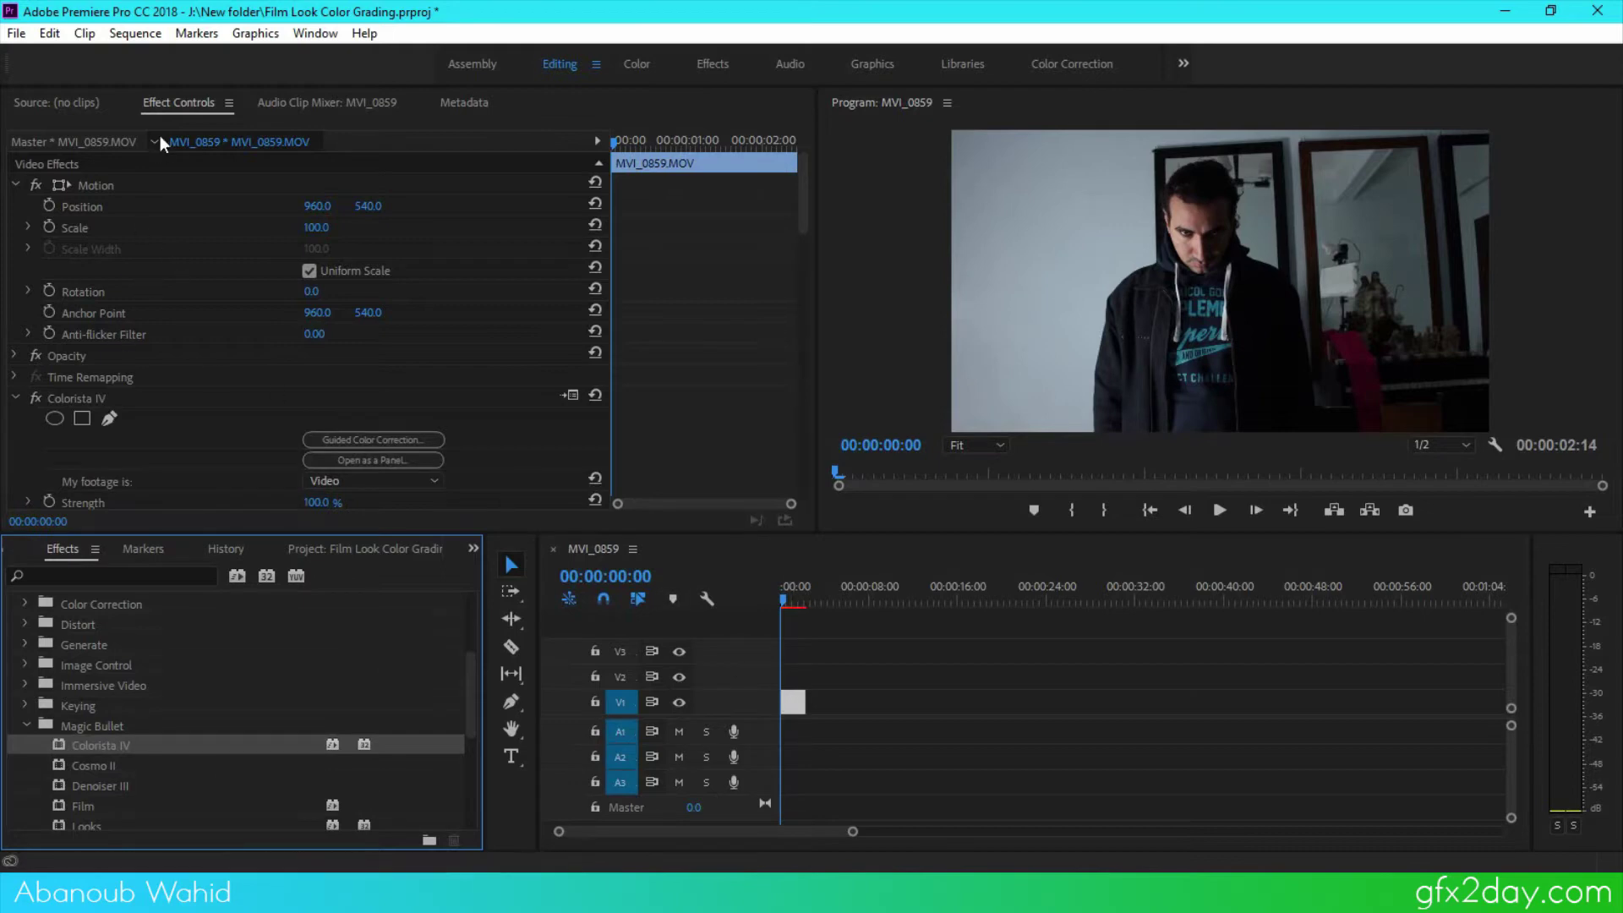
scroll(149, 348, down, 4)
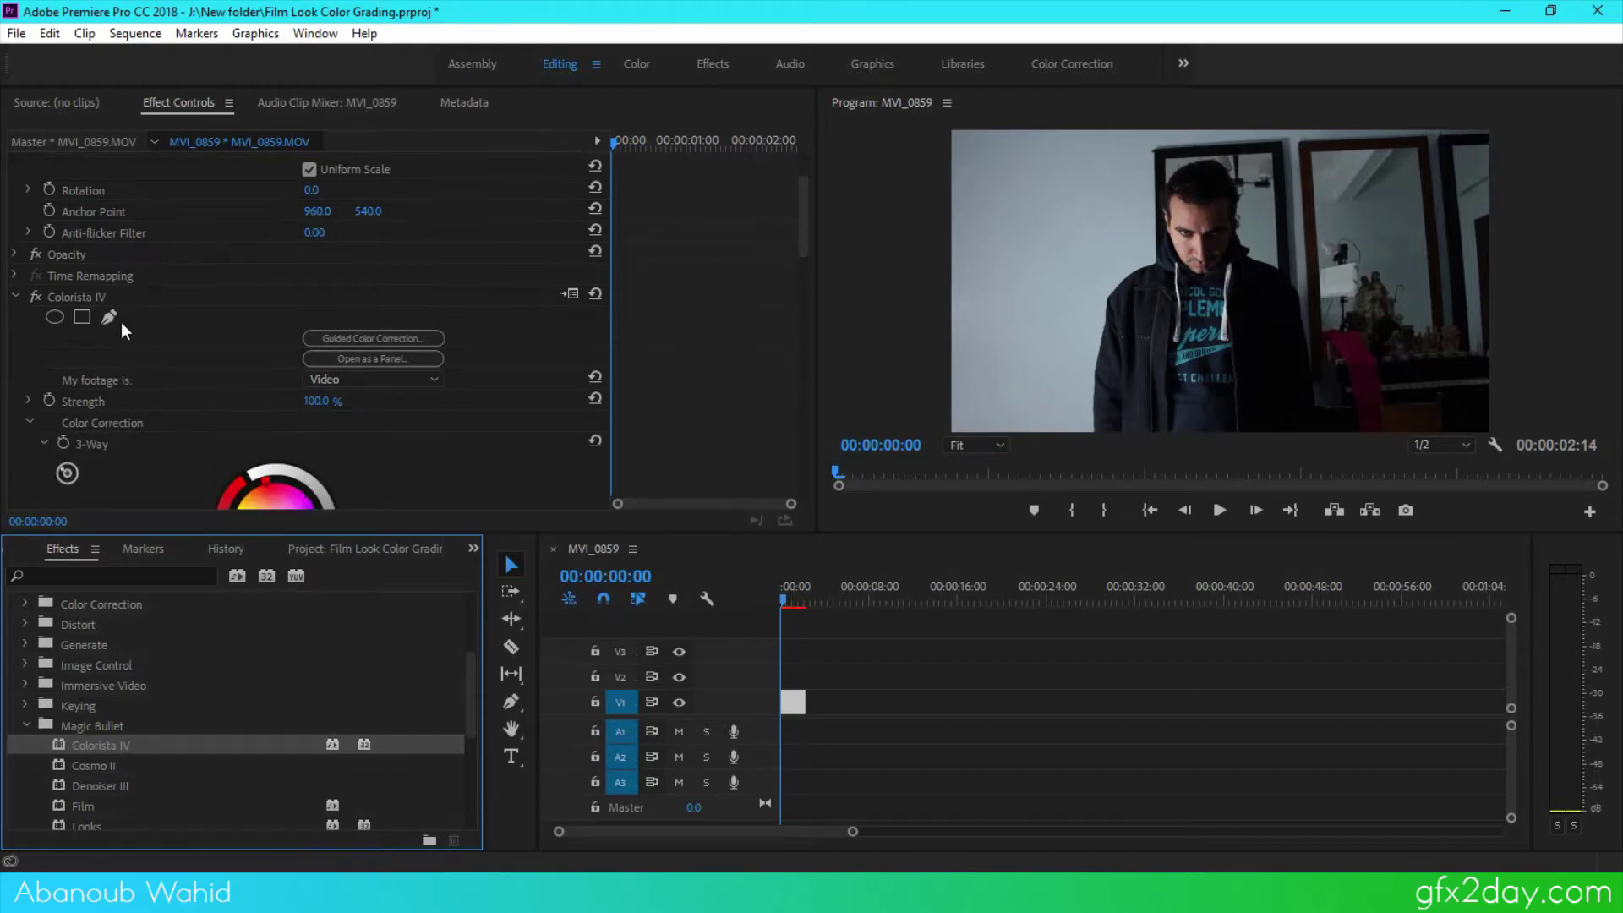
click(76, 236)
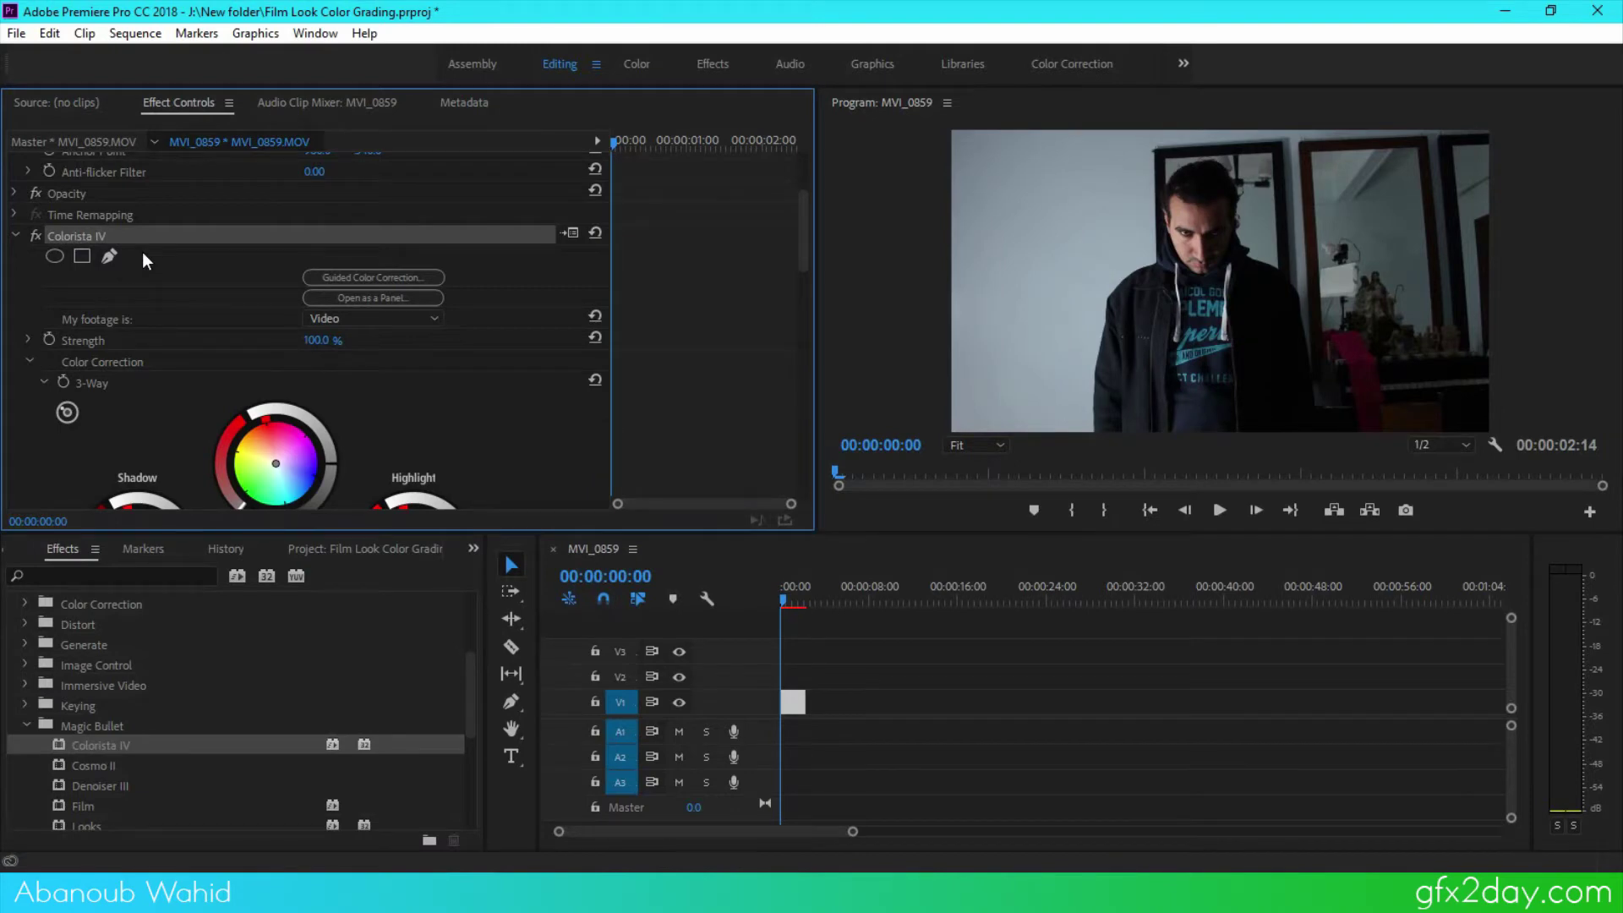
drag(802, 237, 829, 448)
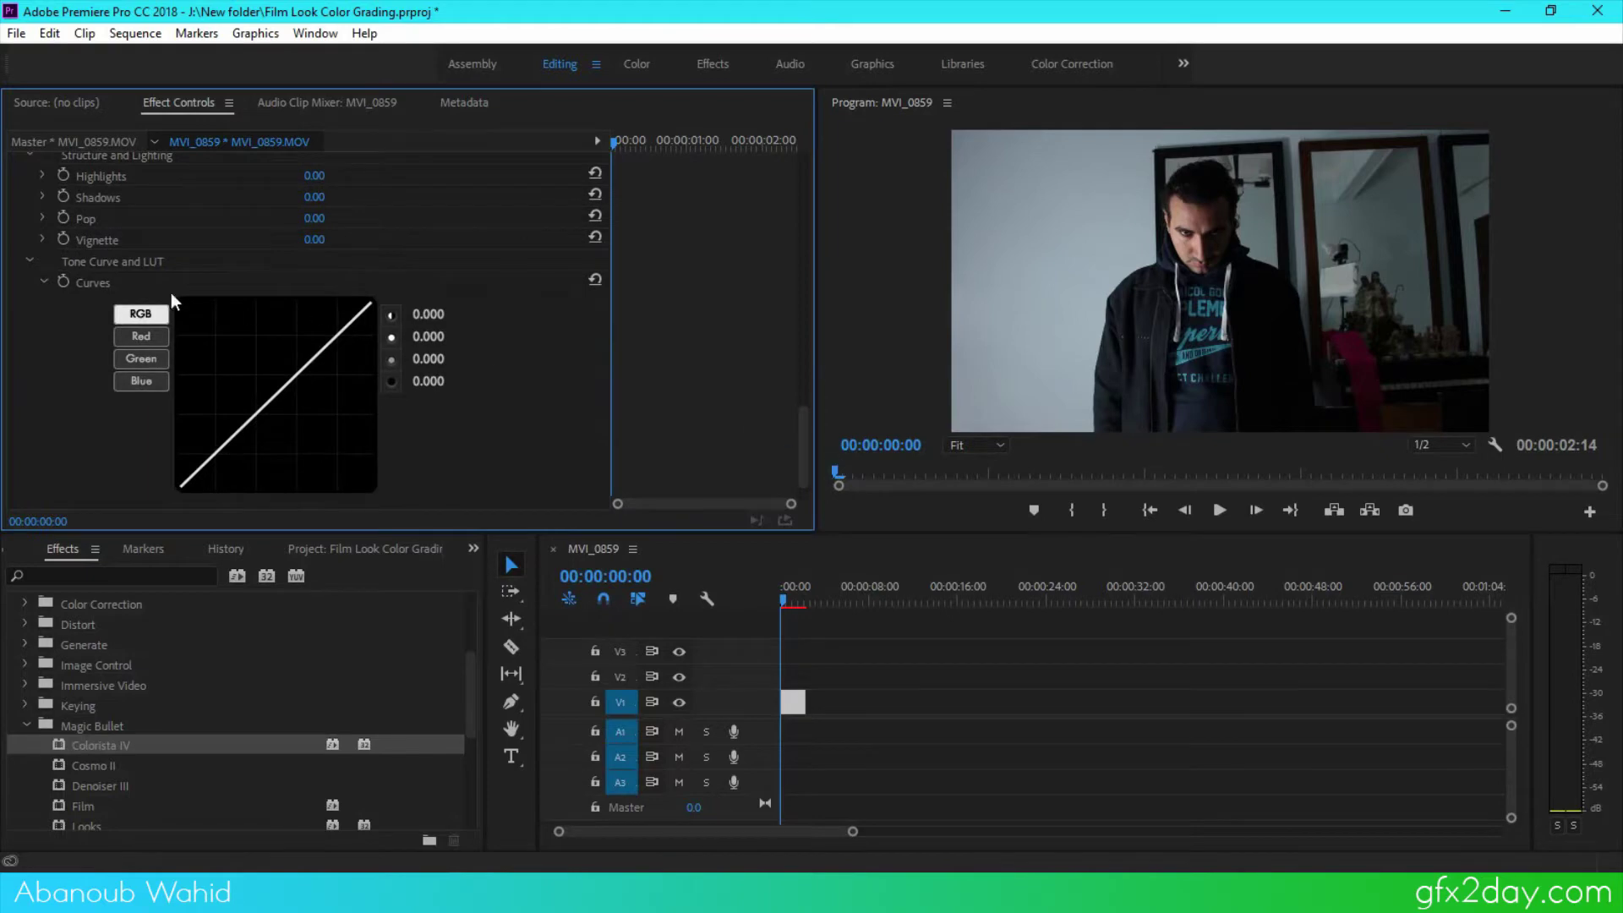
click(140, 336)
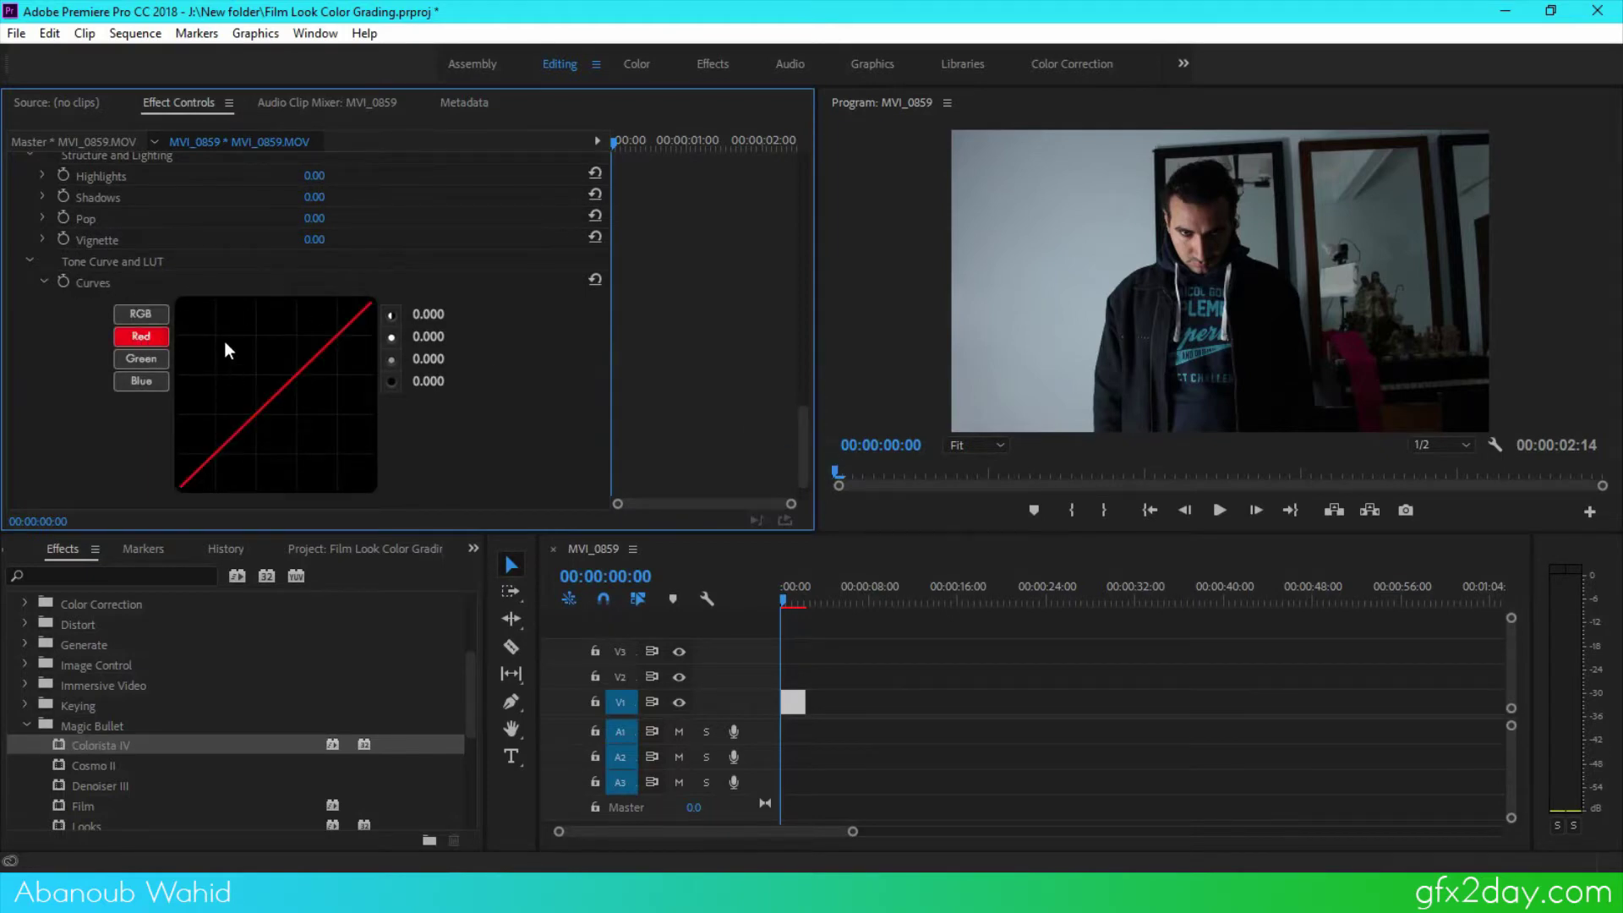
drag(274, 394, 288, 404)
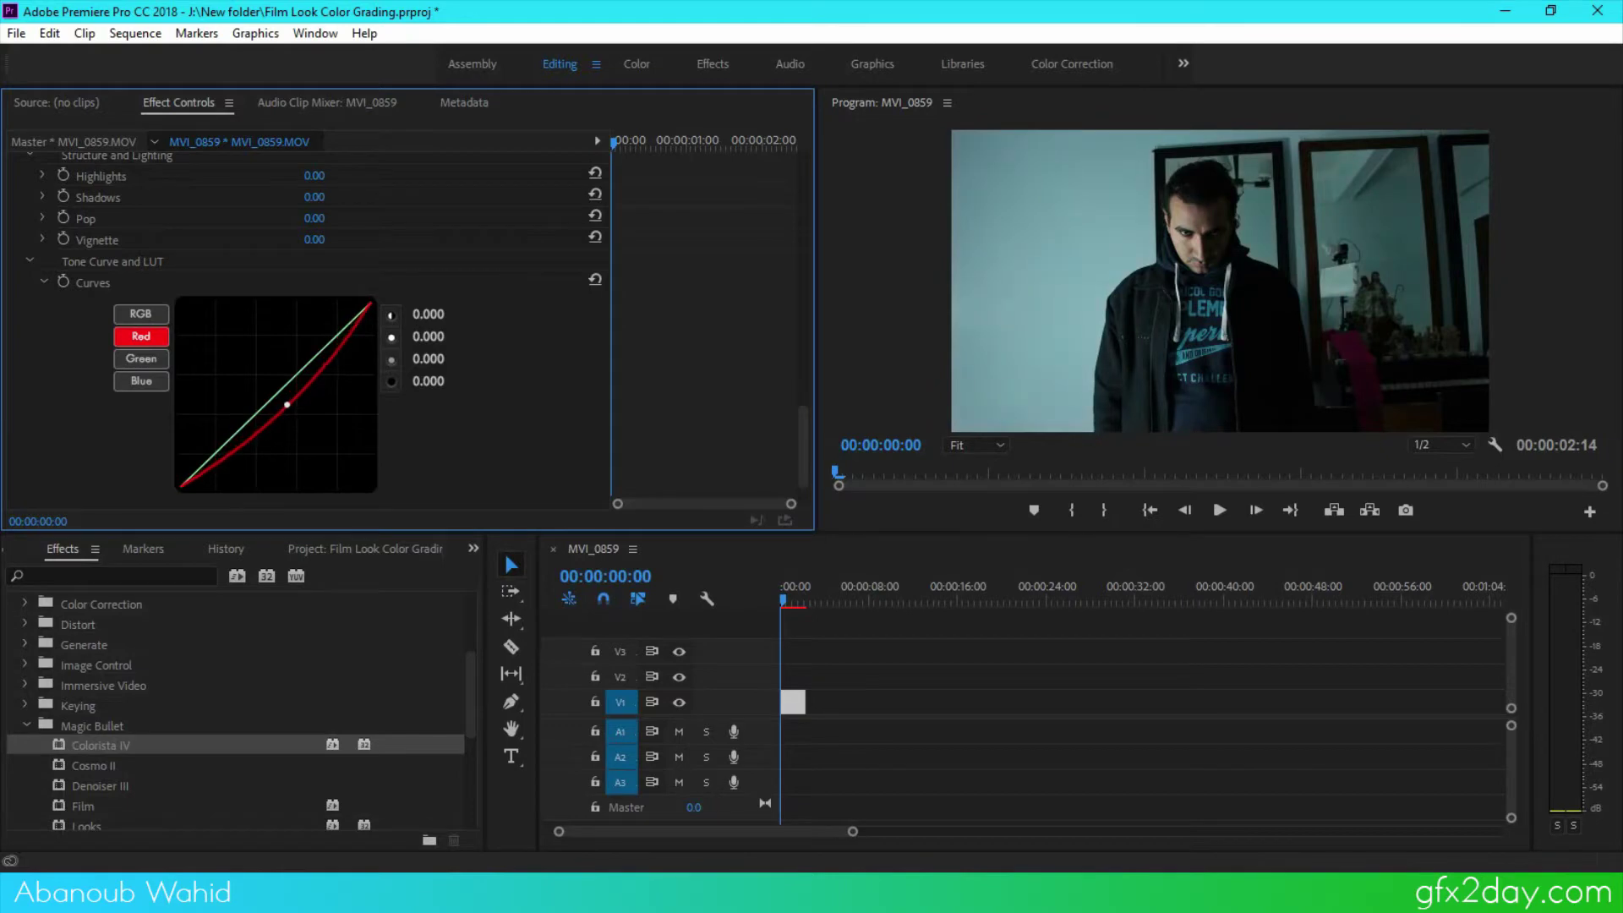
click(793, 600)
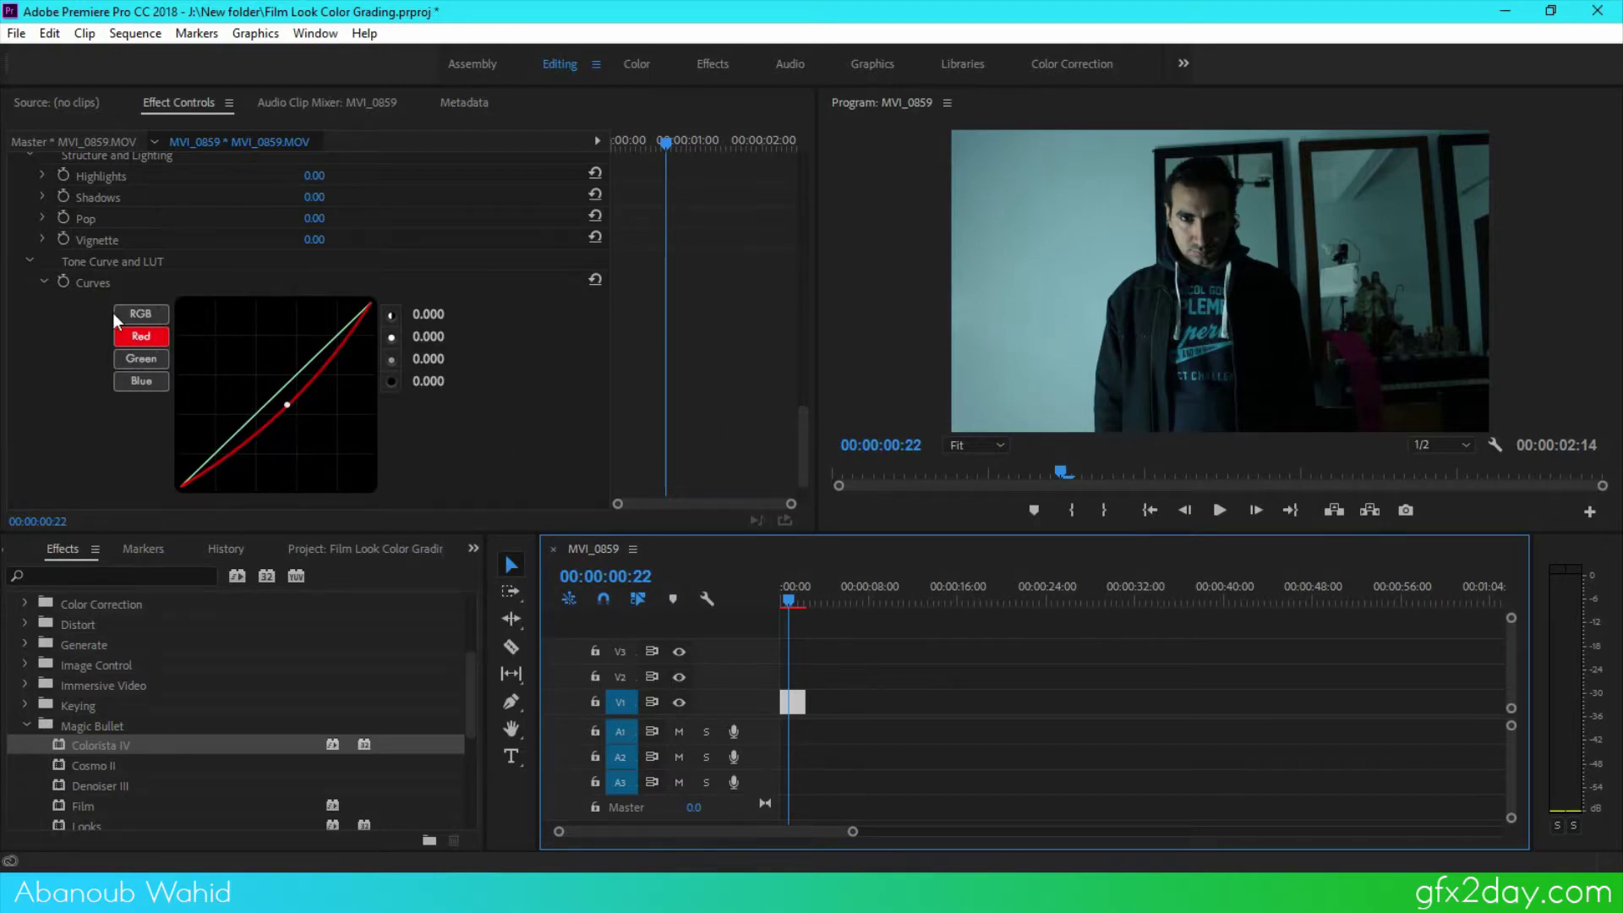
click(588, 282)
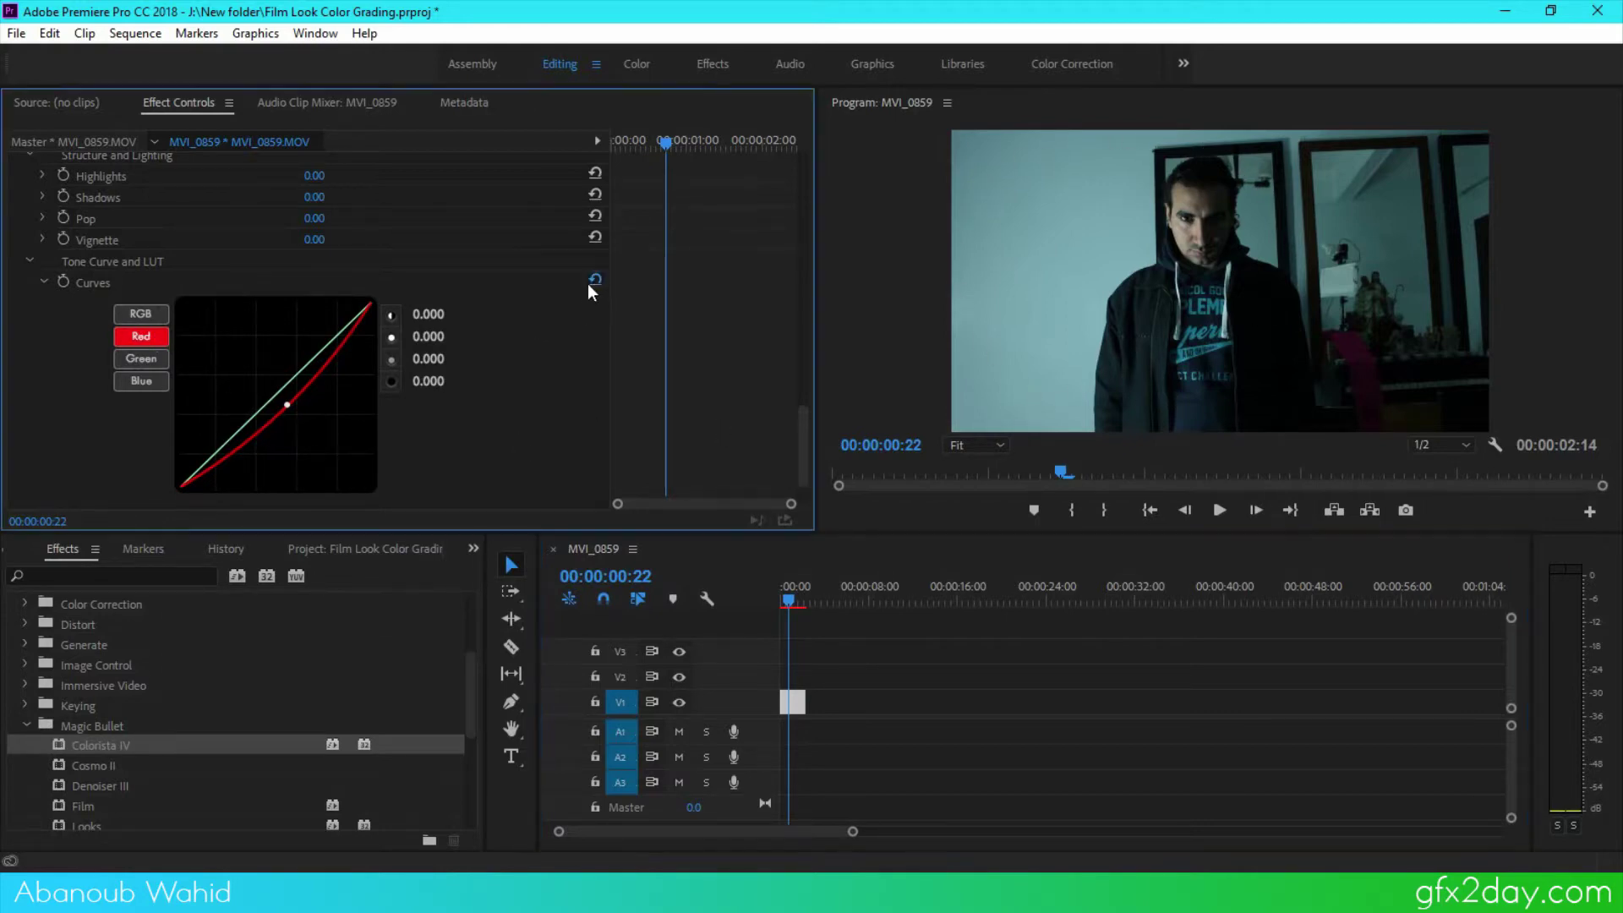
scroll(566, 356, up, 2)
scroll(567, 359, up, 4)
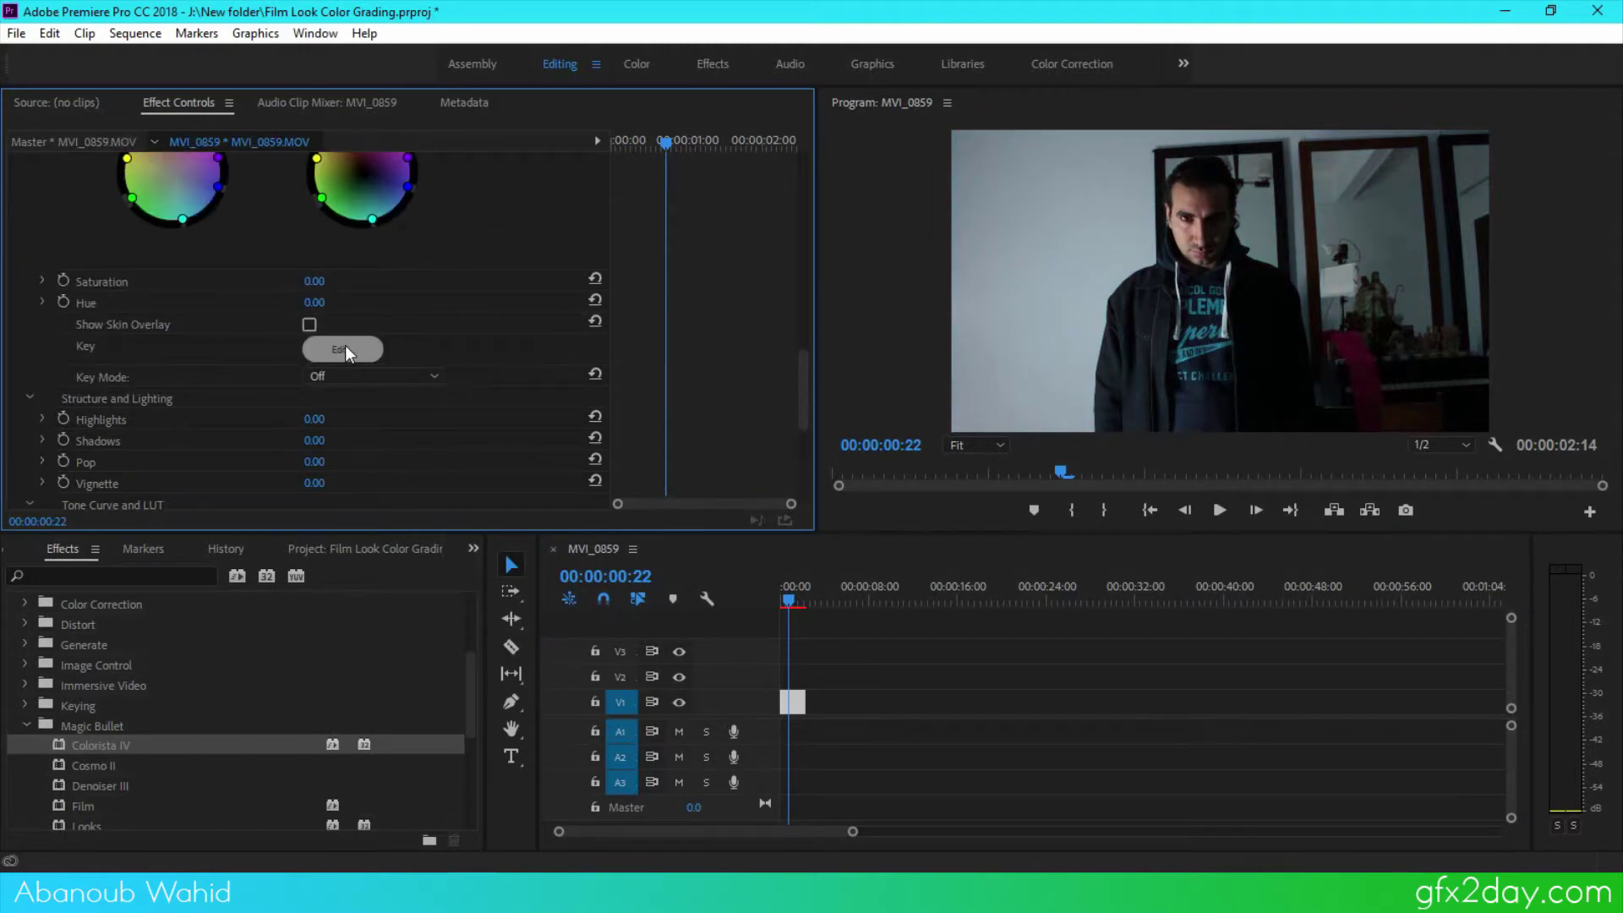
Build the Colorista key by sampling several face tones in the key editor
click(342, 349)
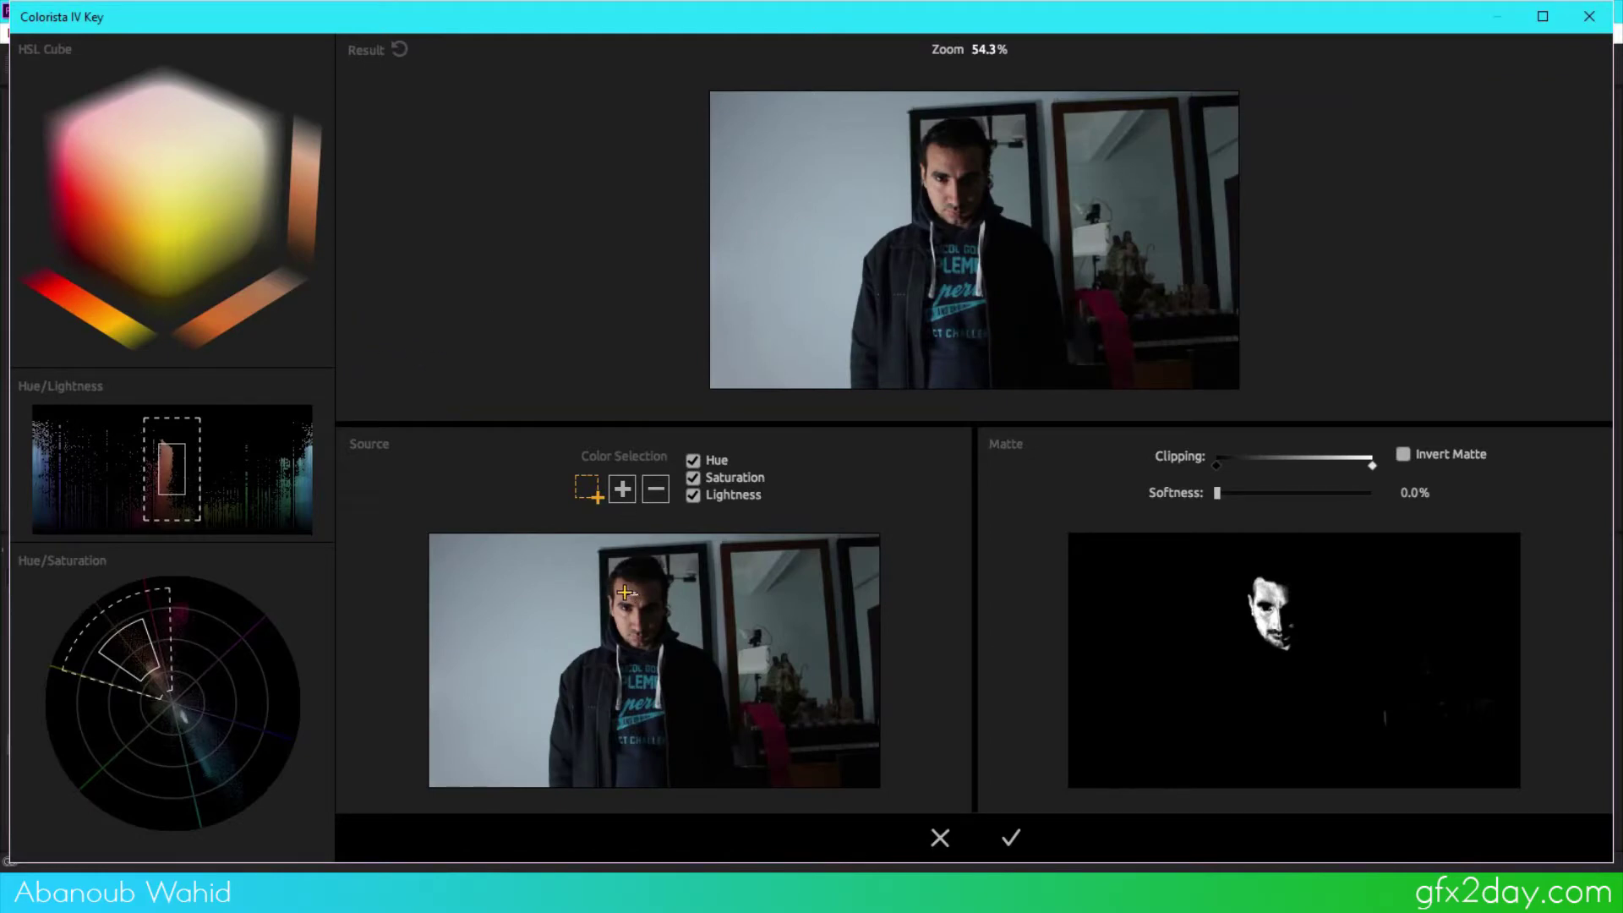
click(619, 589)
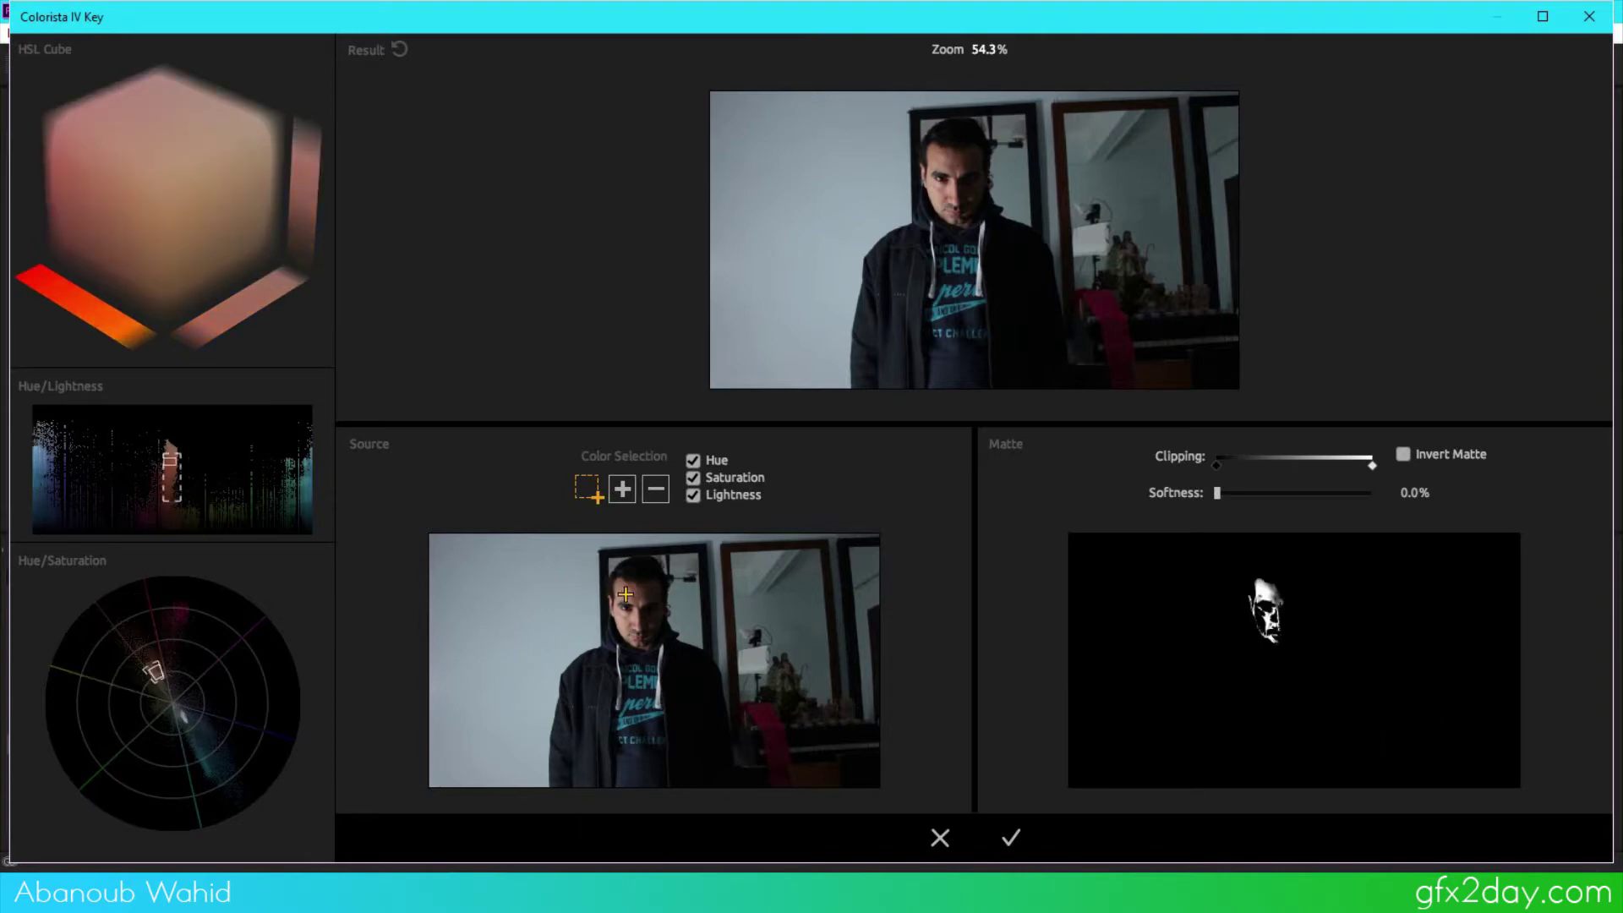
click(625, 498)
click(635, 595)
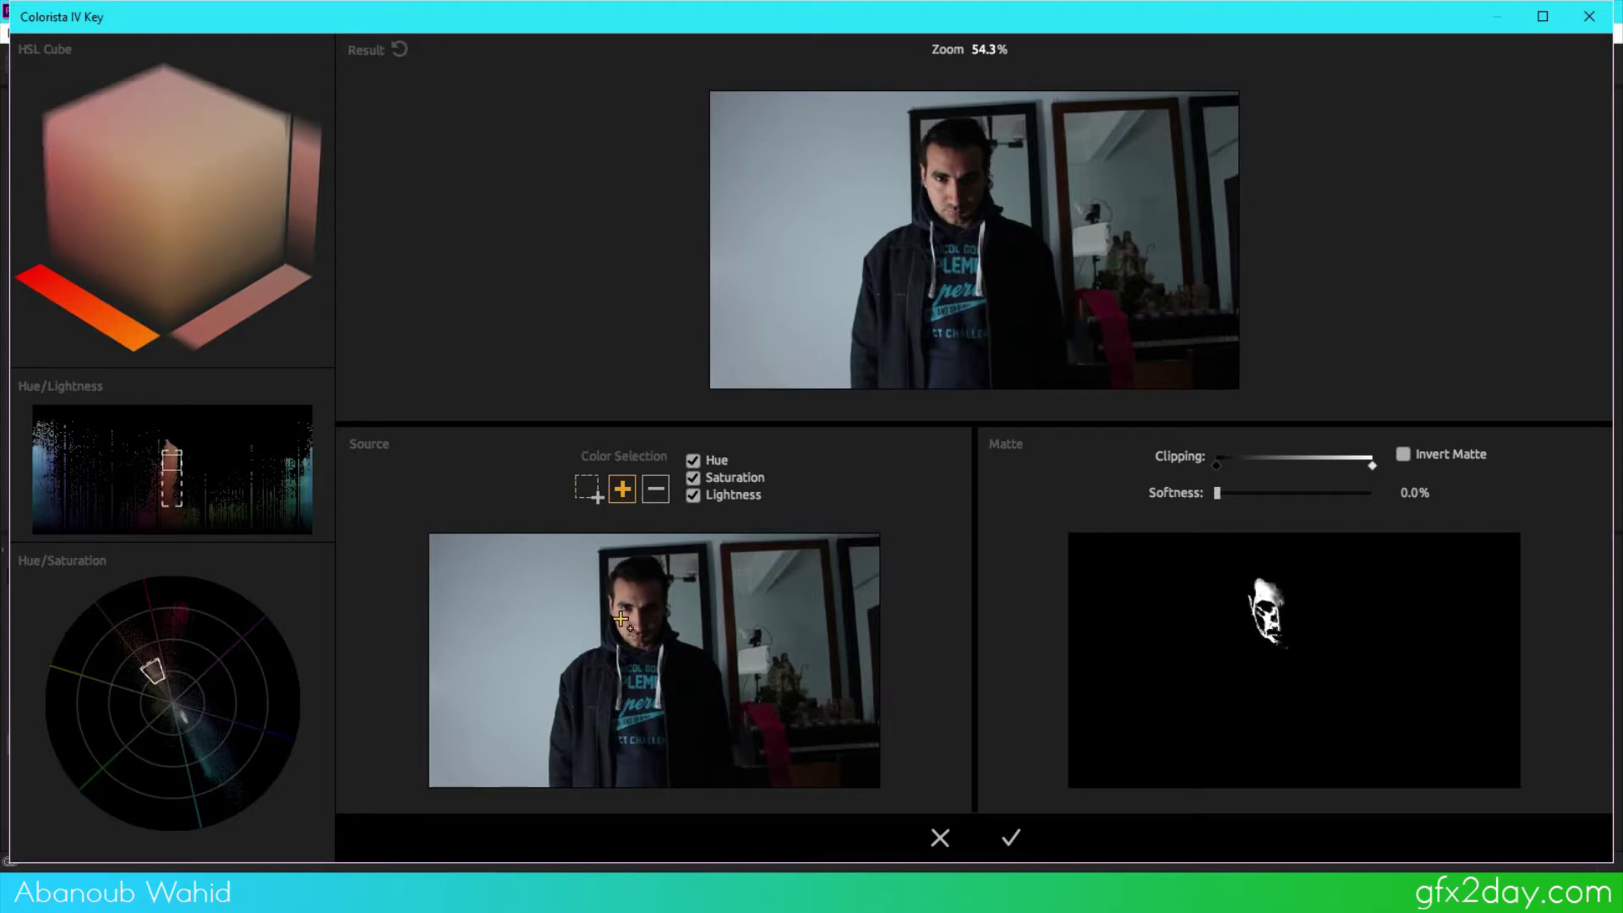
click(624, 625)
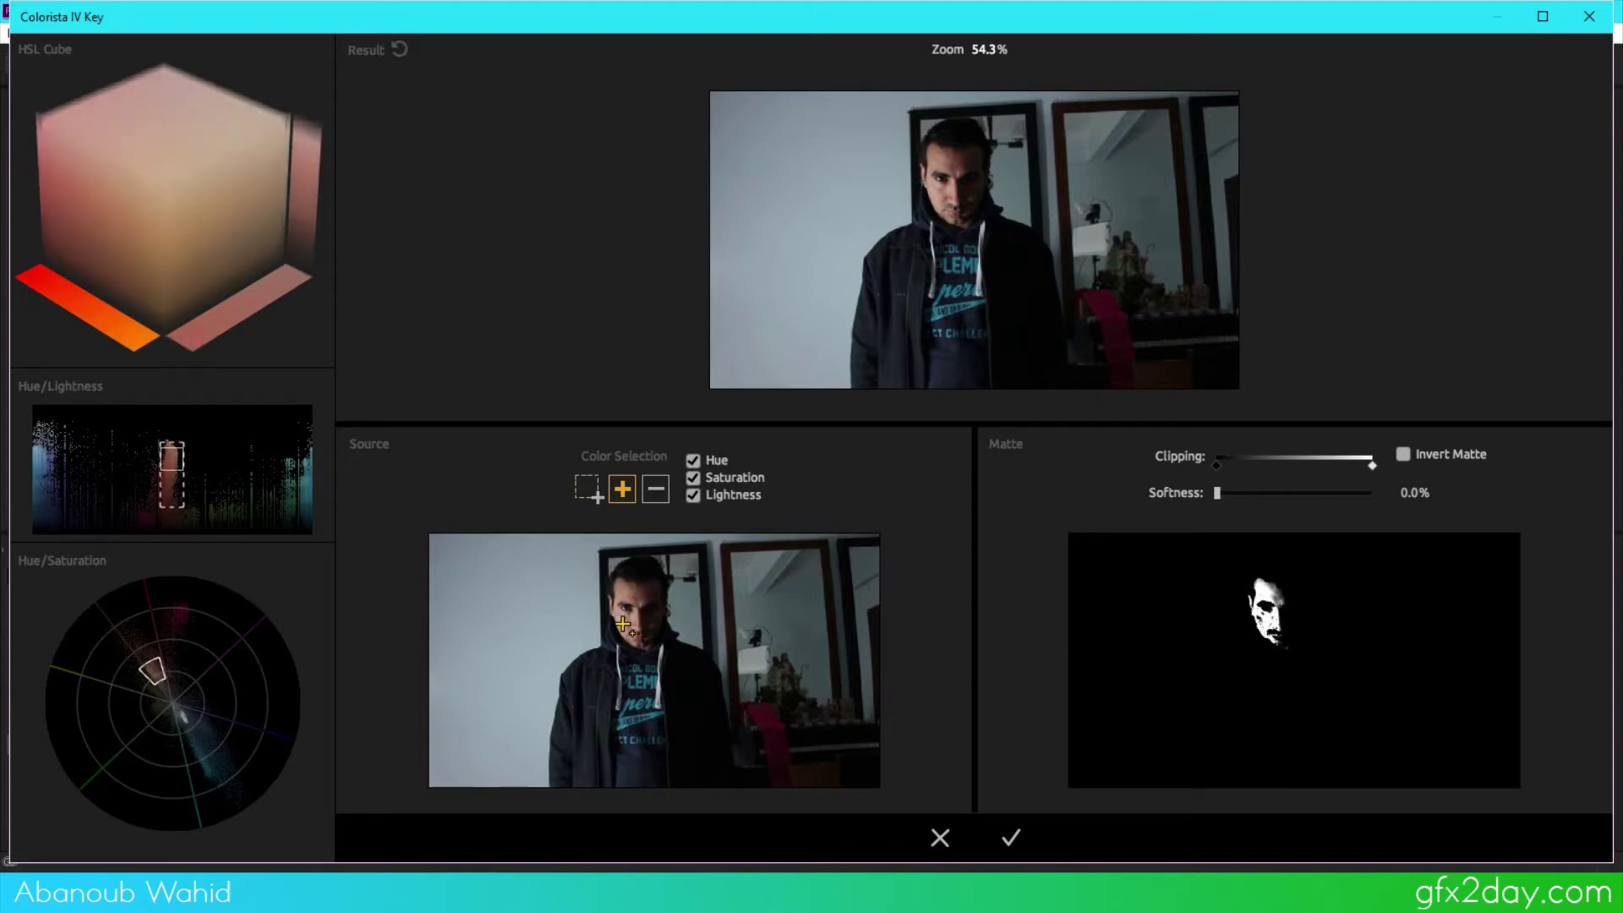
click(622, 617)
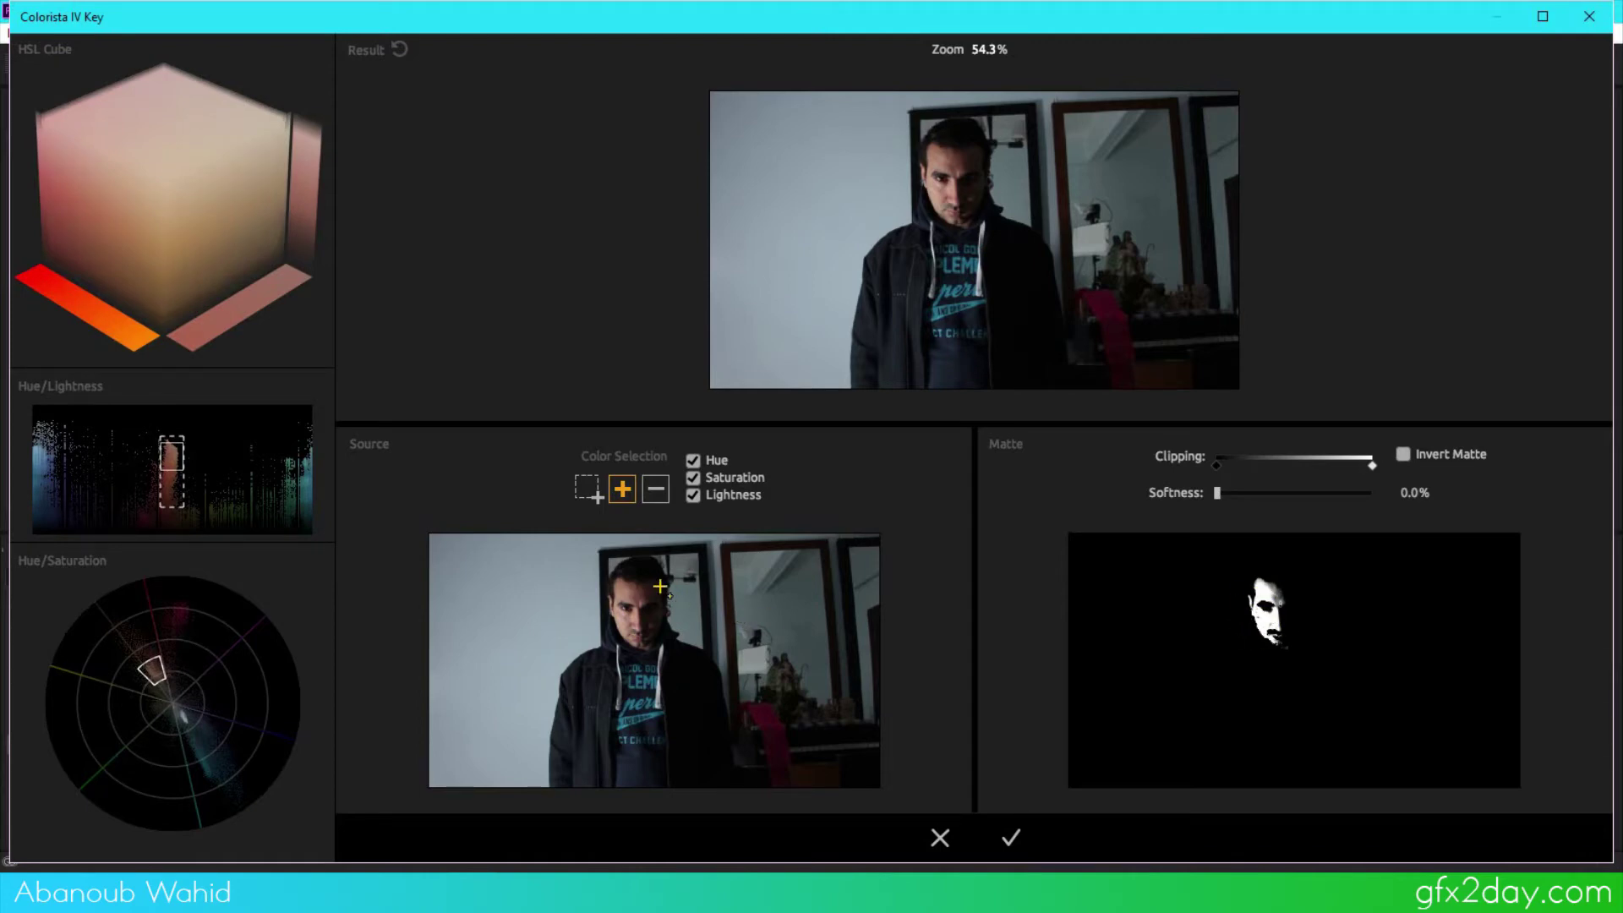
drag(632, 594, 636, 593)
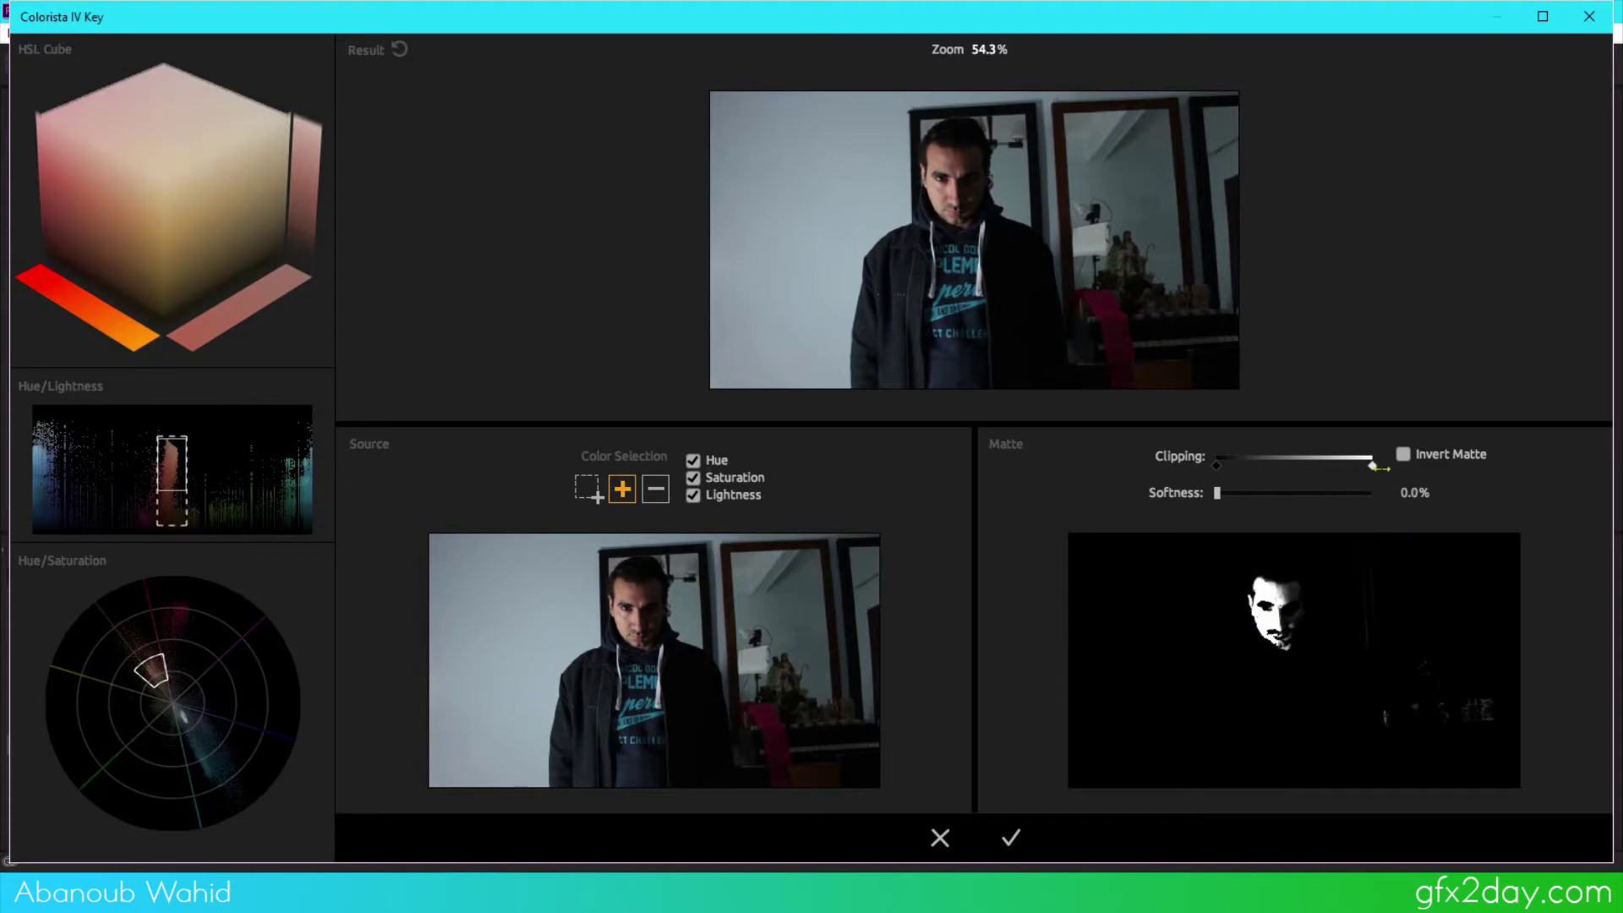
Narrow both clipping limits, soften the matte to 5.3%, and invert it
drag(1368, 465, 1302, 465)
drag(1218, 464, 1230, 465)
drag(1219, 494, 1227, 494)
click(1400, 456)
Accept the key and pull the Red curve down to cool the image
click(1008, 841)
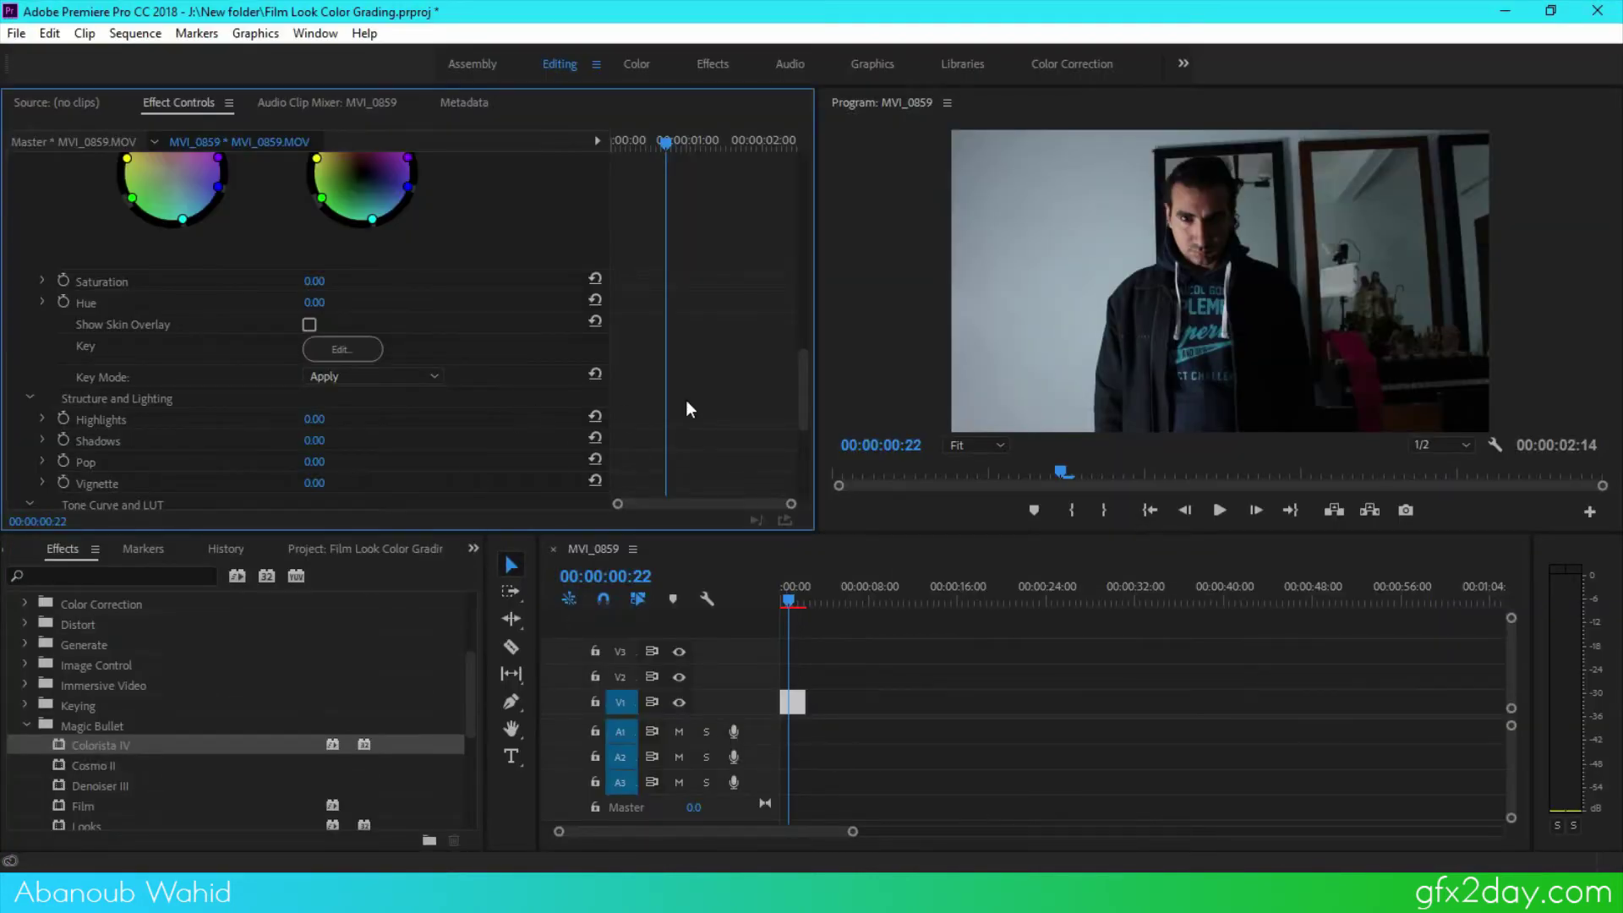
drag(805, 378, 803, 446)
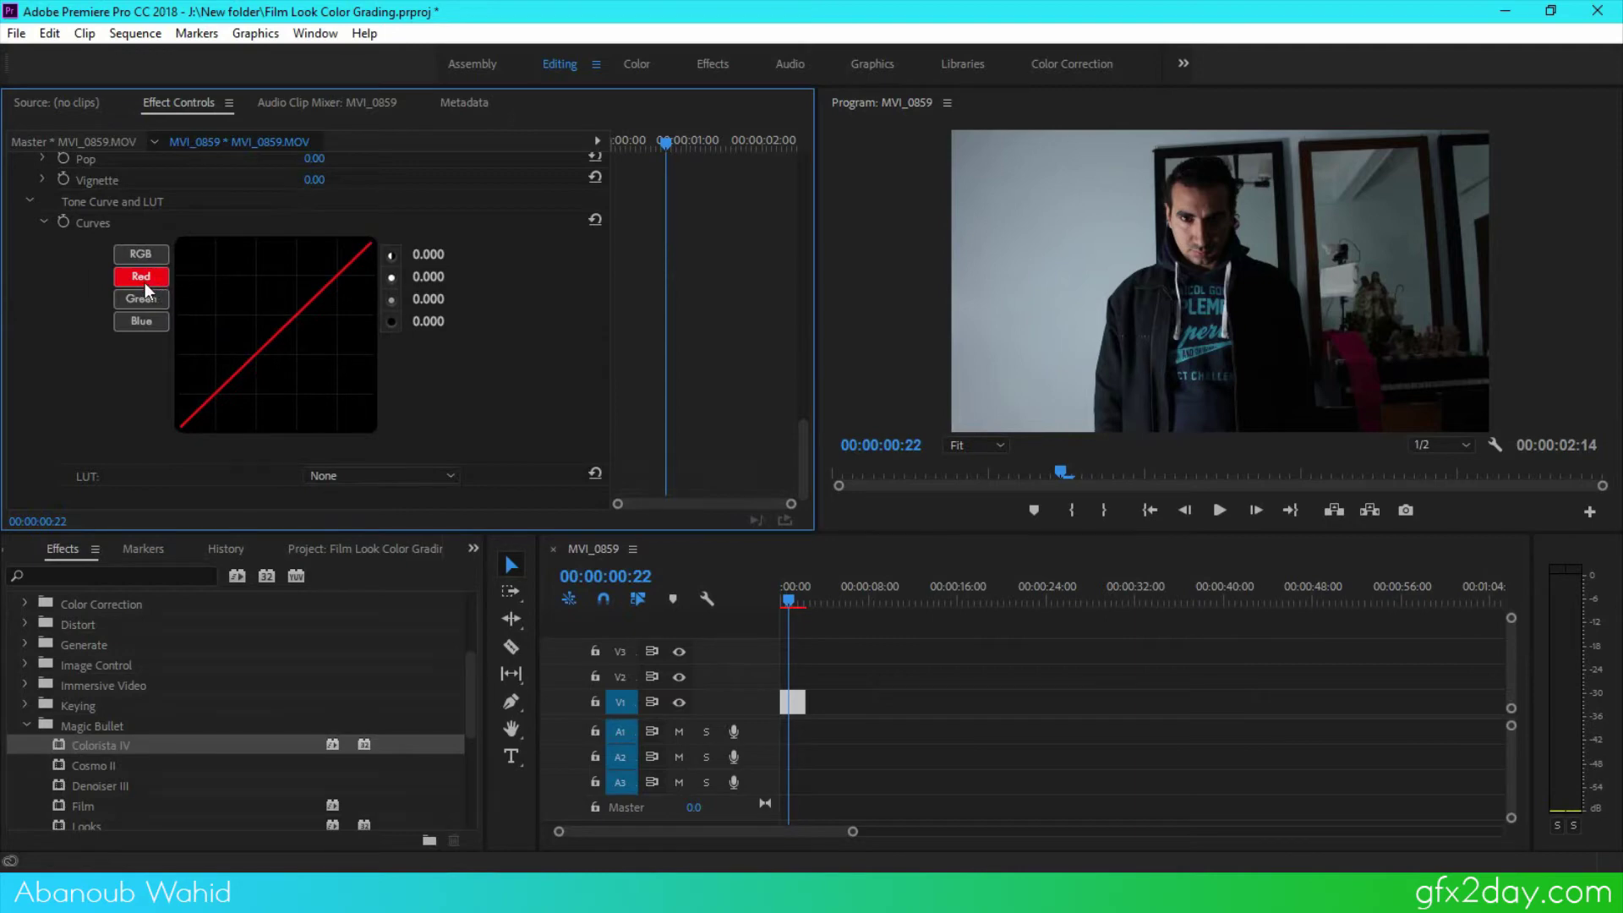
drag(276, 338, 281, 346)
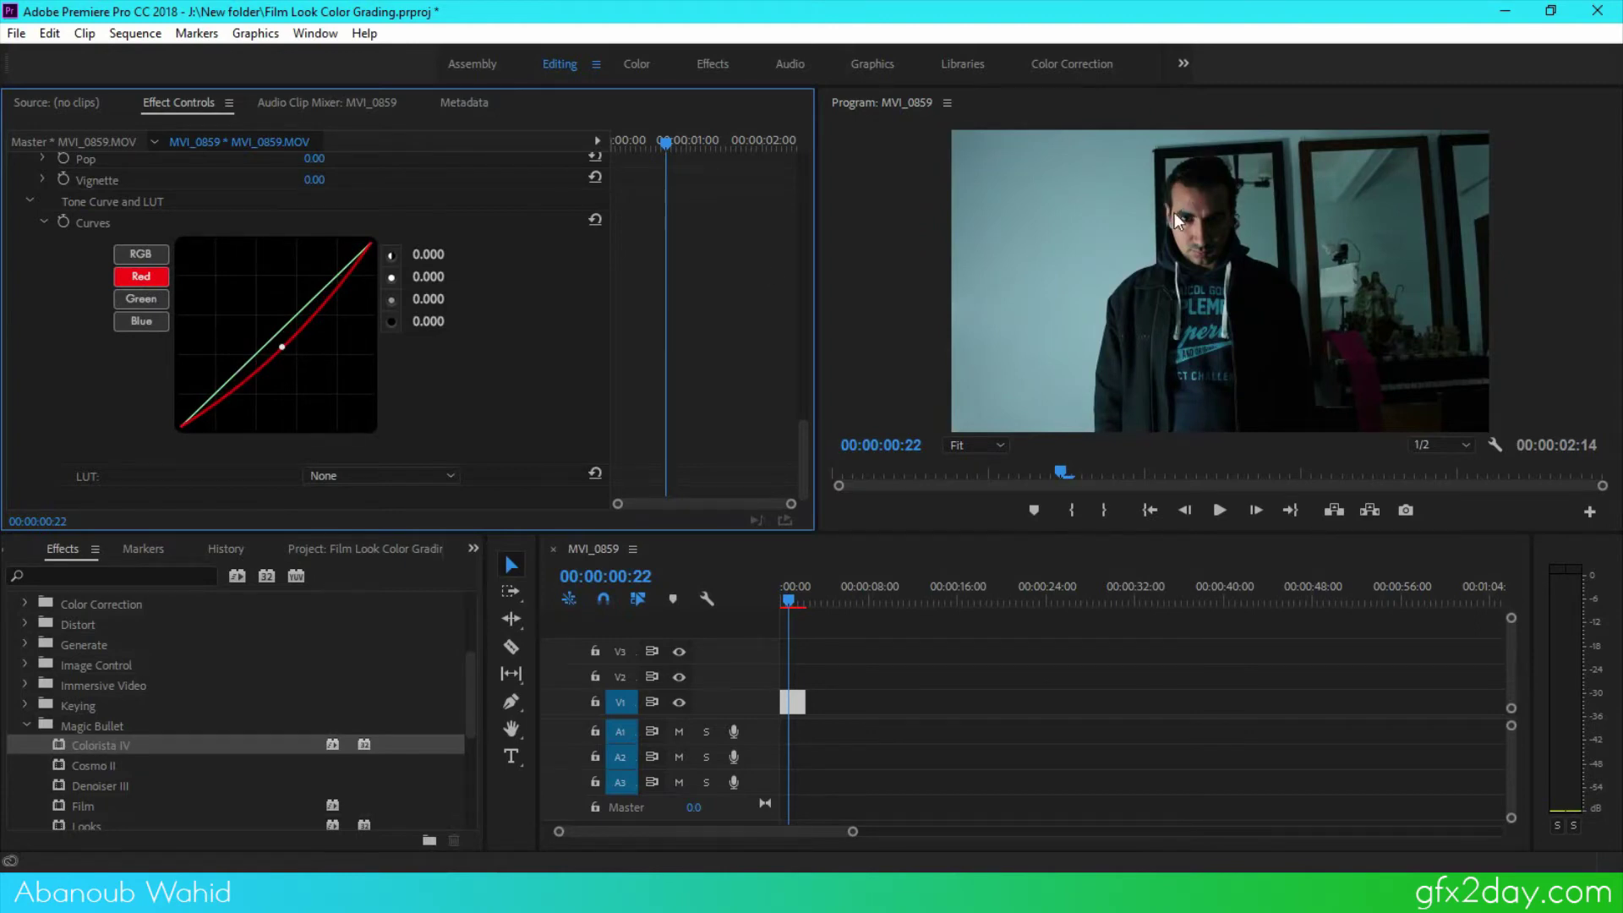
scroll(206, 279, up, 2)
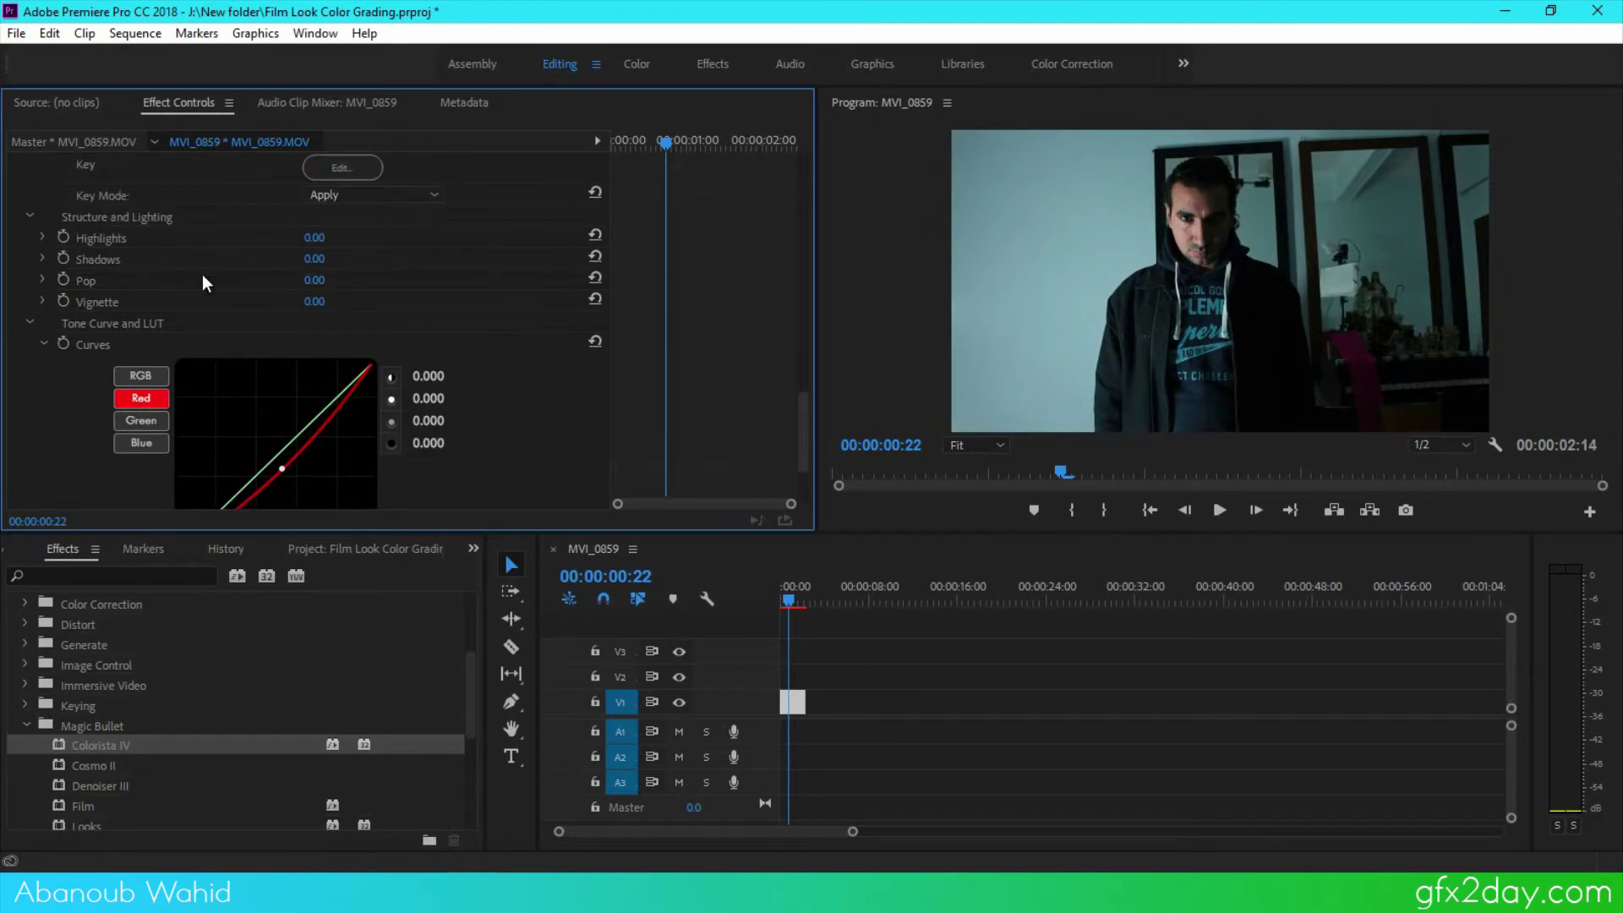
scroll(740, 452, down, 2)
Pull the master RGB curve down to darken the image
click(140, 254)
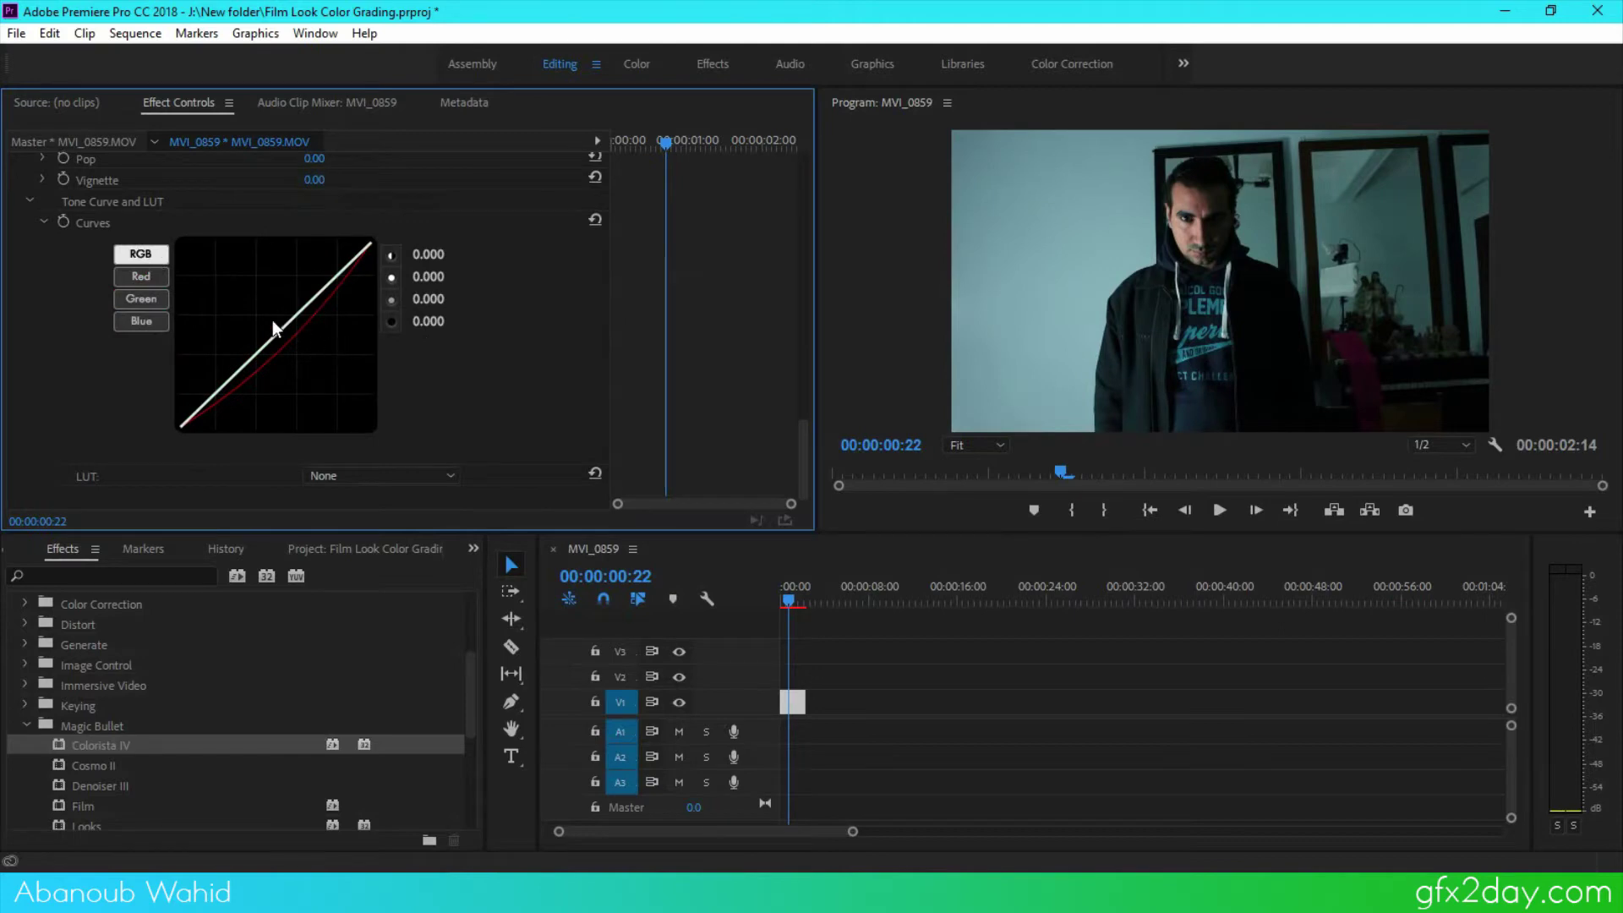
drag(276, 332, 285, 339)
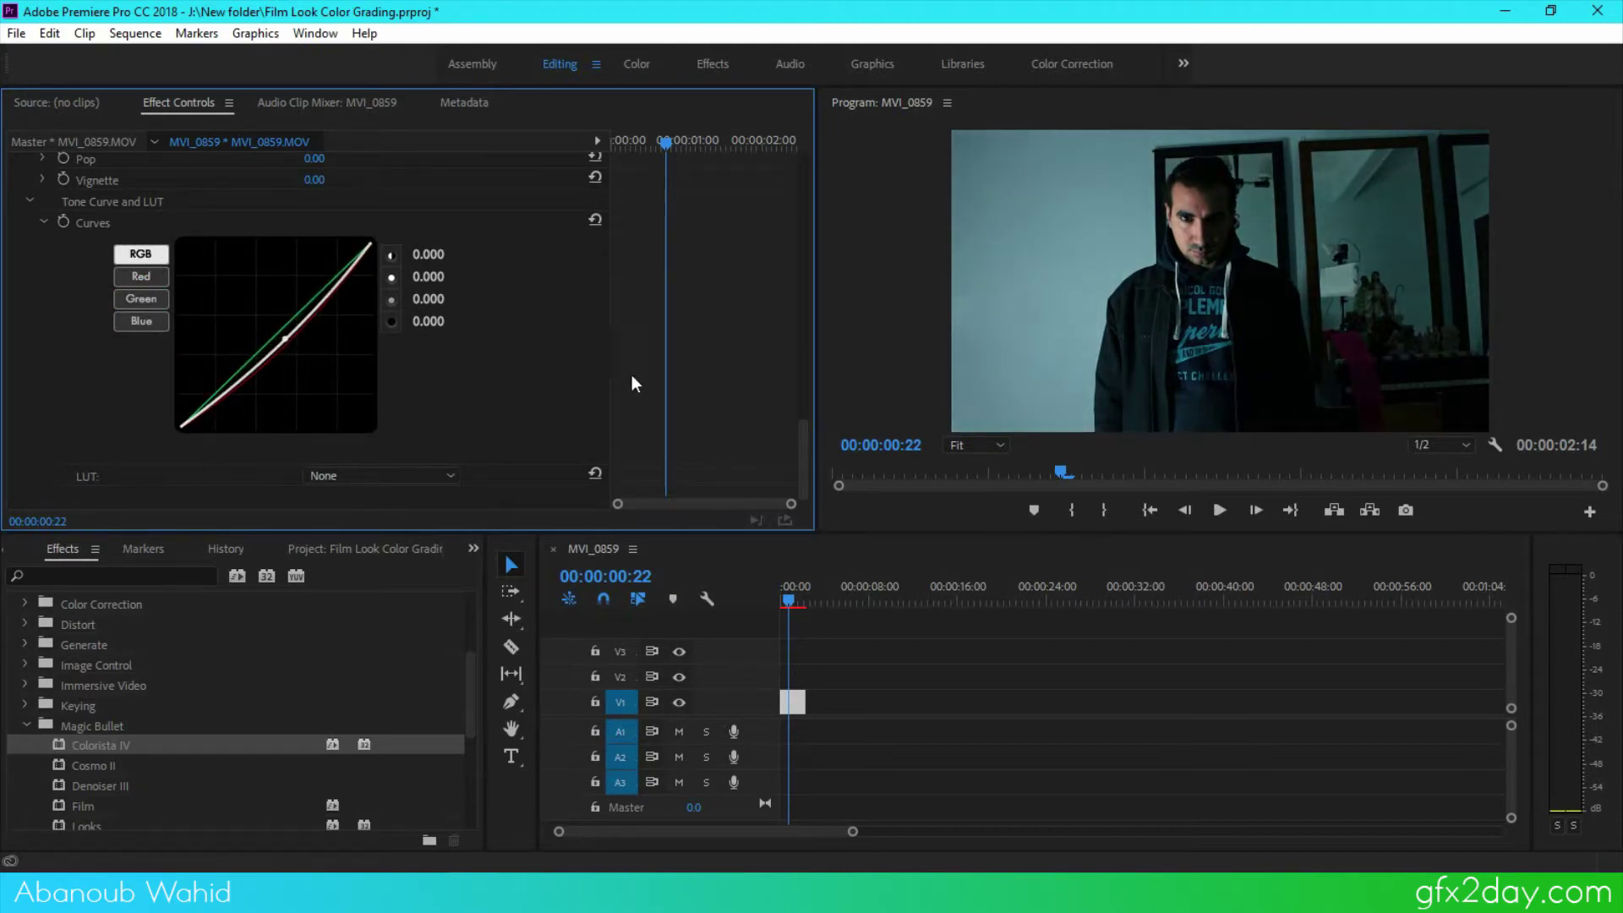
scroll(362, 328, up, 3)
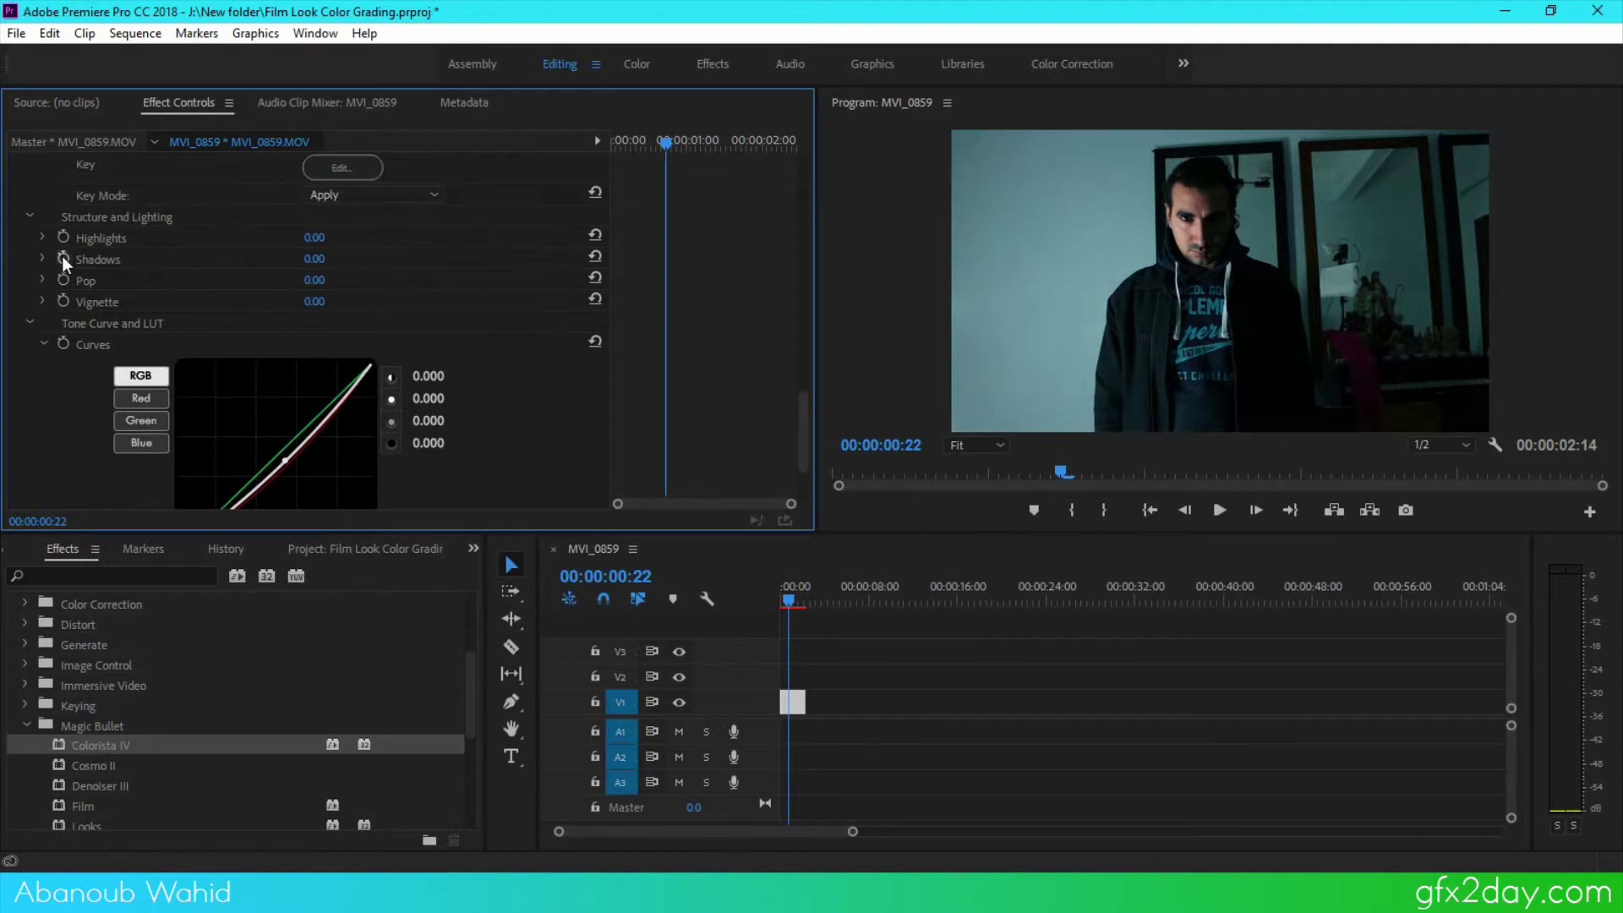
scroll(68, 259, up, 3)
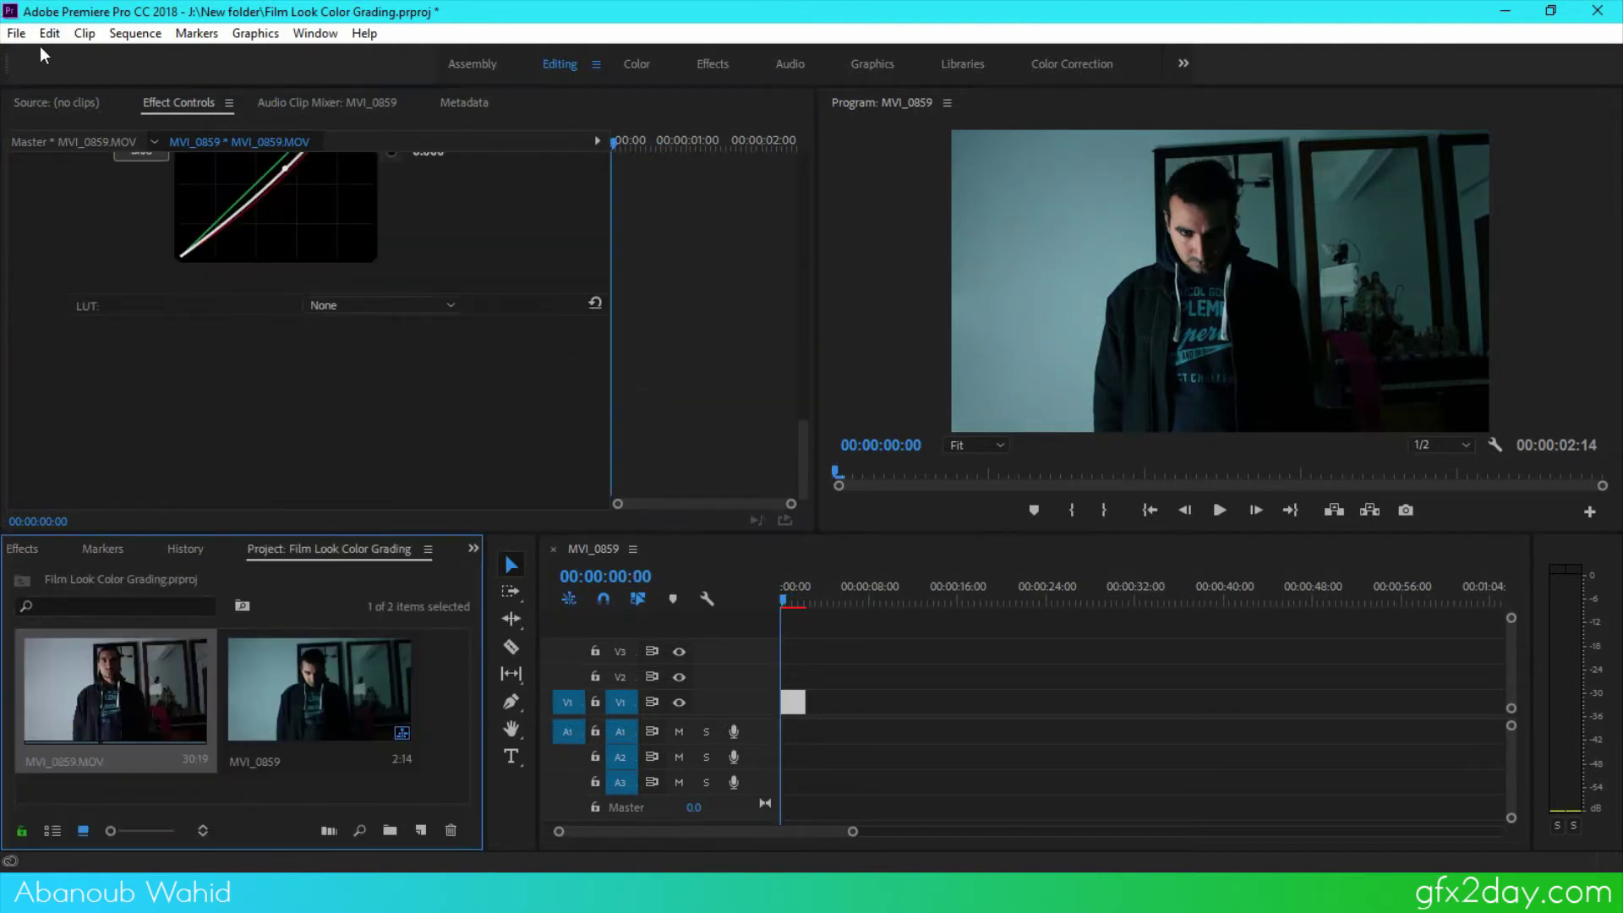
Create a 1920×1080 Adjustment Layer and place it on V2 above the clip
click(16, 33)
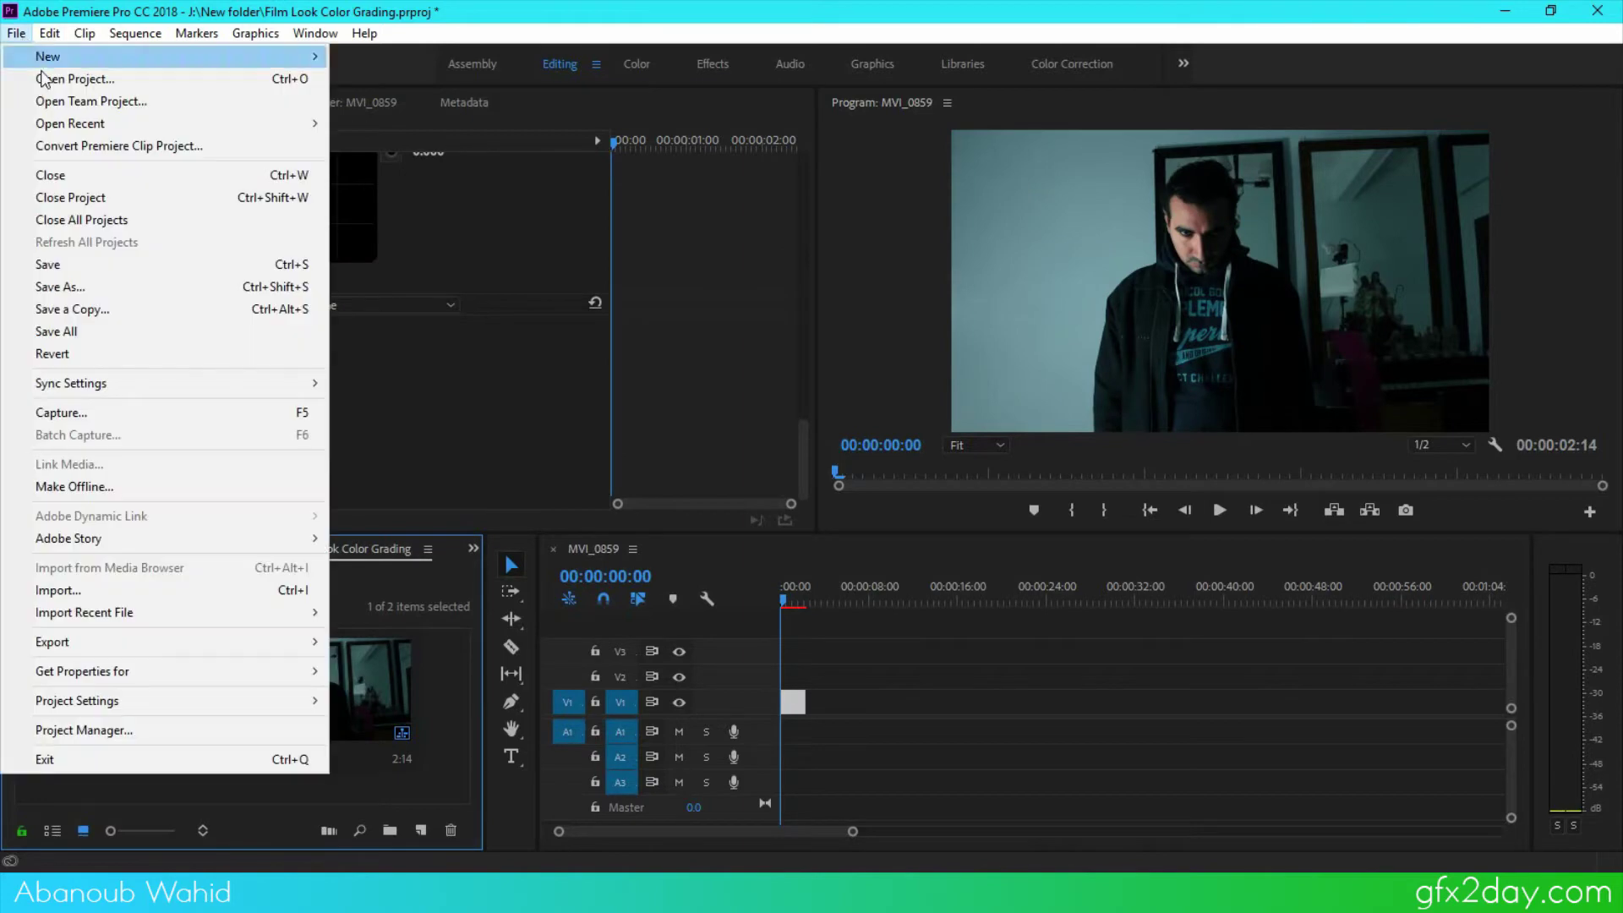
mouse_move(77, 59)
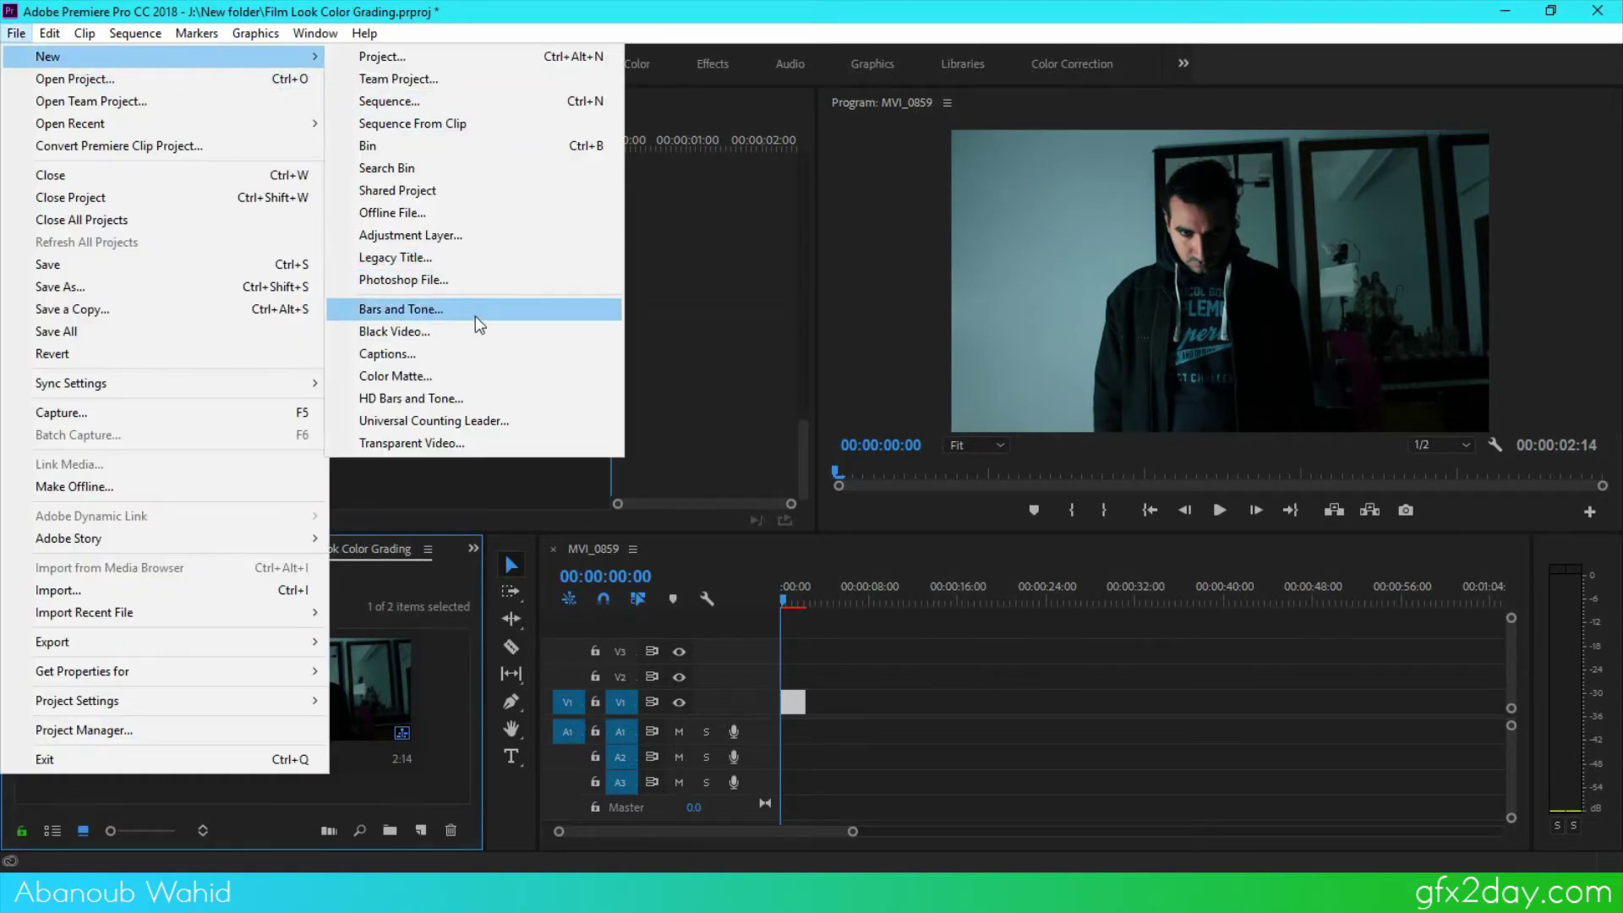
click(457, 236)
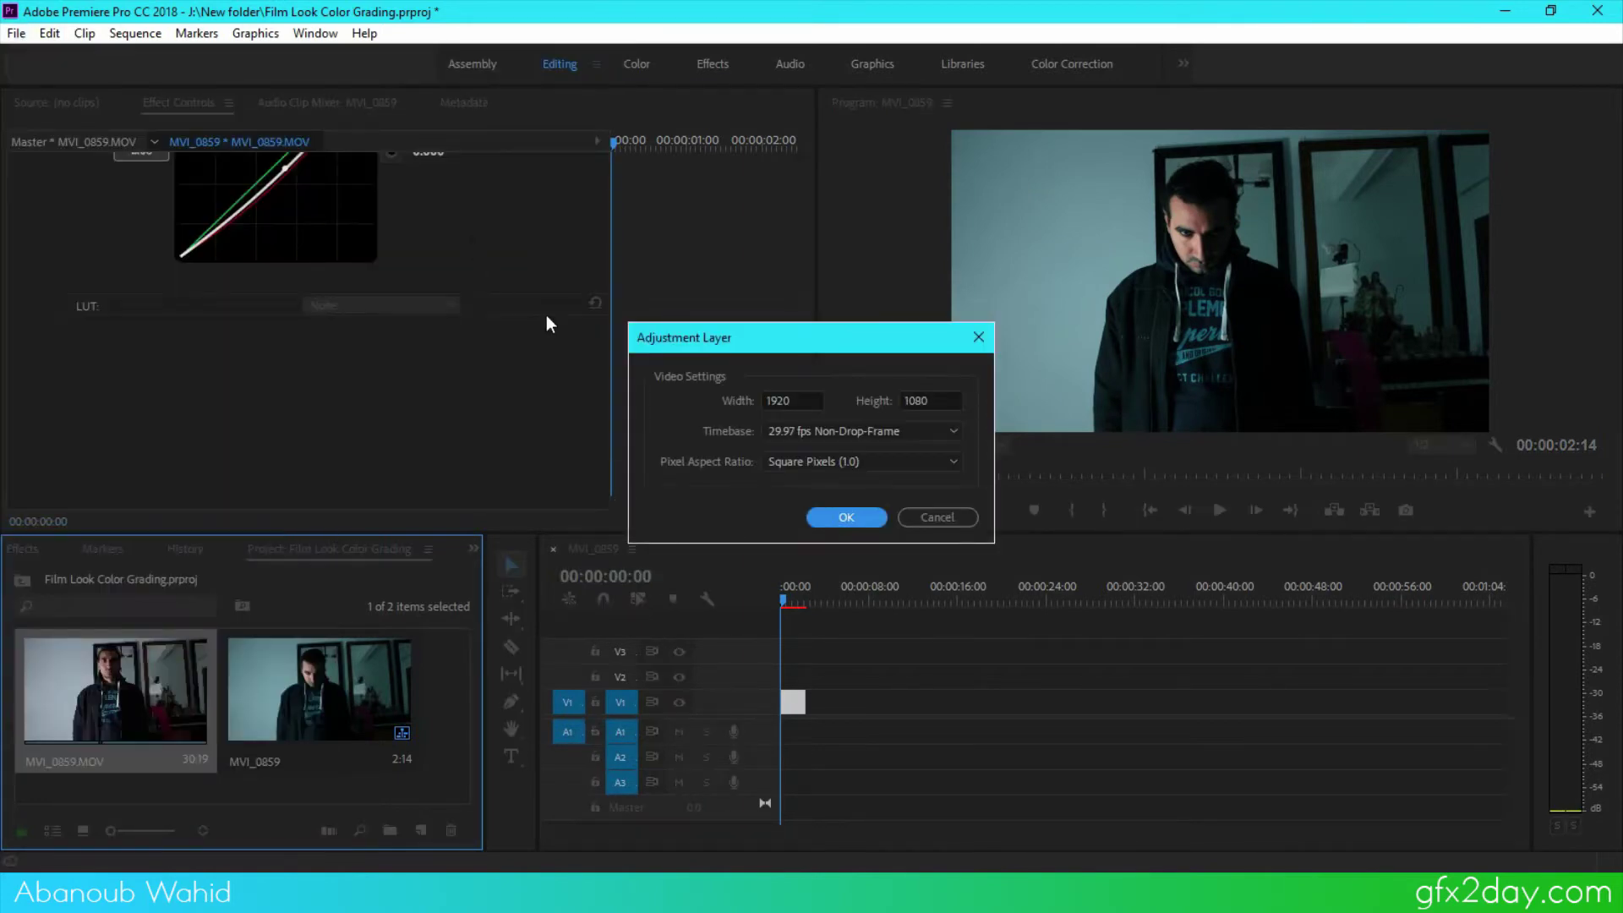
click(846, 517)
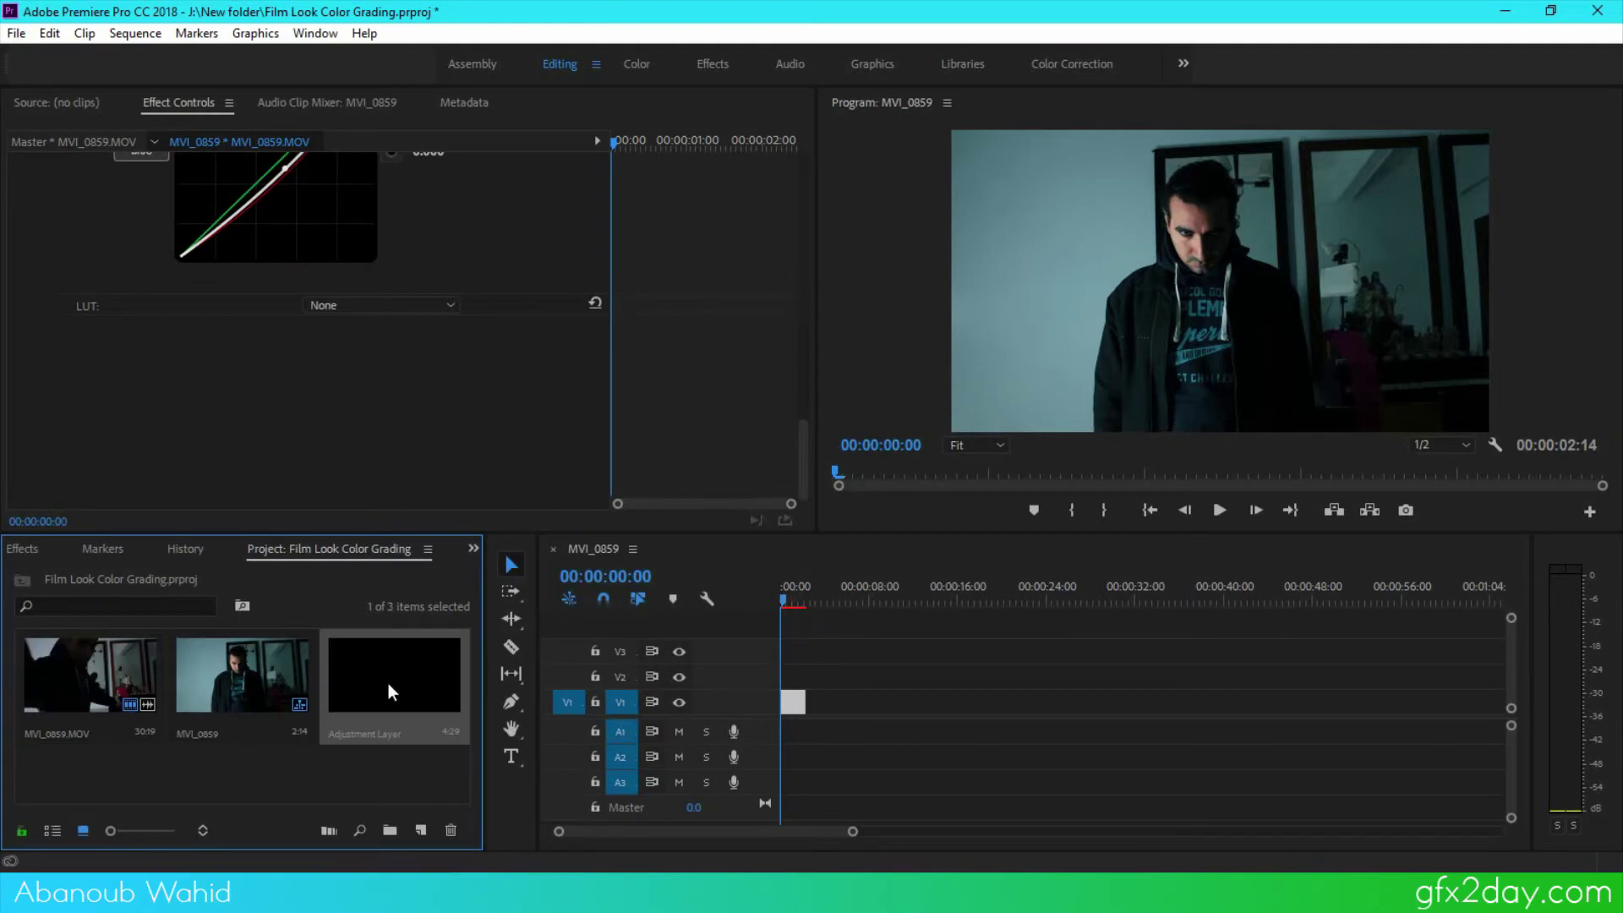
drag(401, 686, 773, 691)
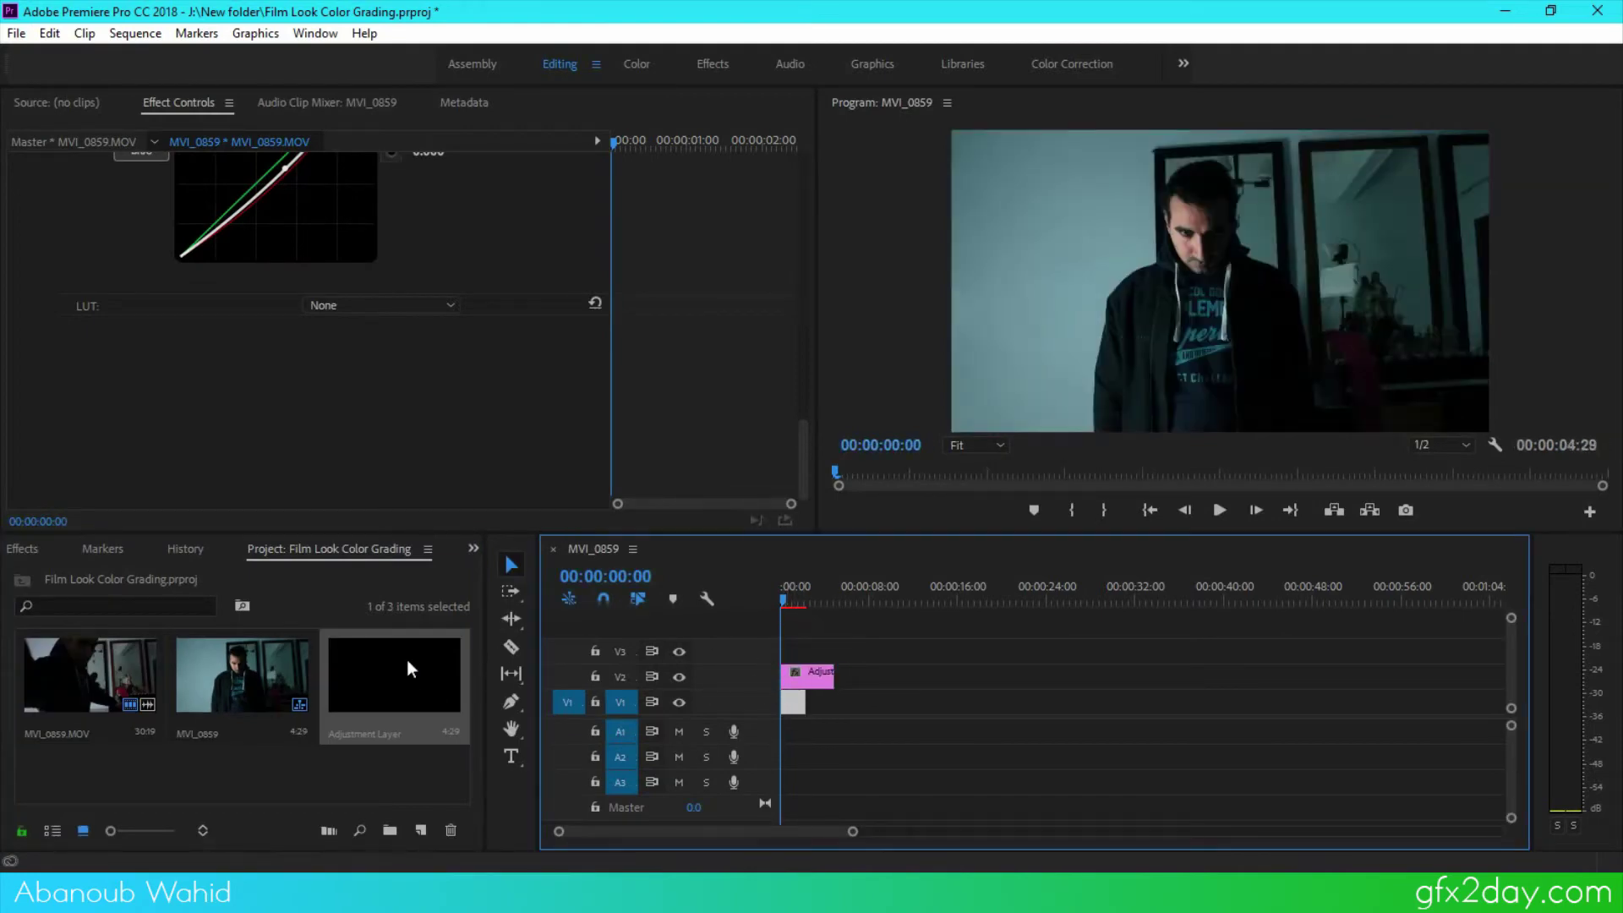
click(26, 549)
Add Crop to the adjustment layer with Top and Bottom at 15% for letterbox bars
click(72, 576)
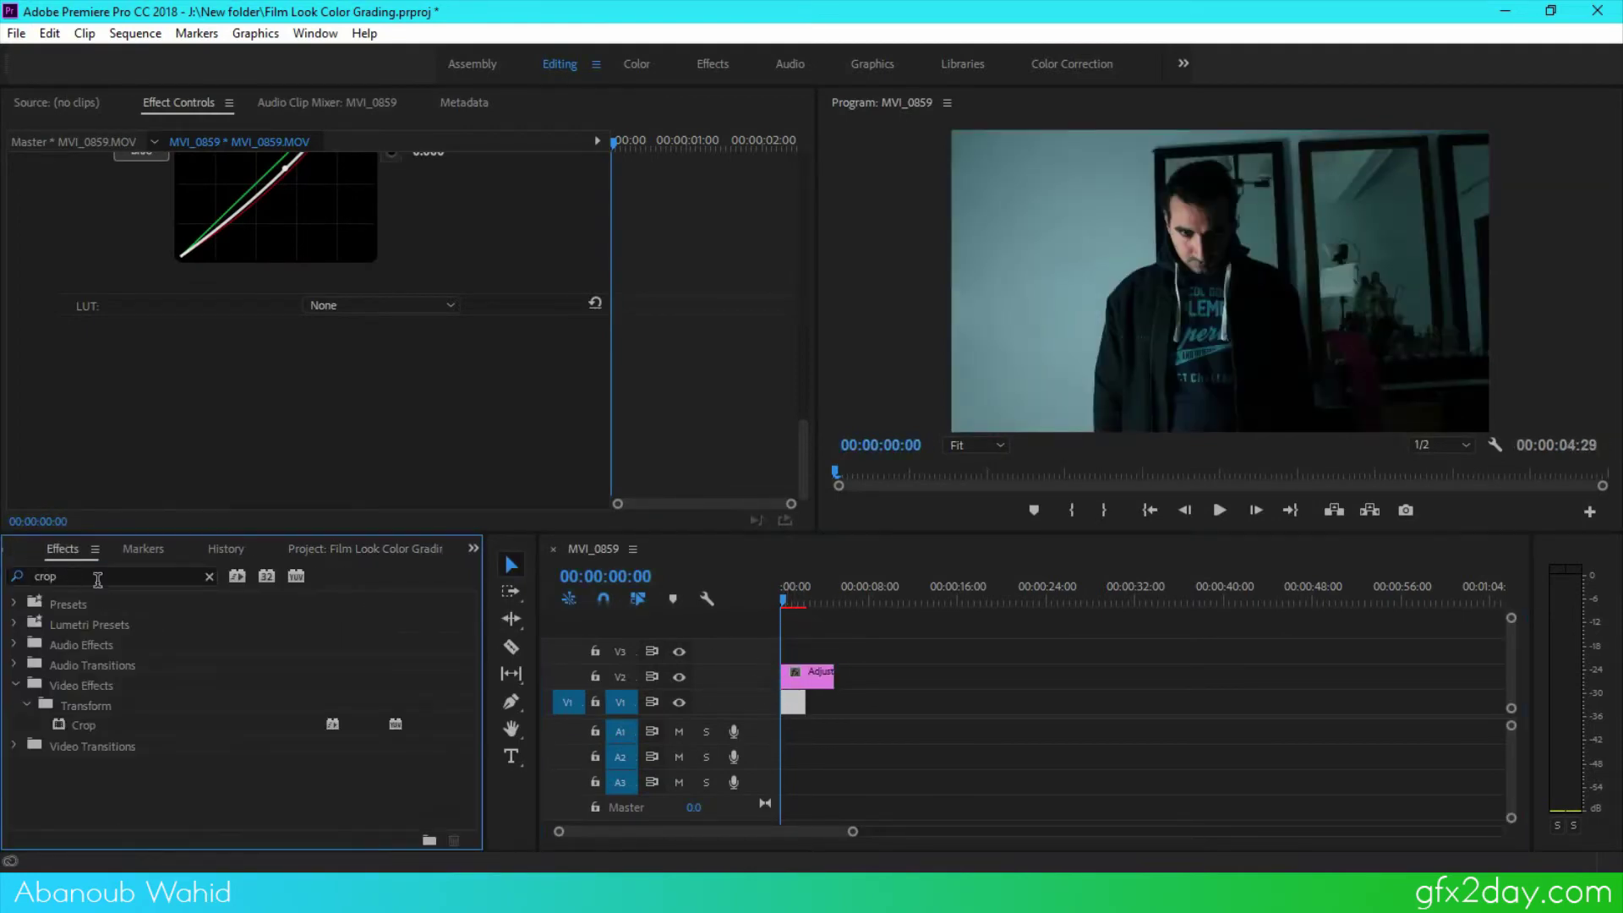
text(crop)
drag(87, 725, 819, 683)
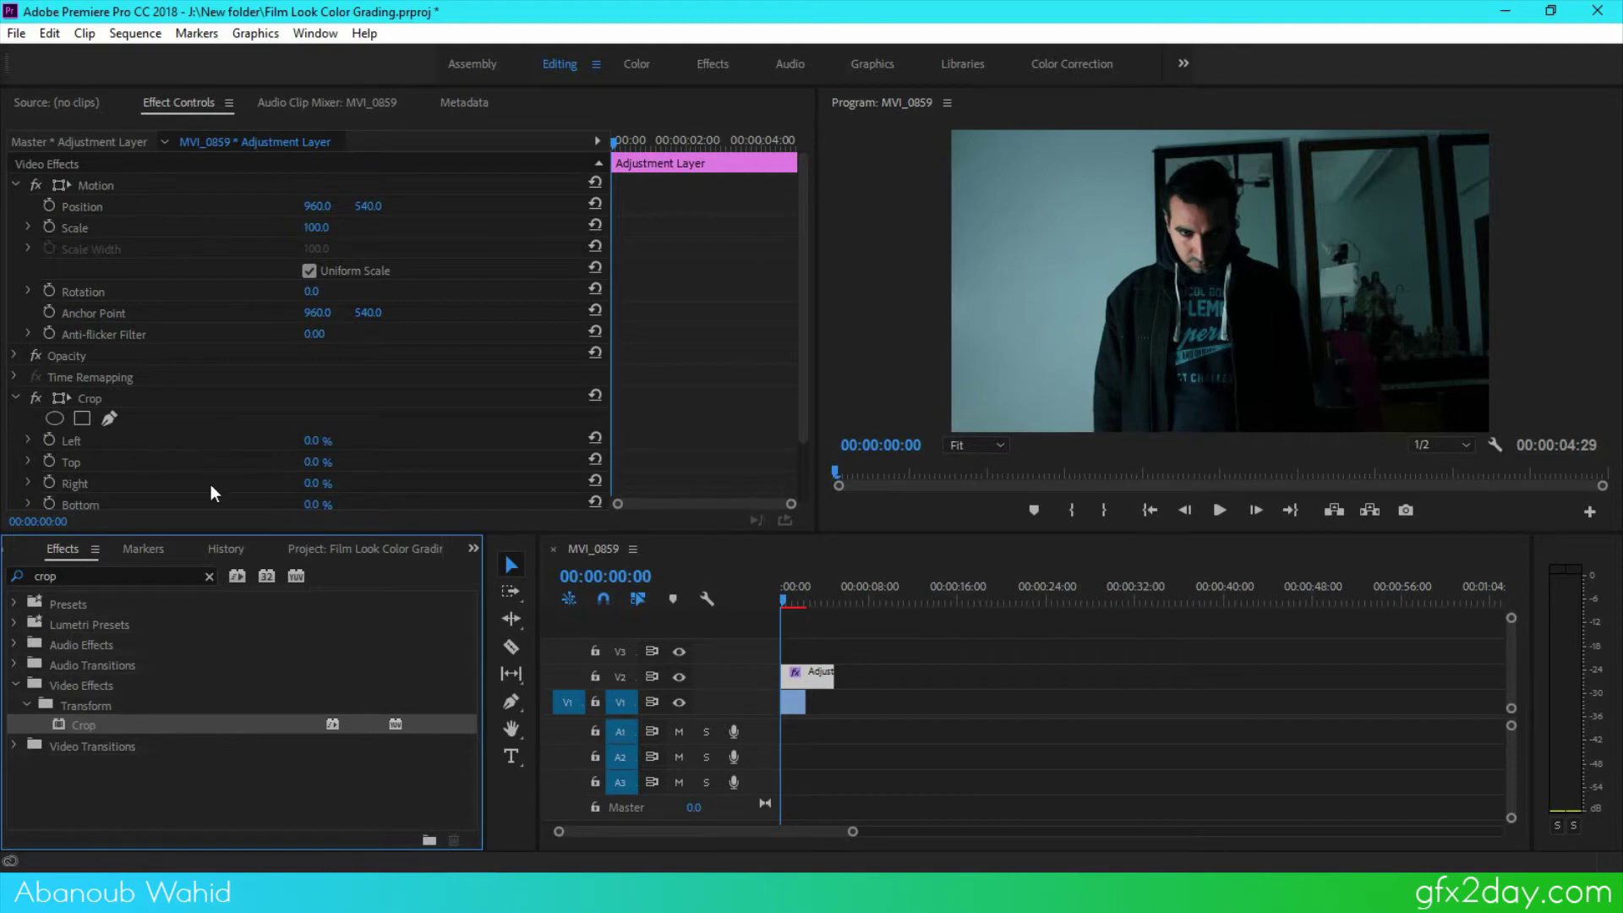
click(310, 462)
text(15)
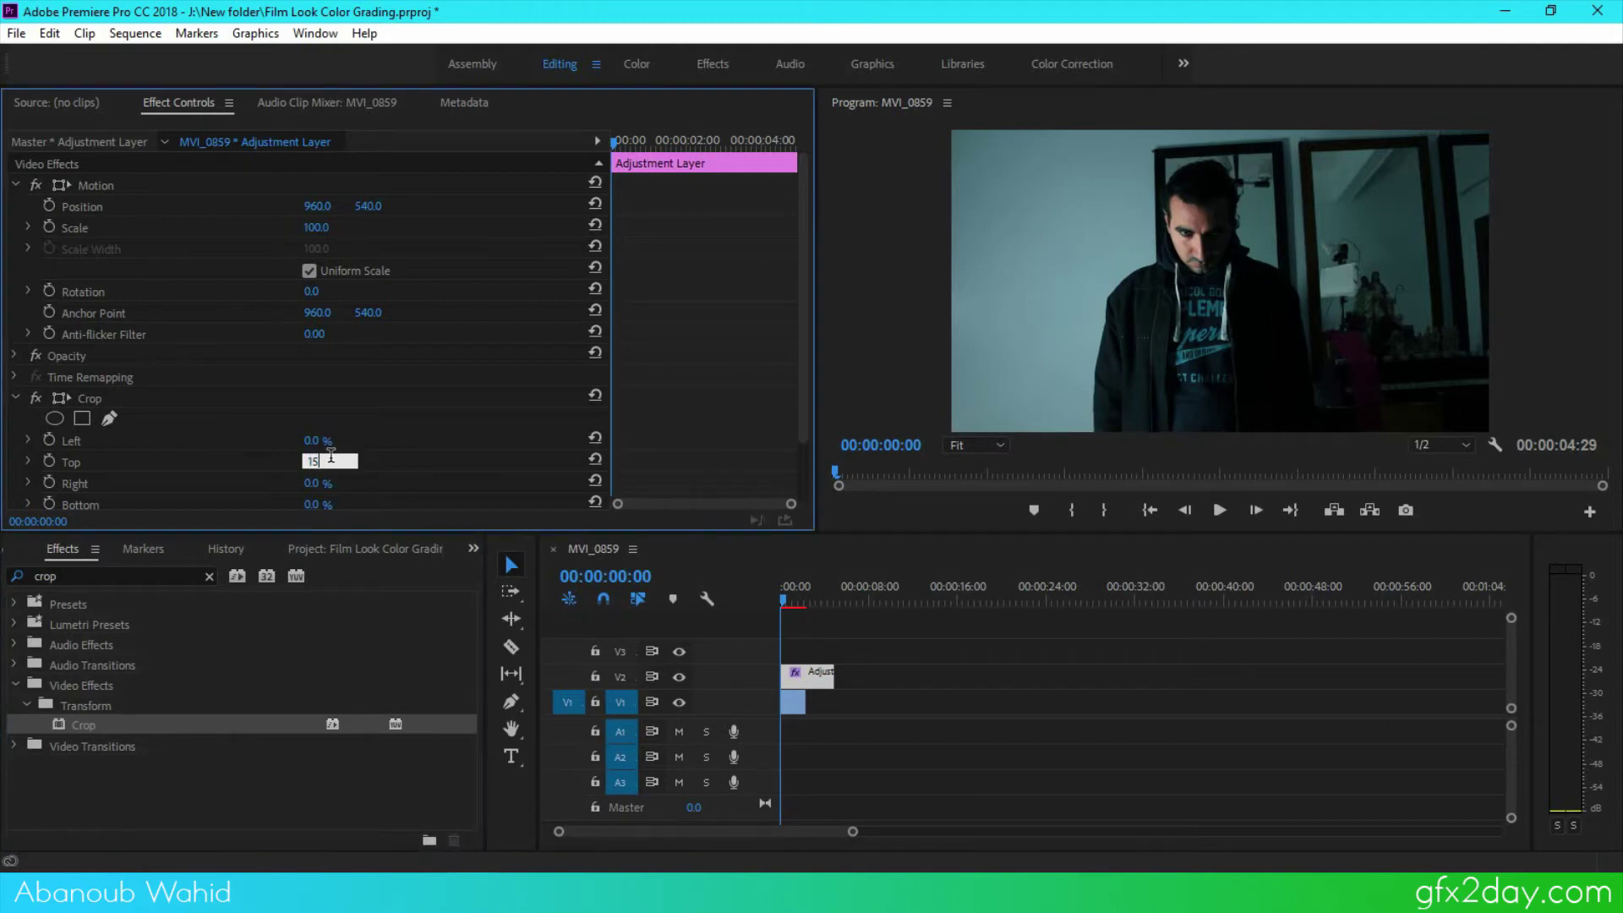
key(Return)
click(318, 505)
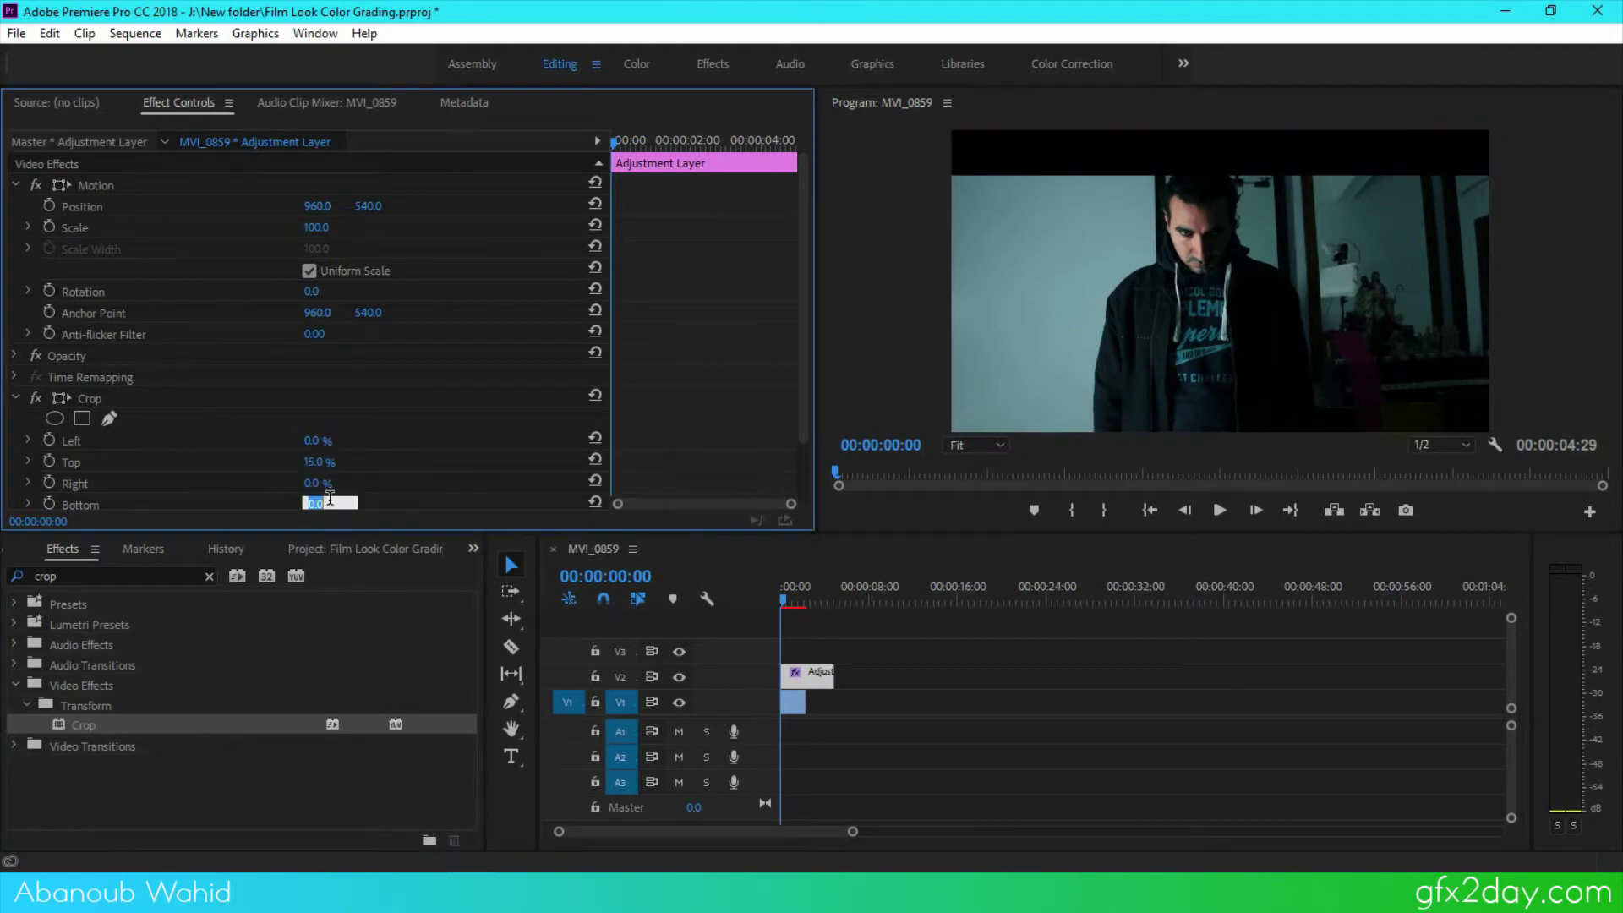
text(15)
key(Return)
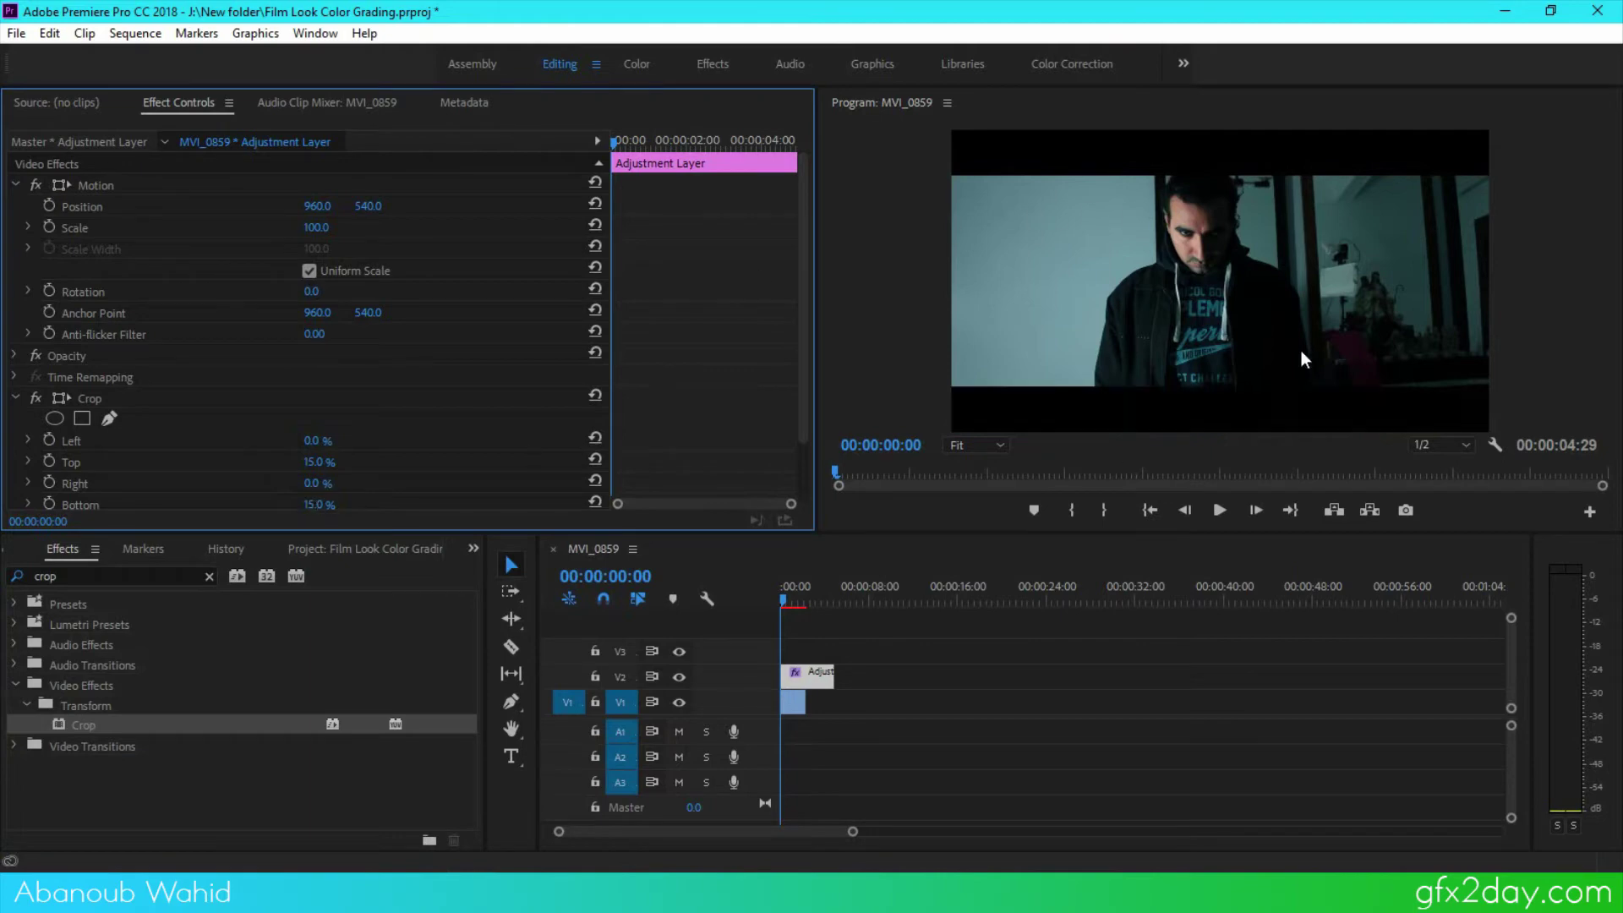
mouse_move(779, 597)
mouse_down()
mouse_move(800, 595)
mouse_move(770, 597)
mouse_up()
Keyframe the clip's Position to move the image down, easing in the keyframe
click(792, 701)
click(59, 206)
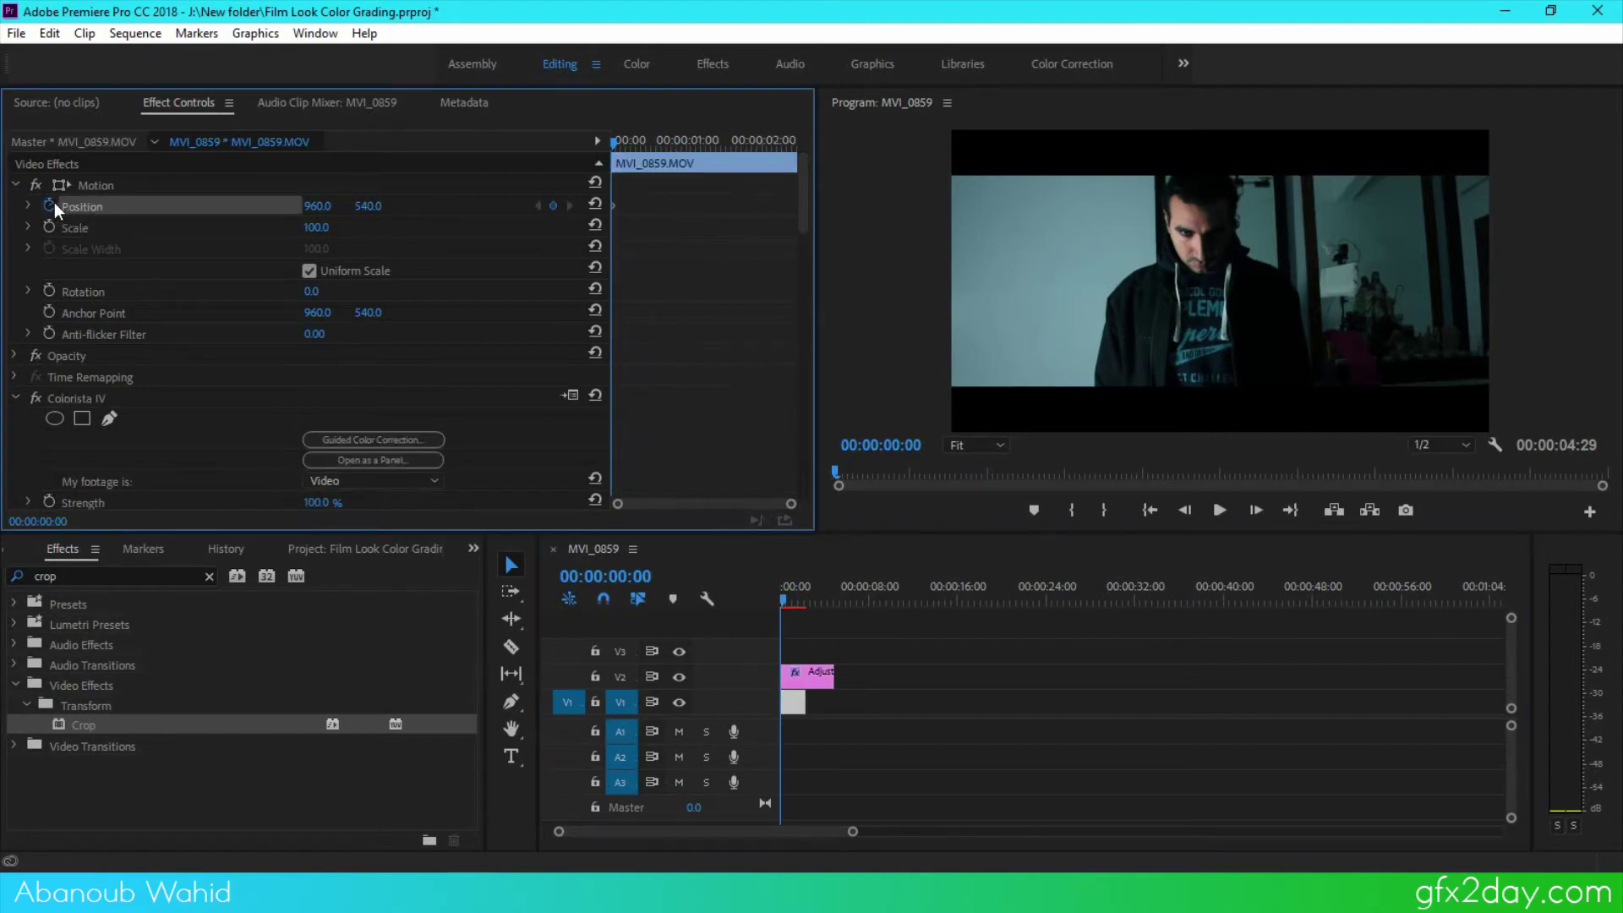
click(778, 595)
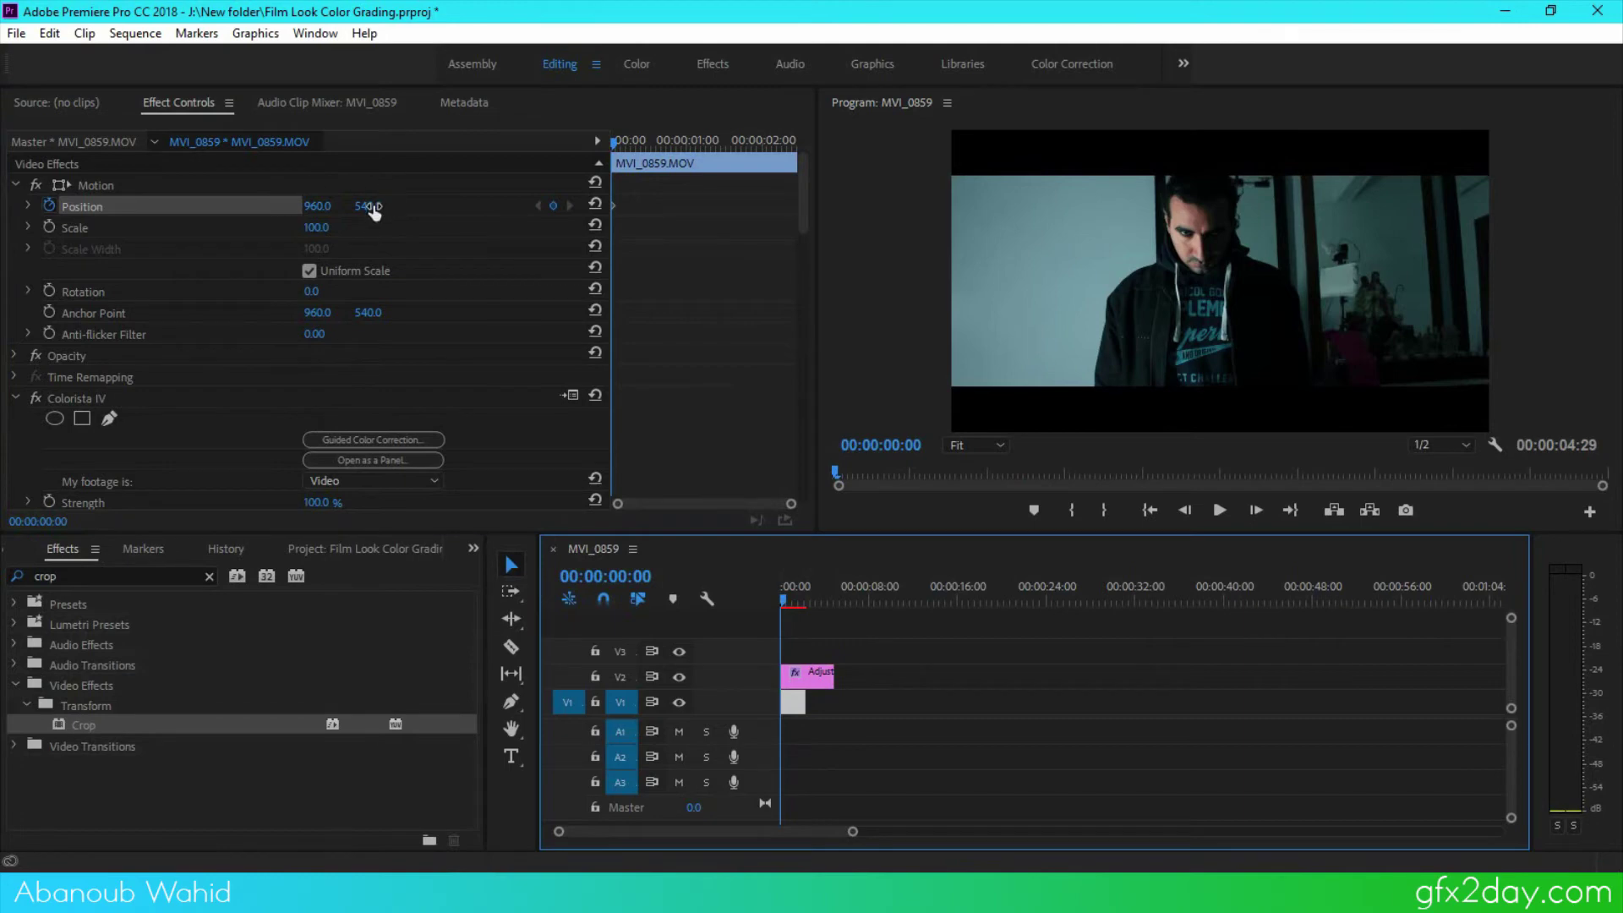
drag(367, 205, 426, 205)
key(Down)
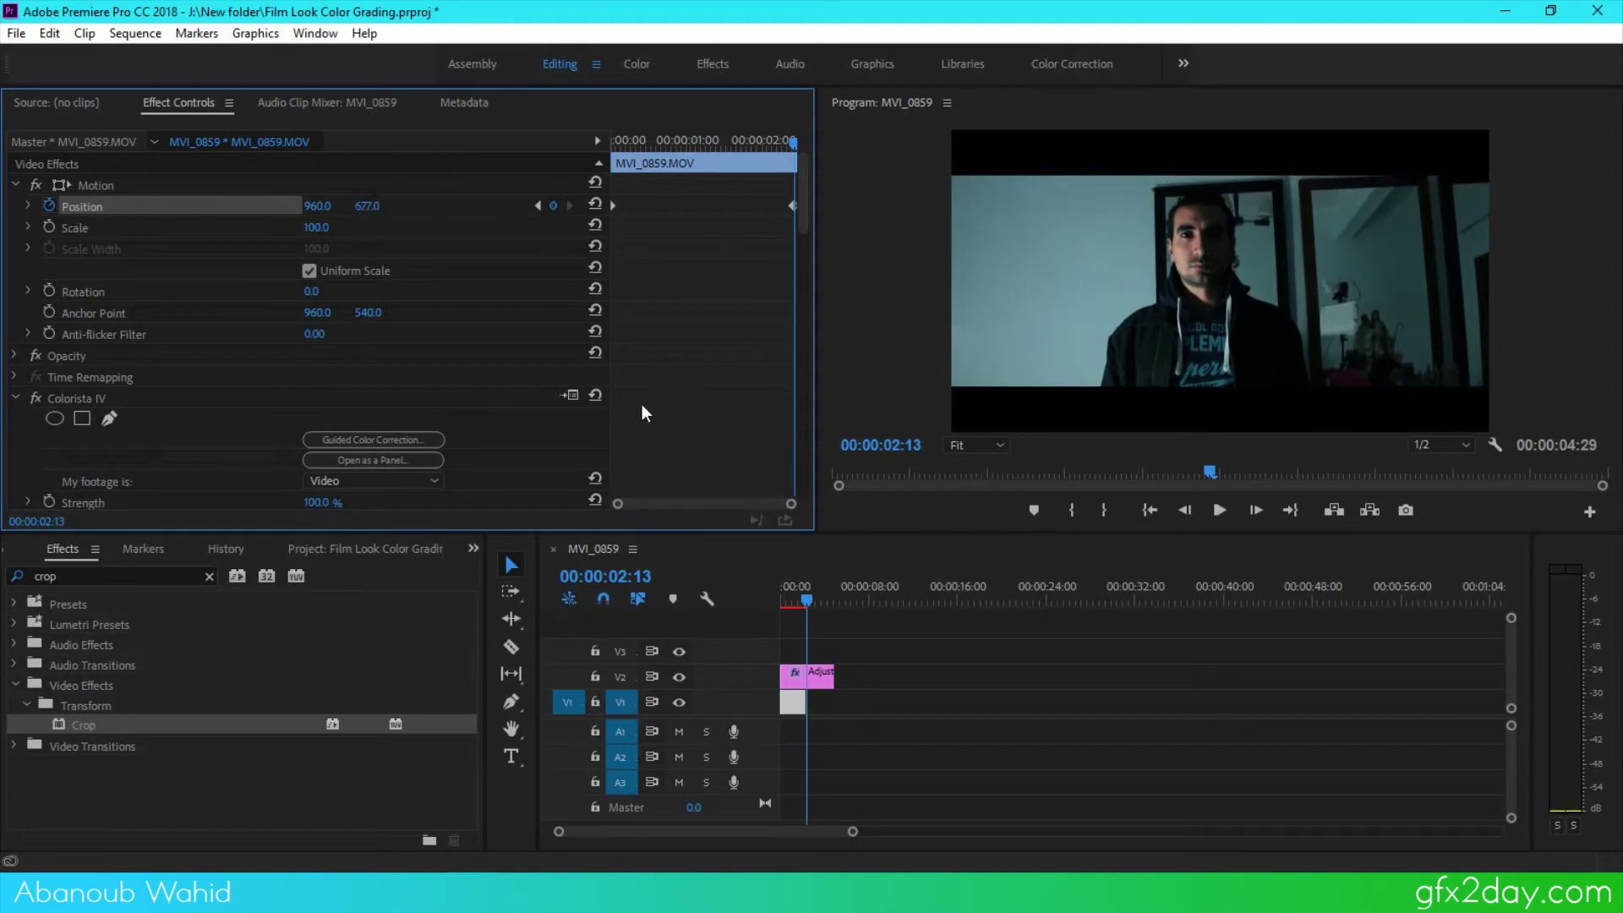
mouse_move(804, 601)
mouse_down()
mouse_move(764, 603)
mouse_move(791, 603)
mouse_up()
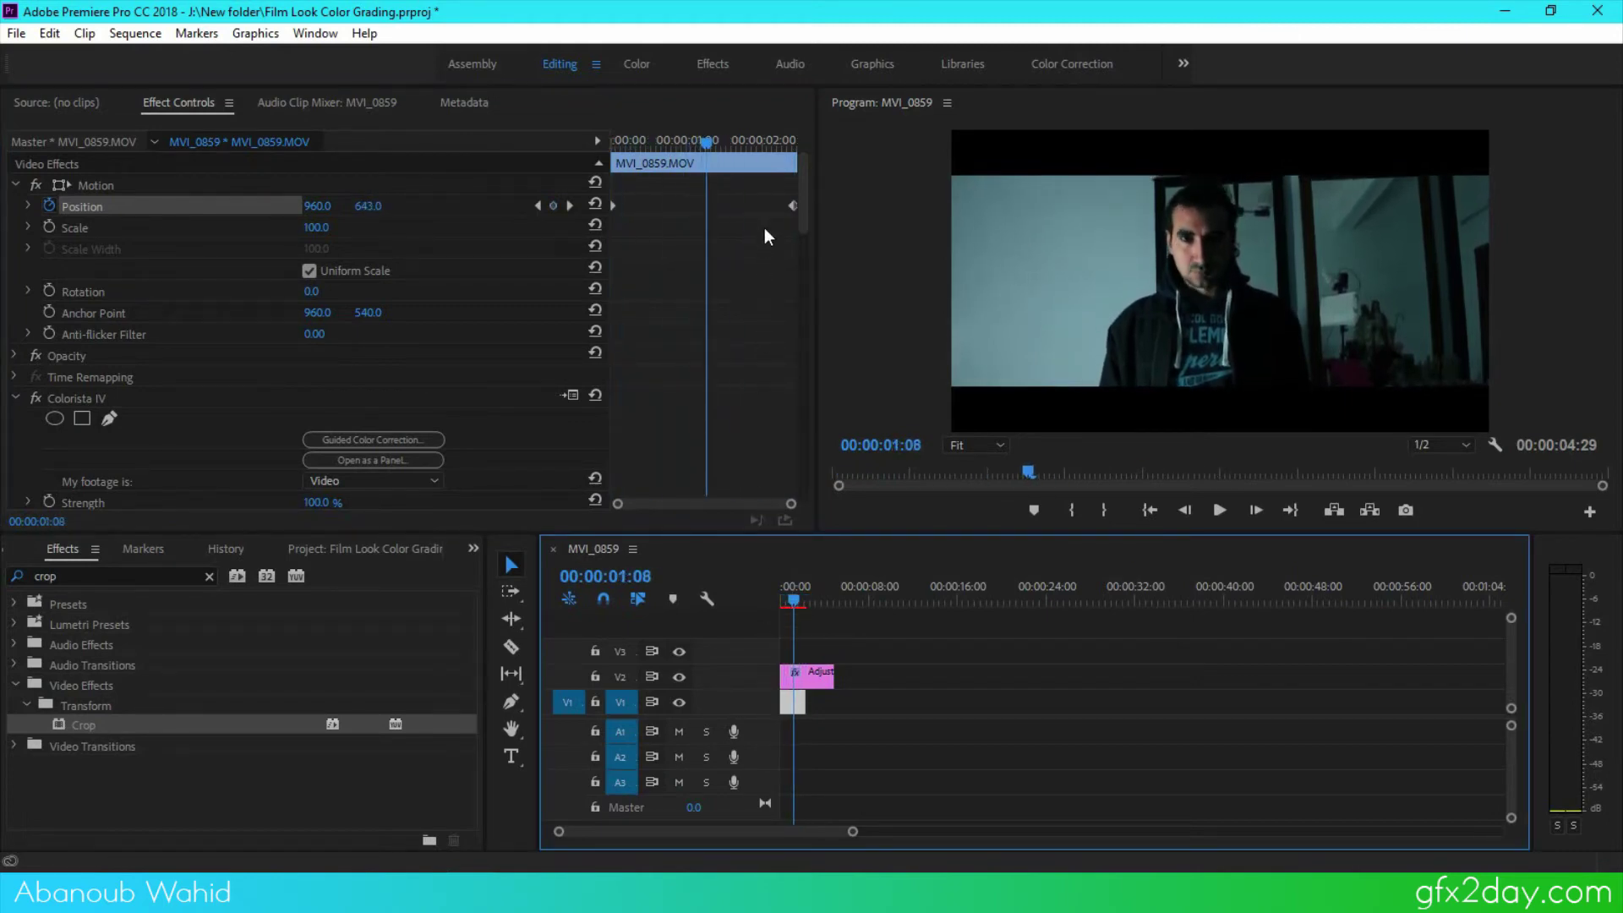
right_click(793, 205)
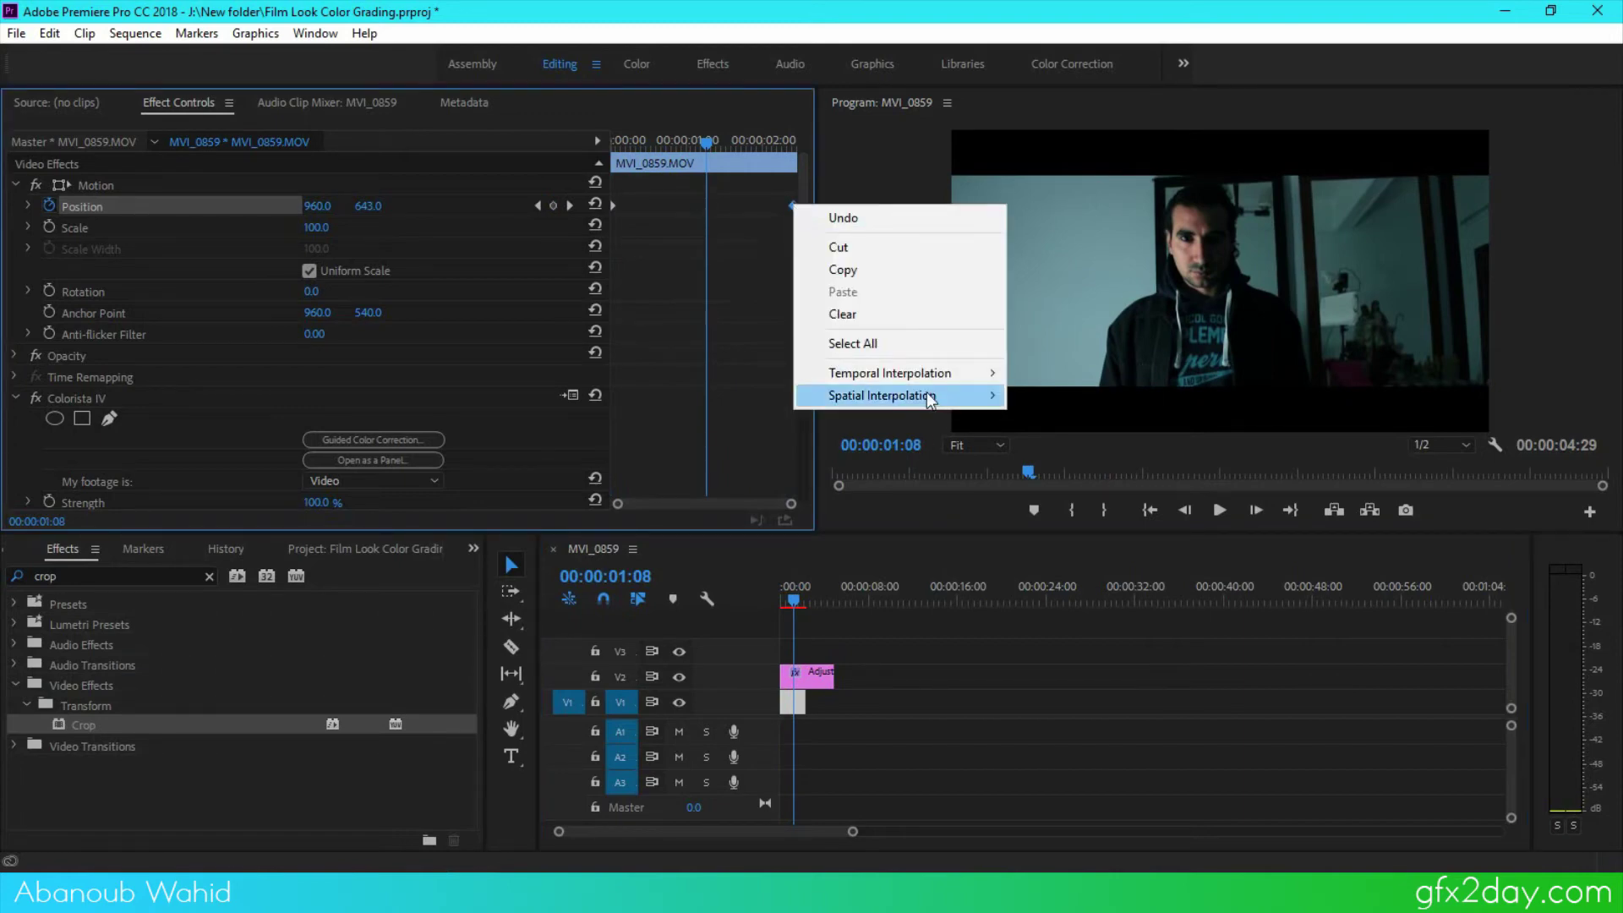
mouse_move(921, 376)
click(1084, 493)
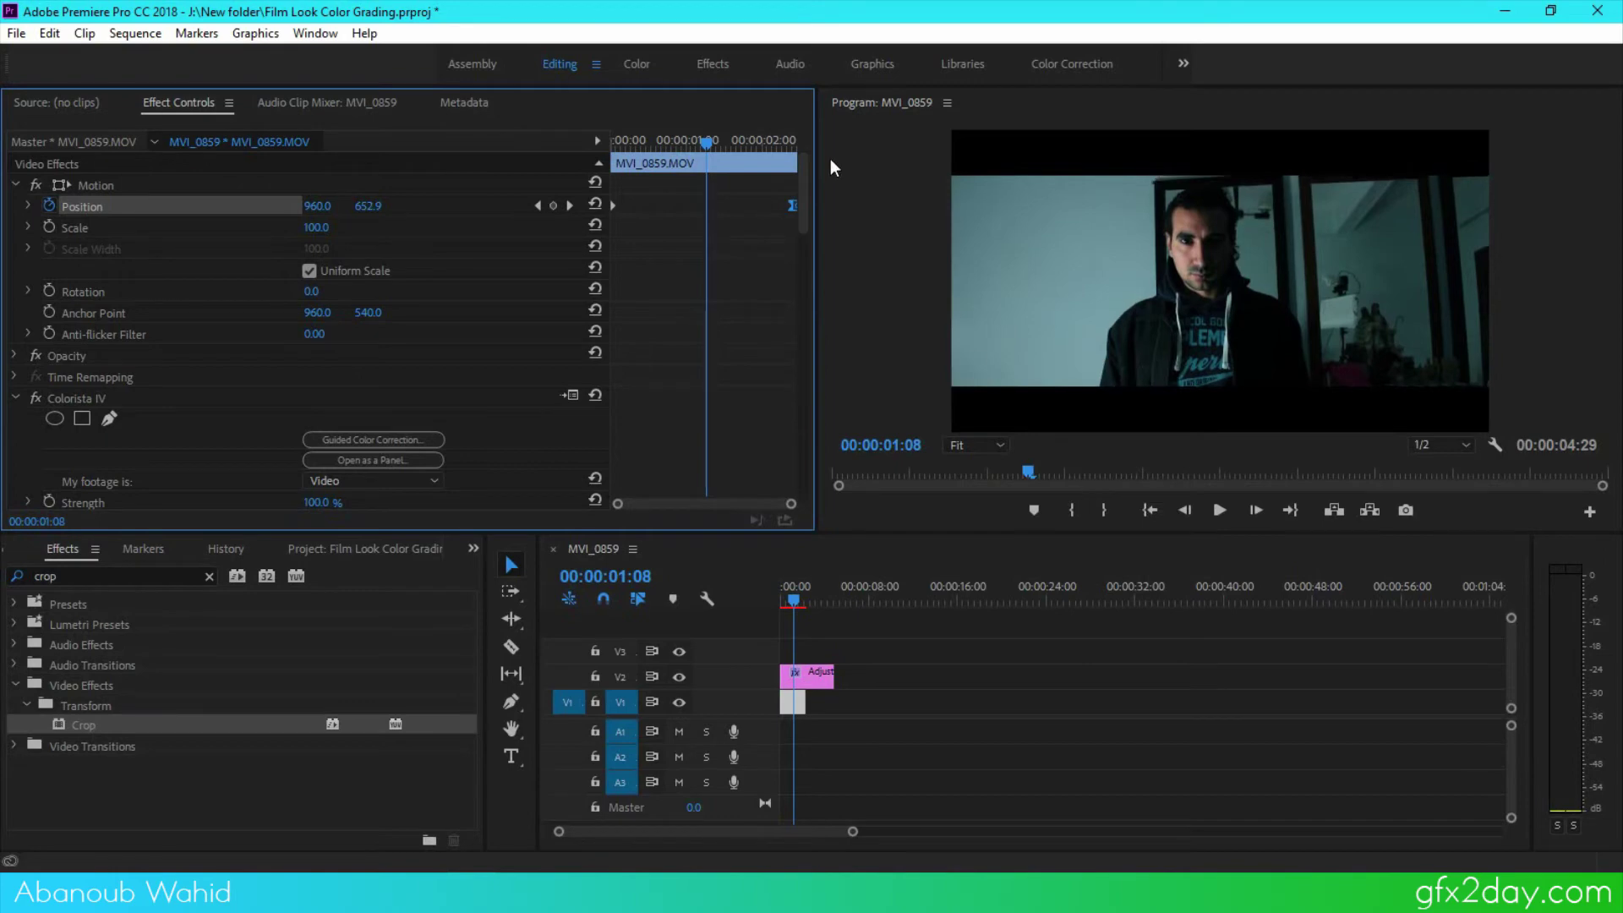
Preview the eased camera move from the start, then switch to After Effects
click(784, 596)
key(space)
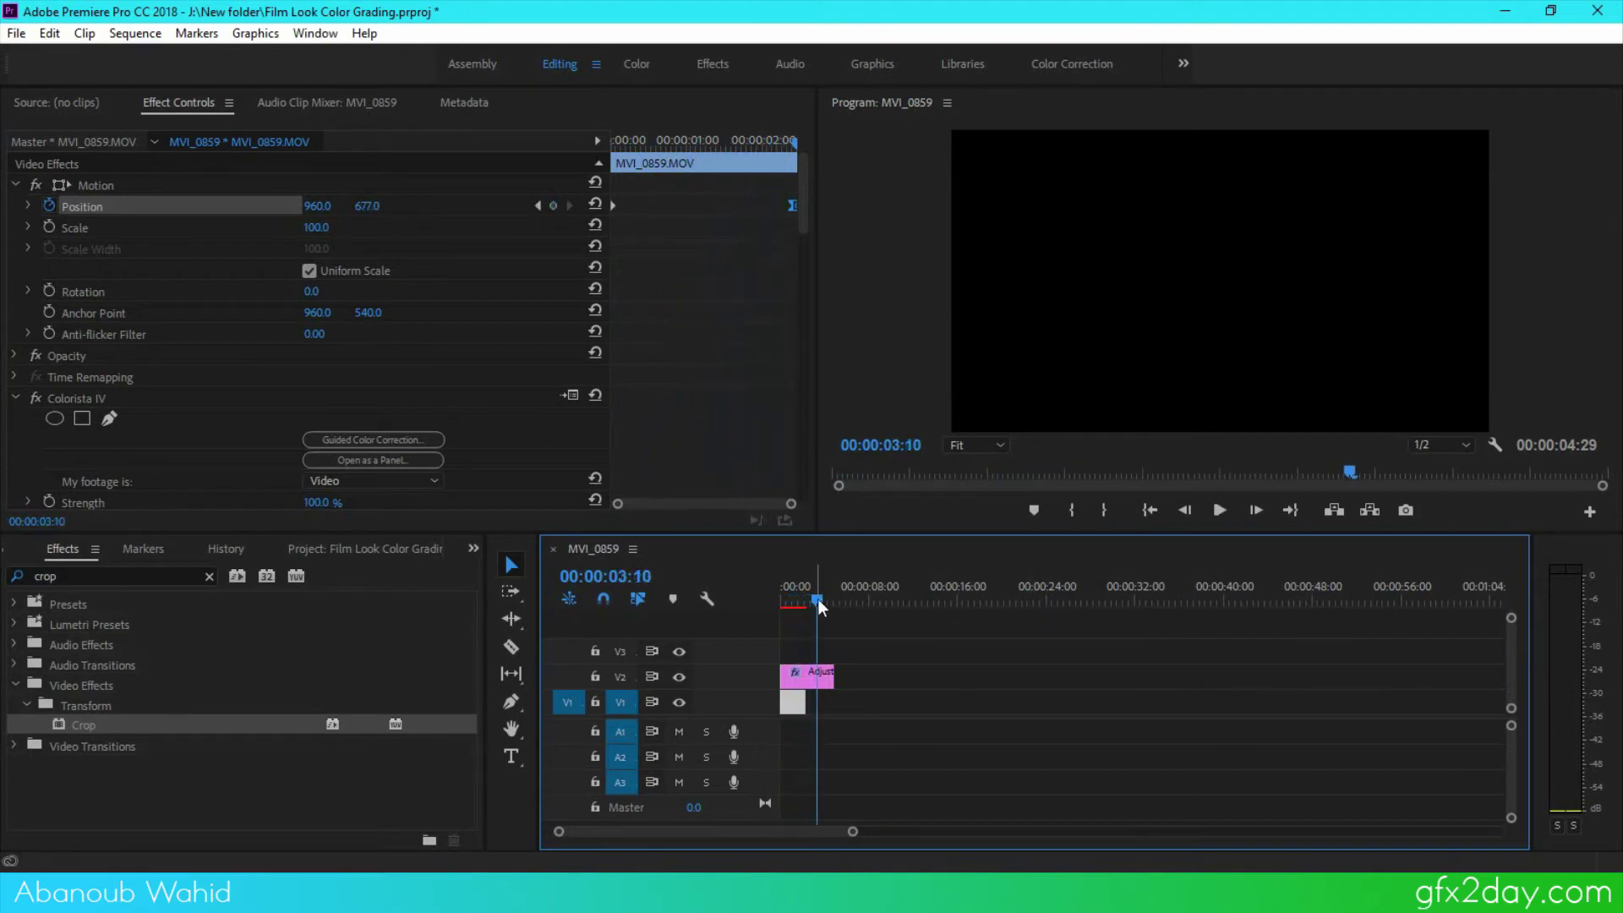
key(space)
key(Home)
key(space)
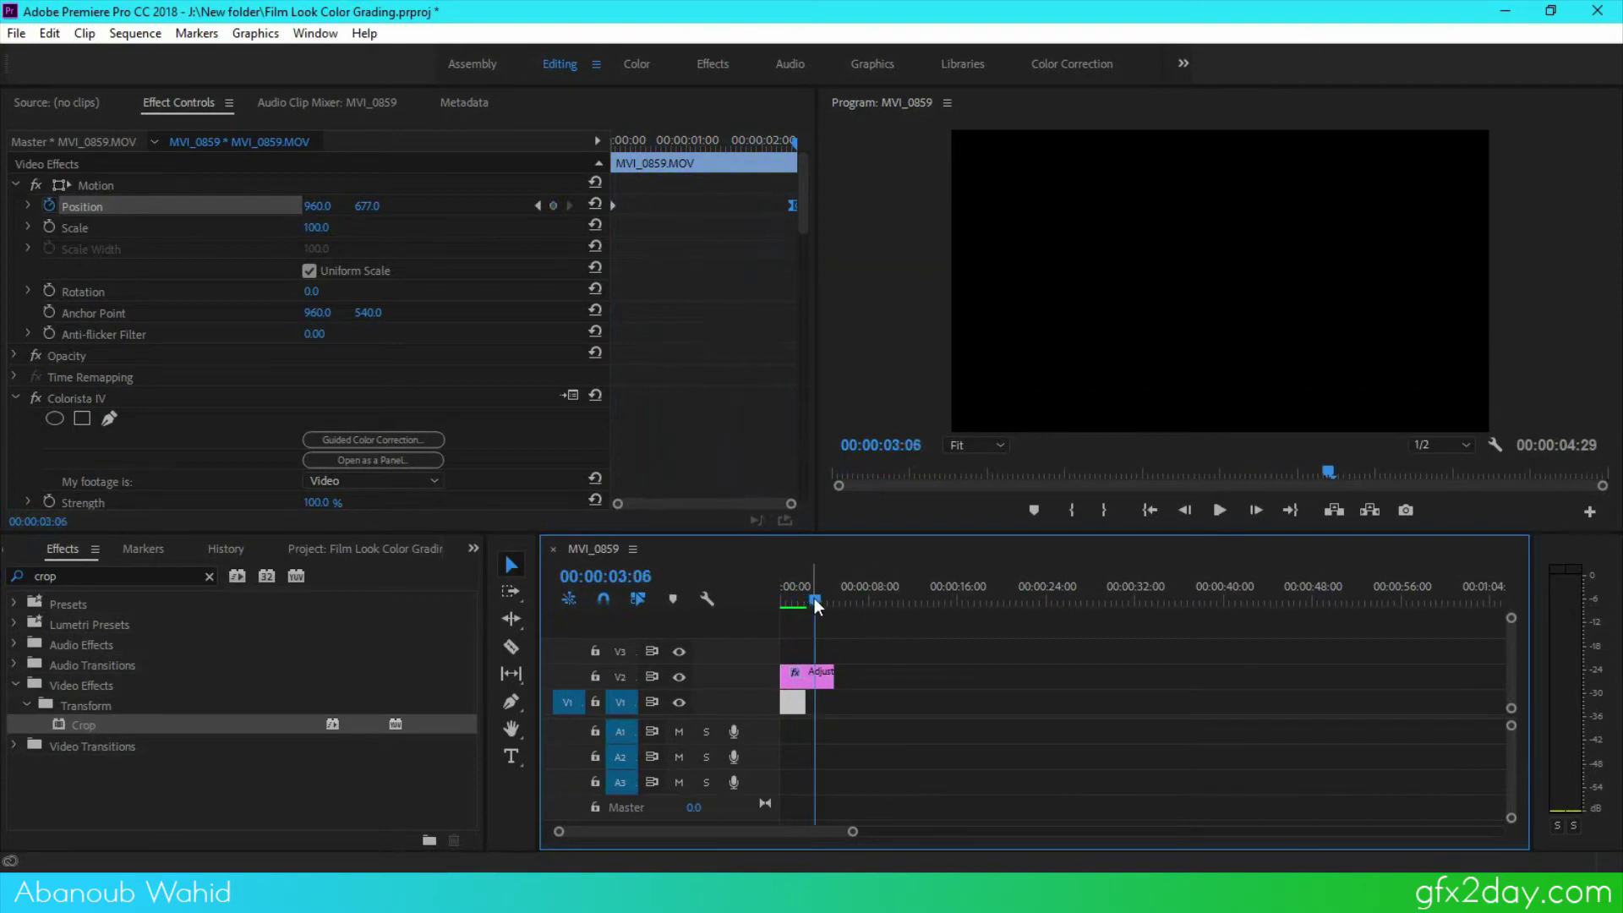
key(space)
key(Home)
key(space)
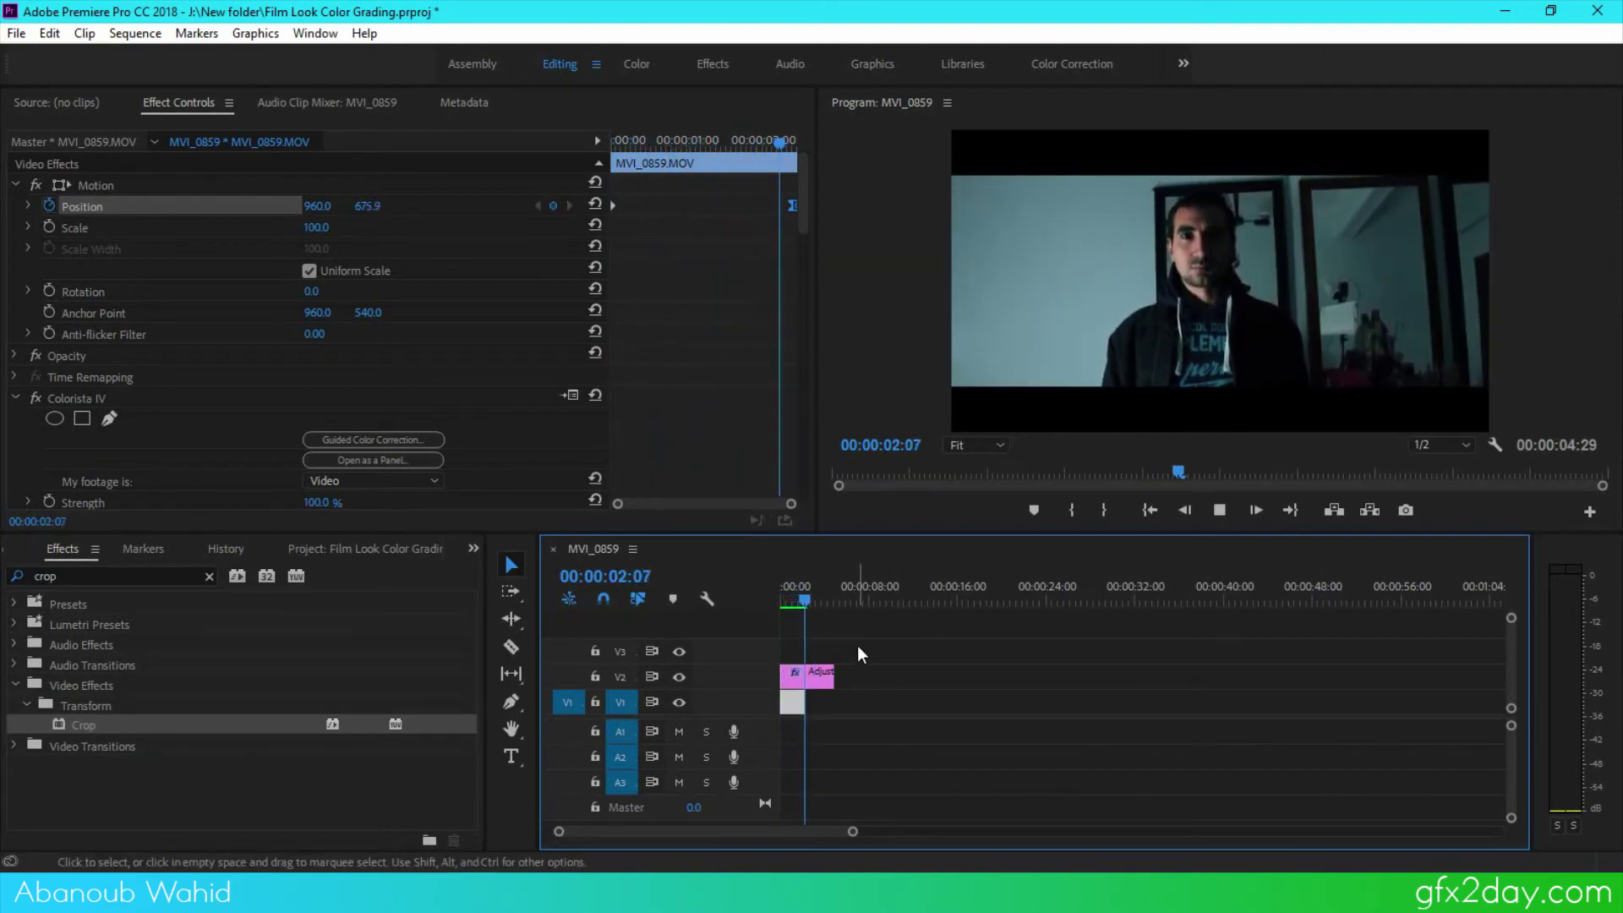
click(795, 601)
mouse_move(796, 605)
mouse_down()
mouse_move(777, 610)
mouse_move(799, 604)
mouse_up()
key(Home)
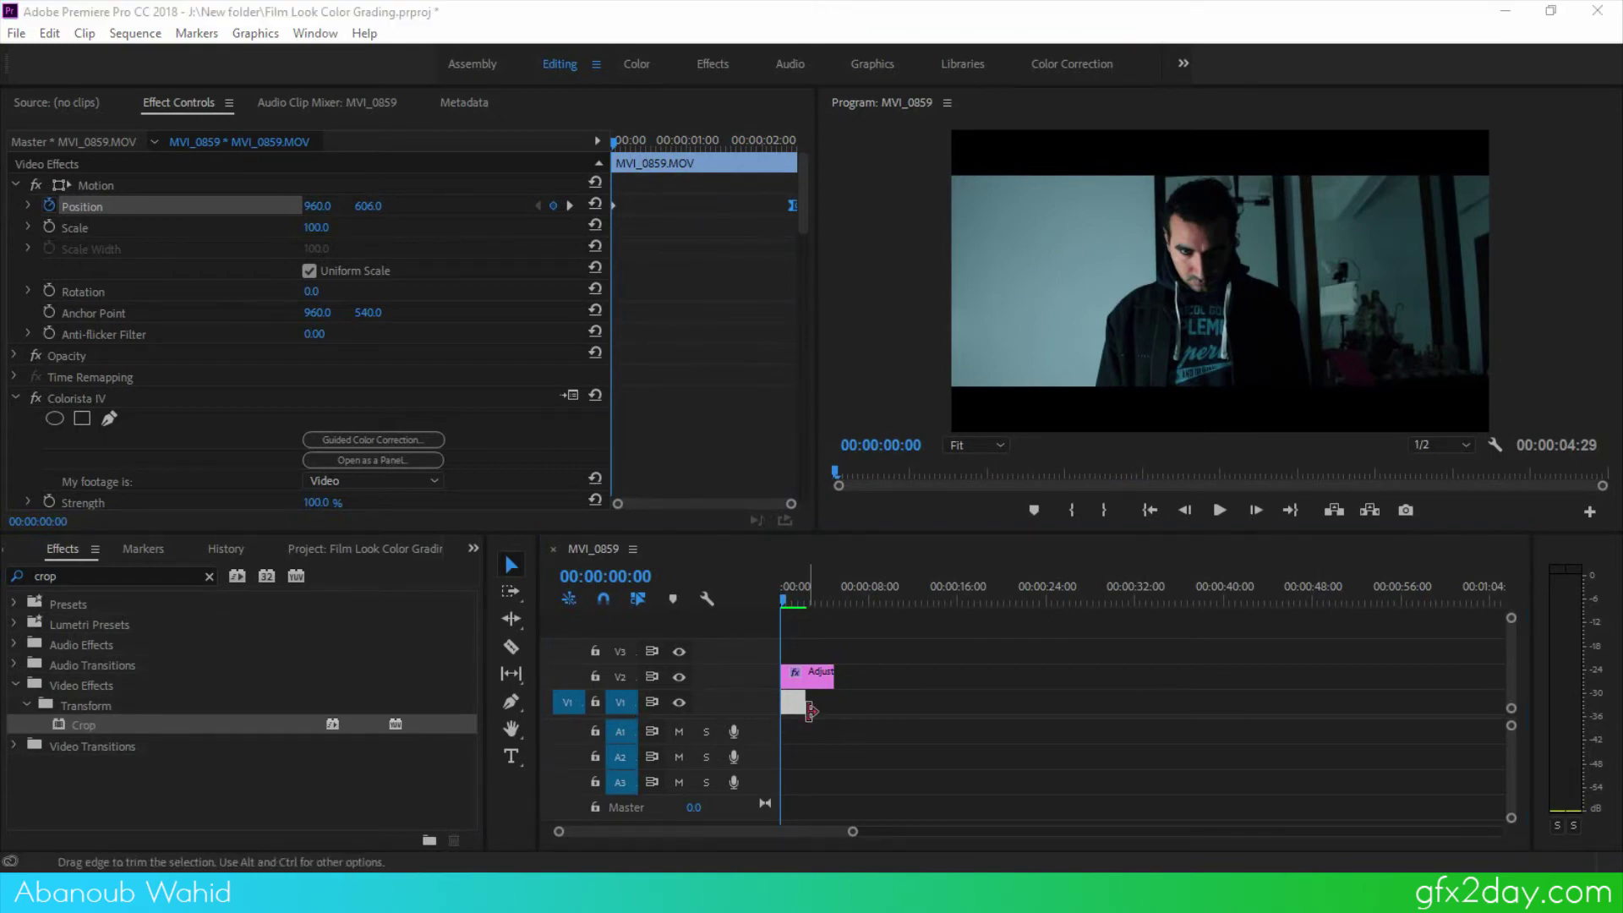
key(alt+Tab)
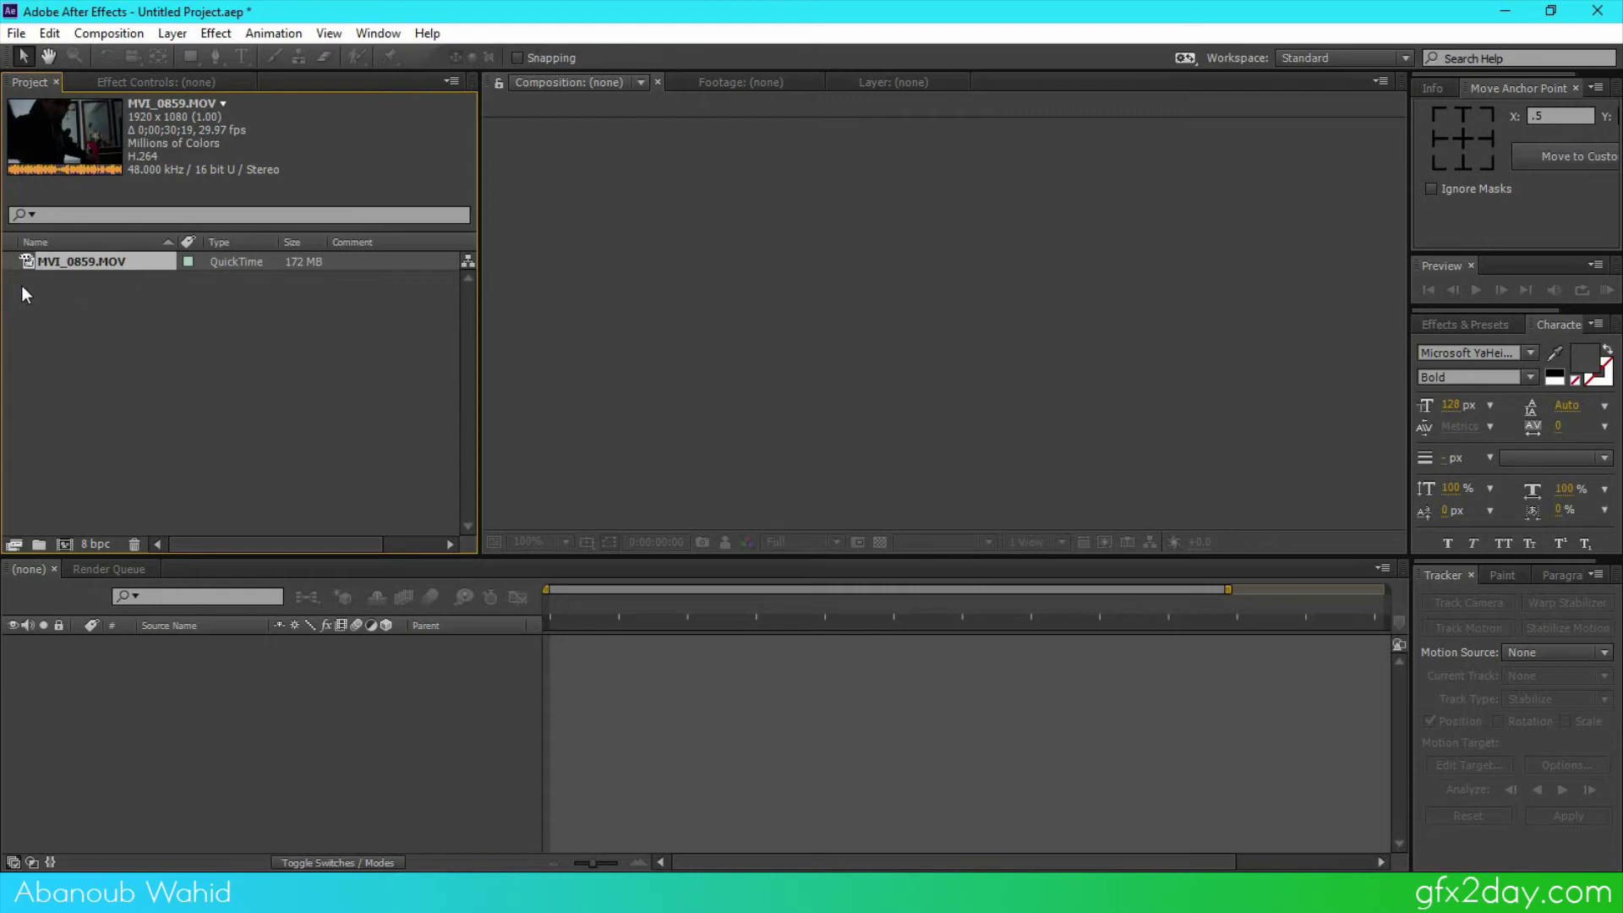
Create a composition from MVI_0859.MOV and fit the whole frame in the viewer
drag(88, 261, 65, 543)
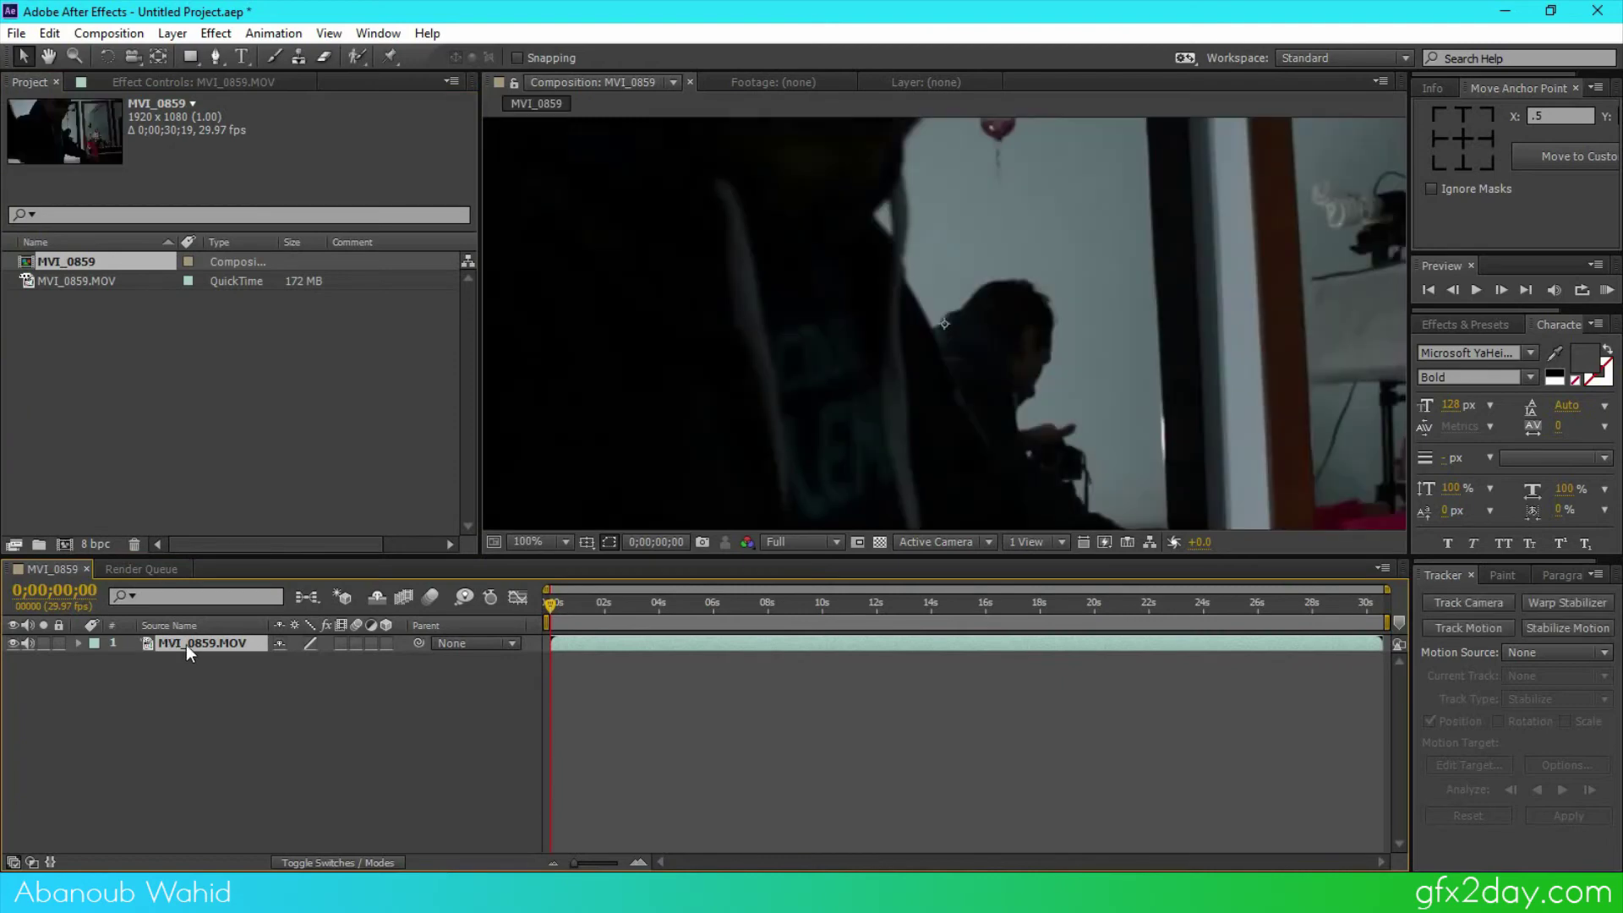
drag(729, 627, 885, 632)
click(551, 542)
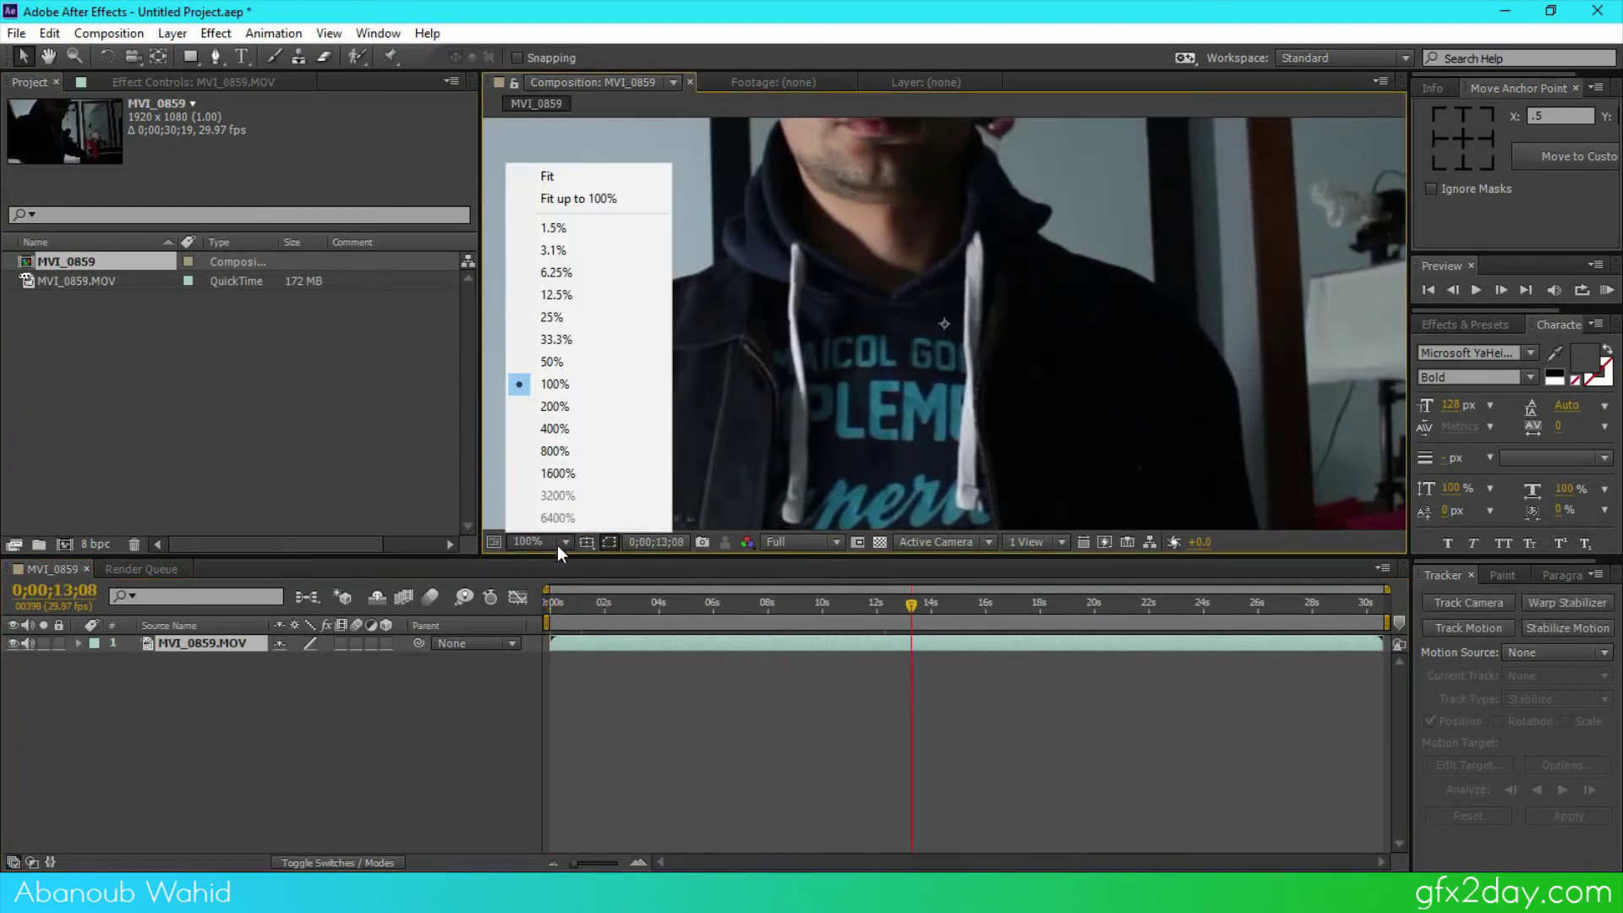
click(579, 198)
Trim the clip layer's in and out points to a short section ending at 24;08
click(970, 603)
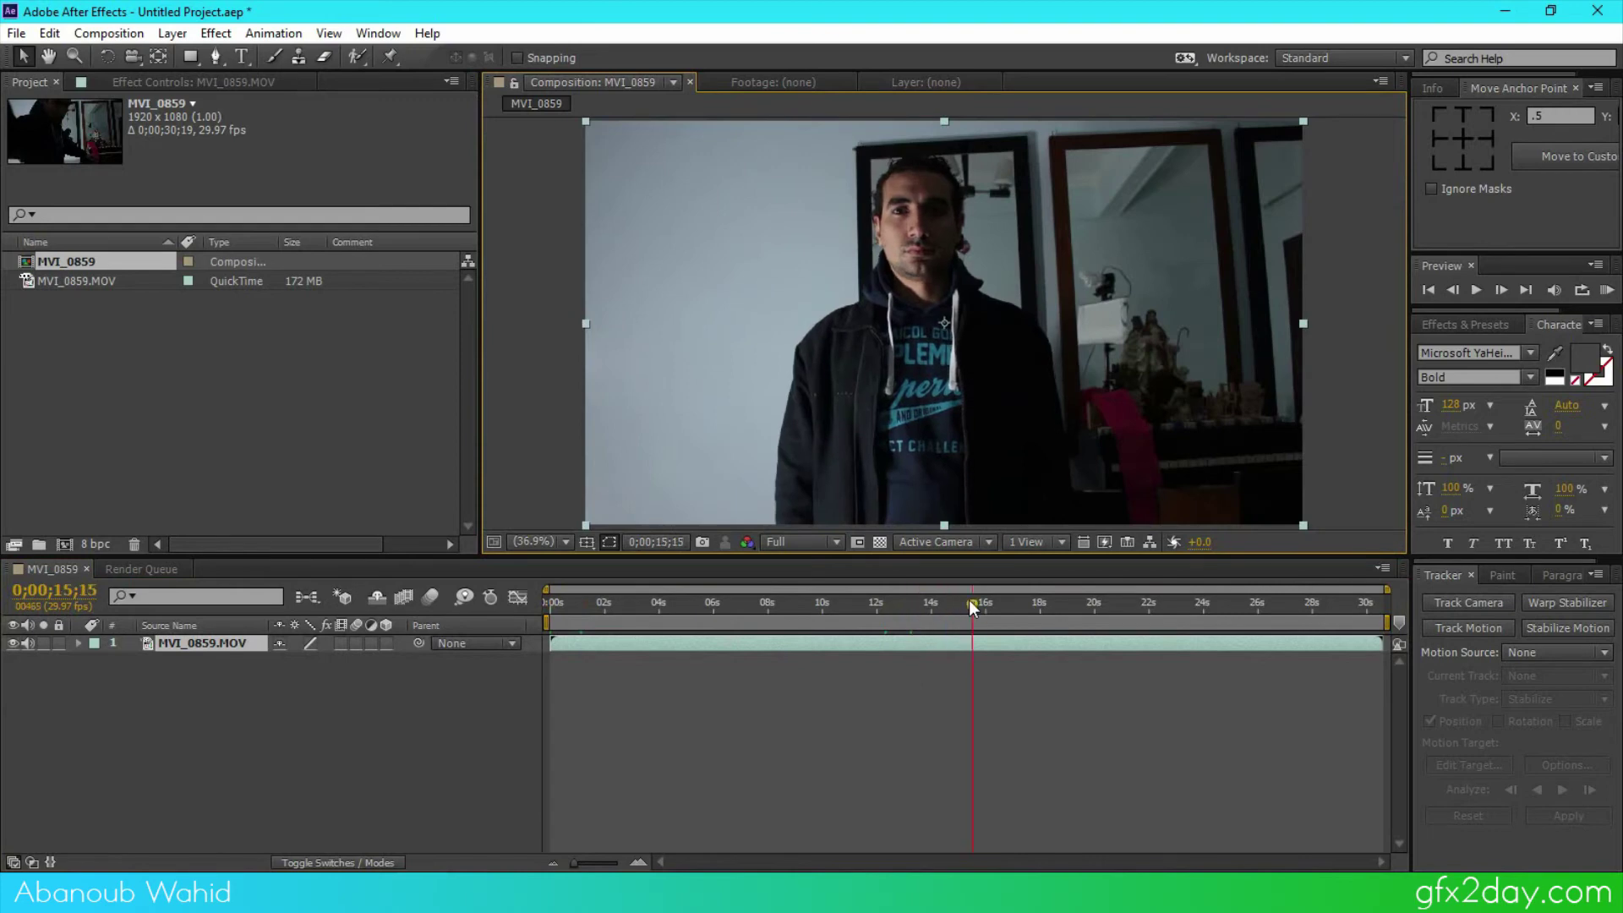
drag(971, 603, 838, 603)
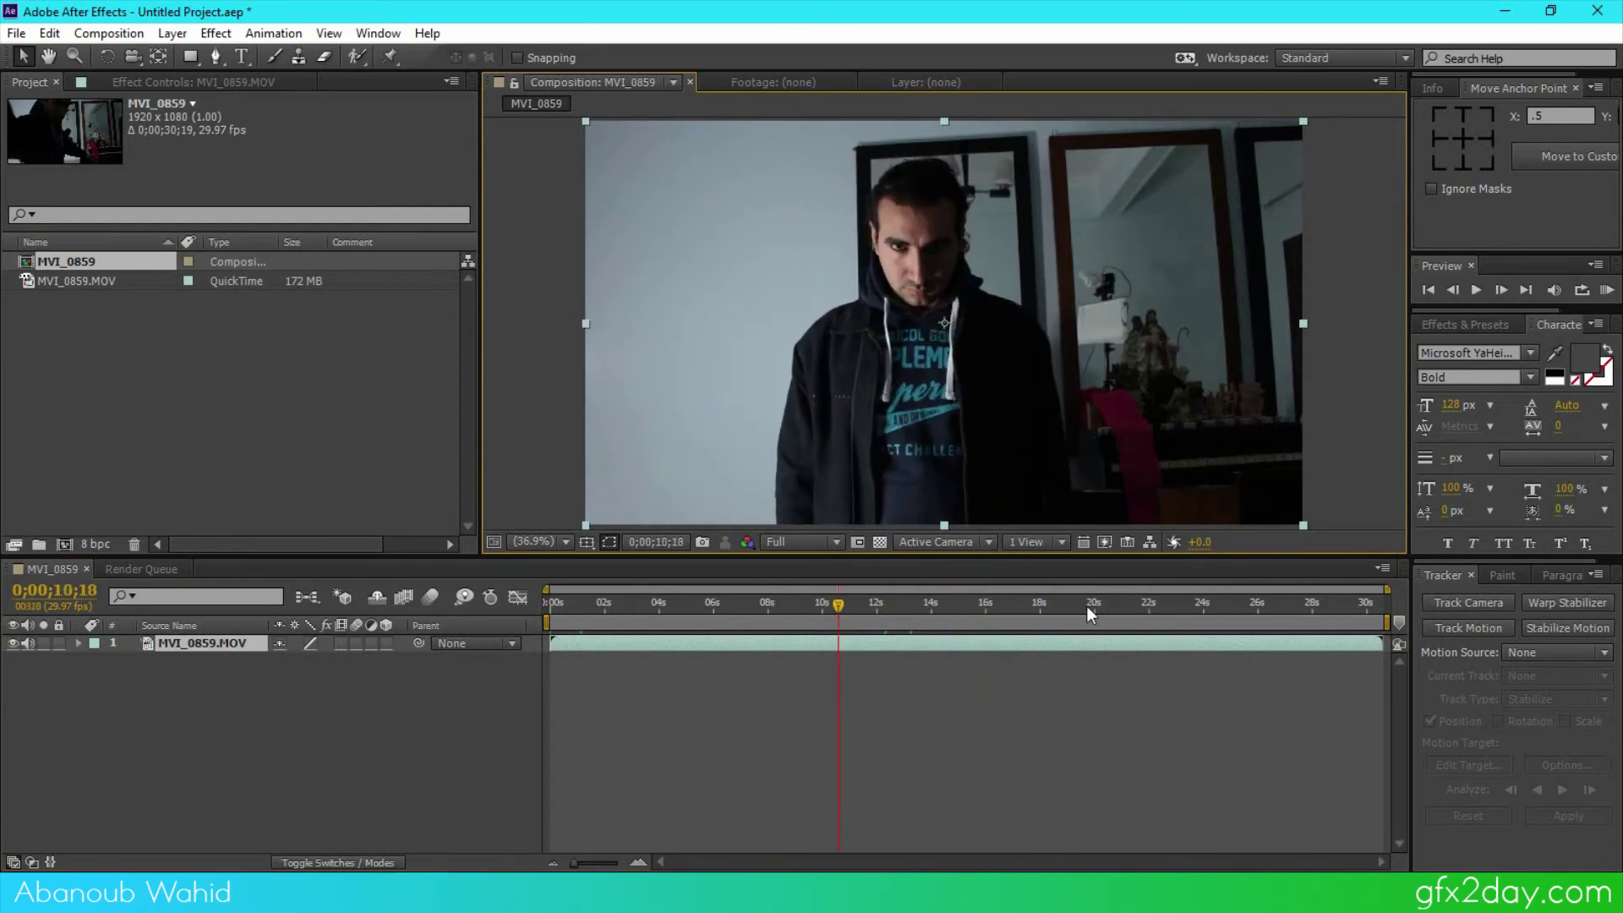
click(1097, 606)
drag(1098, 607, 1149, 603)
drag(551, 644, 1209, 603)
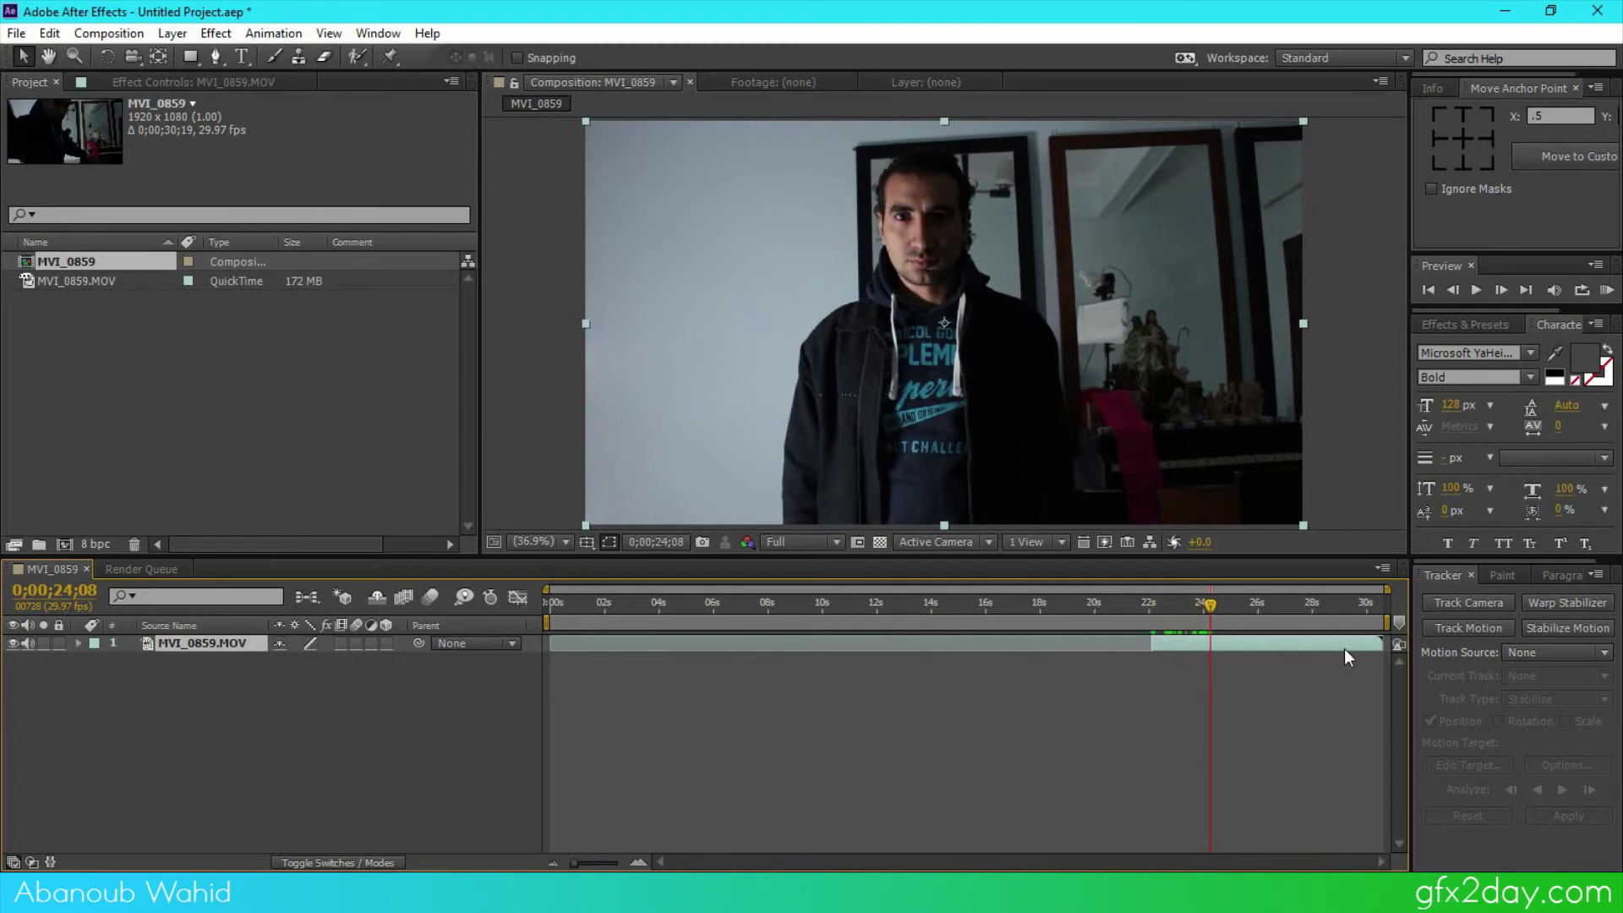
drag(1383, 644, 540, 612)
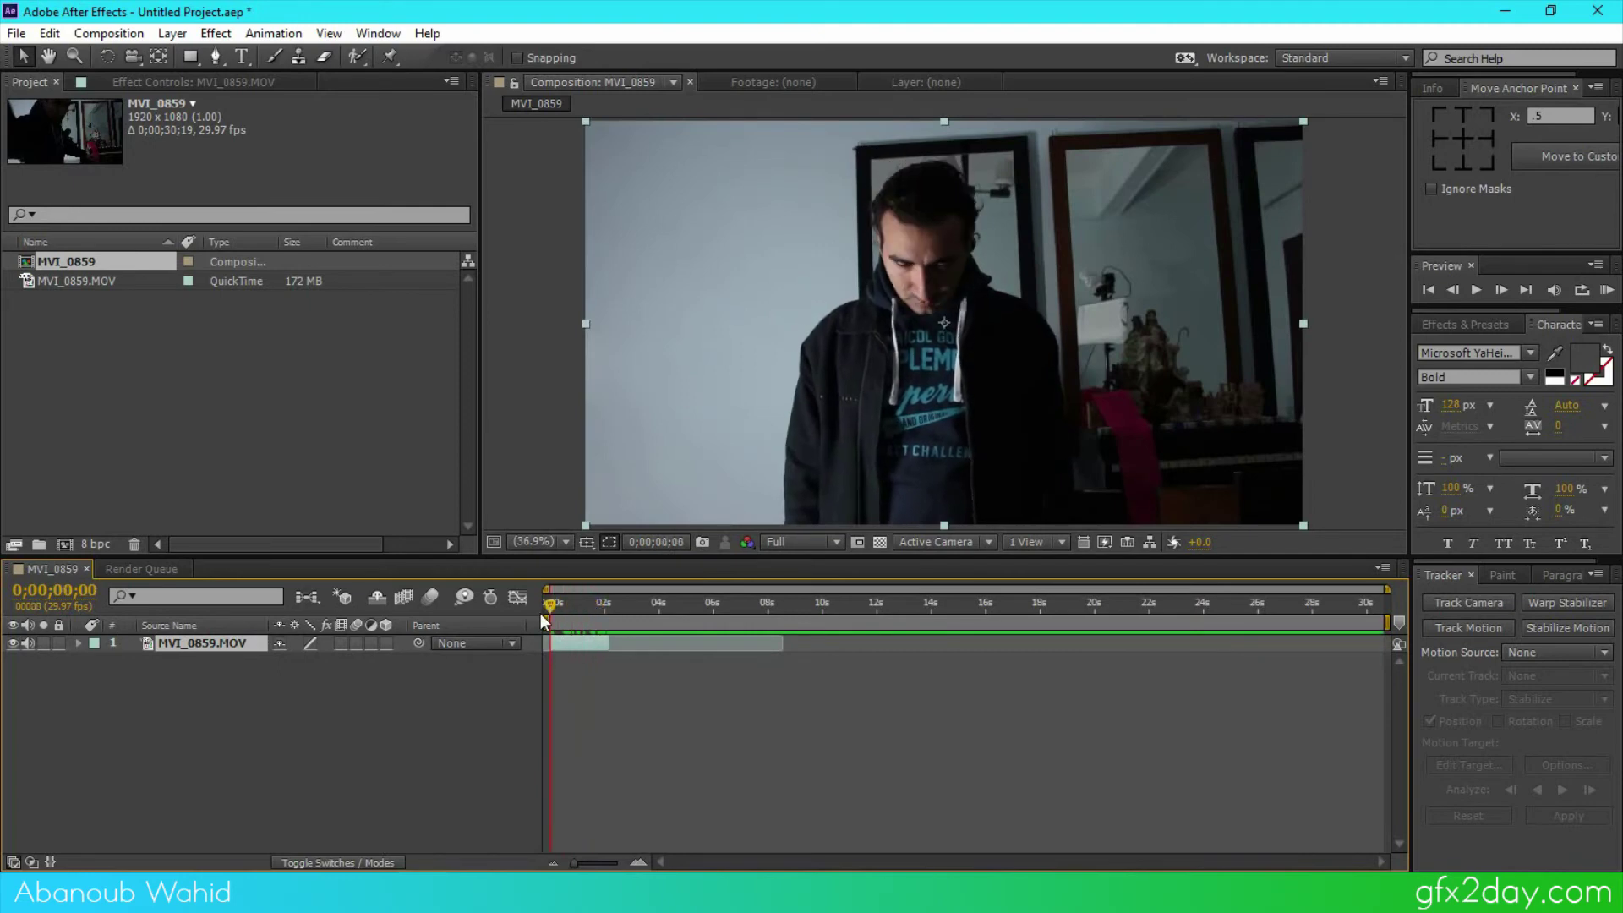
Apply Colorista IV to the clip layer and invert its face key matte
click(218, 35)
mouse_move(359, 359)
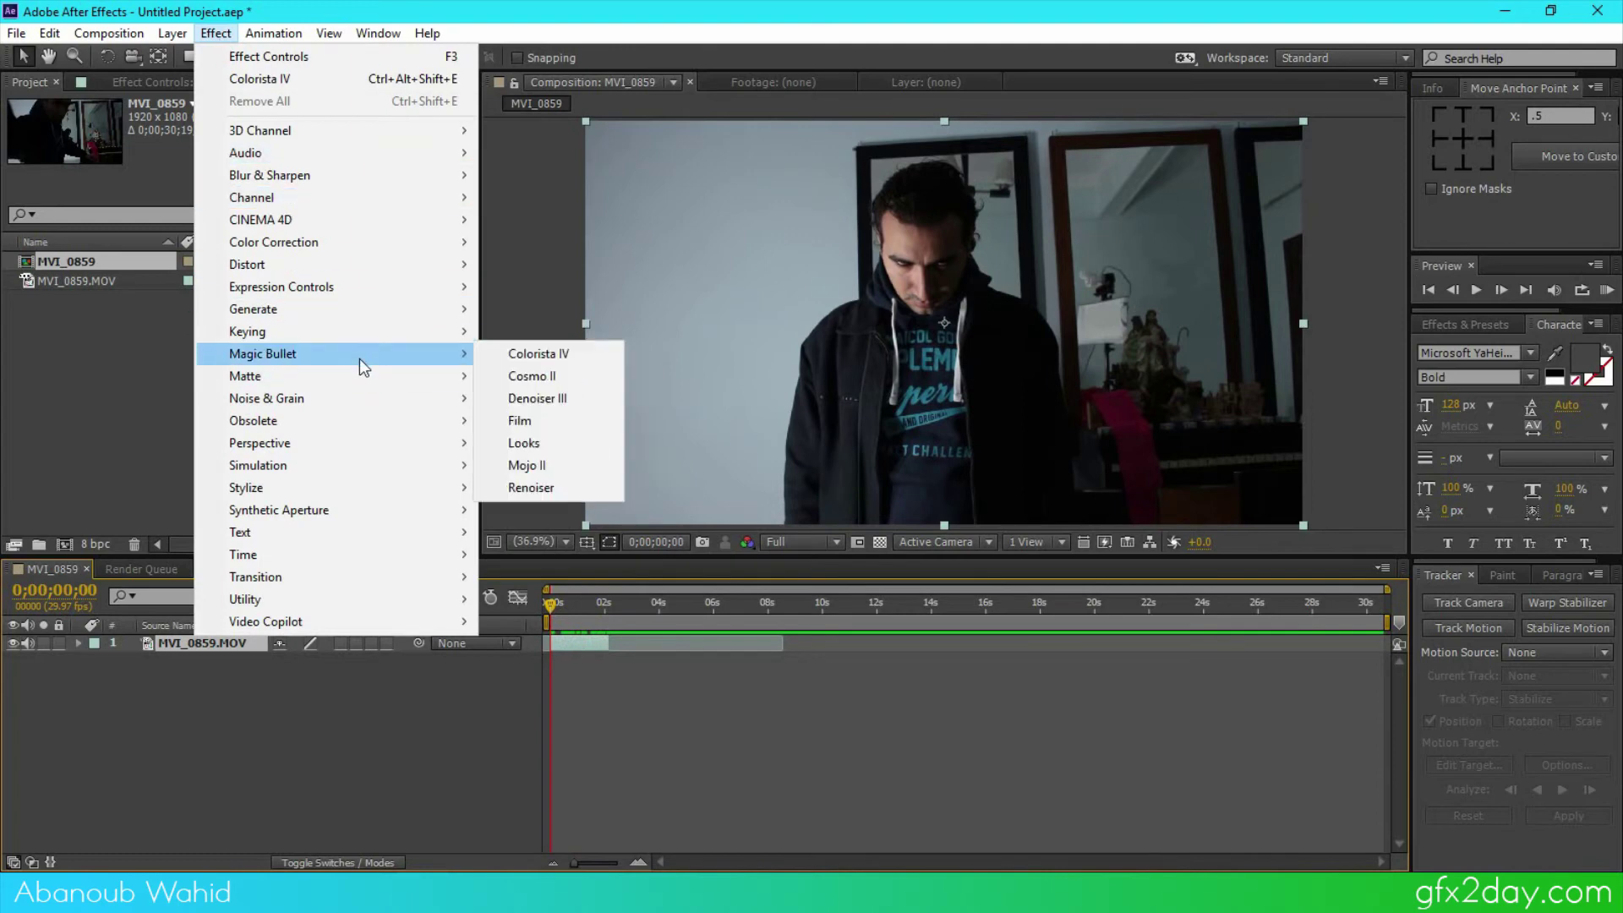
click(588, 350)
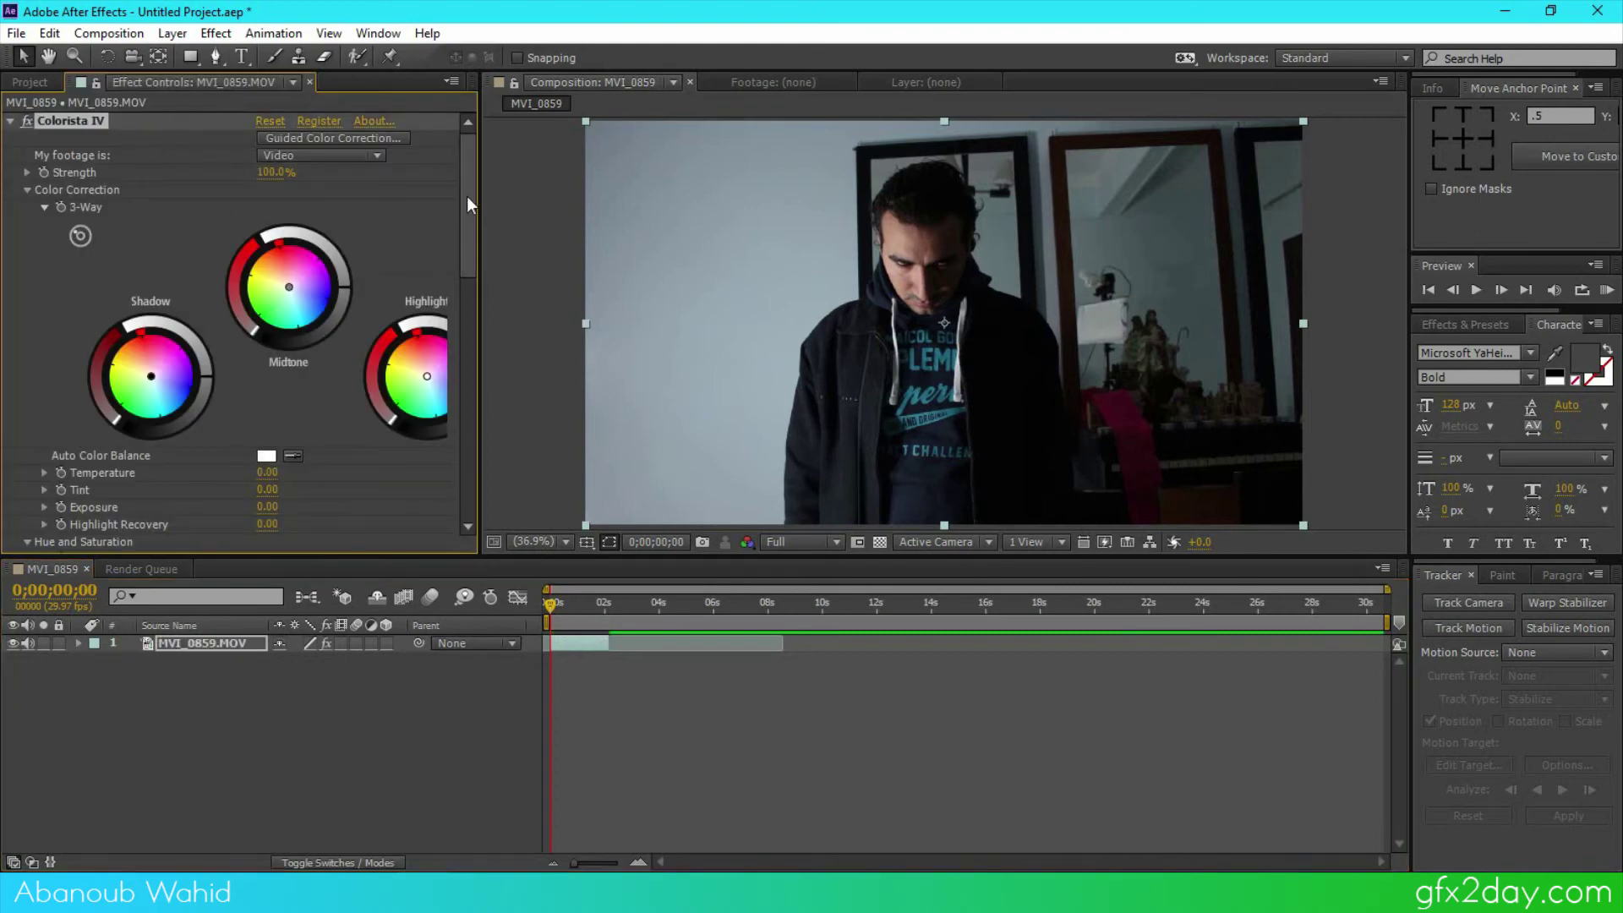
drag(461, 193, 468, 443)
click(128, 181)
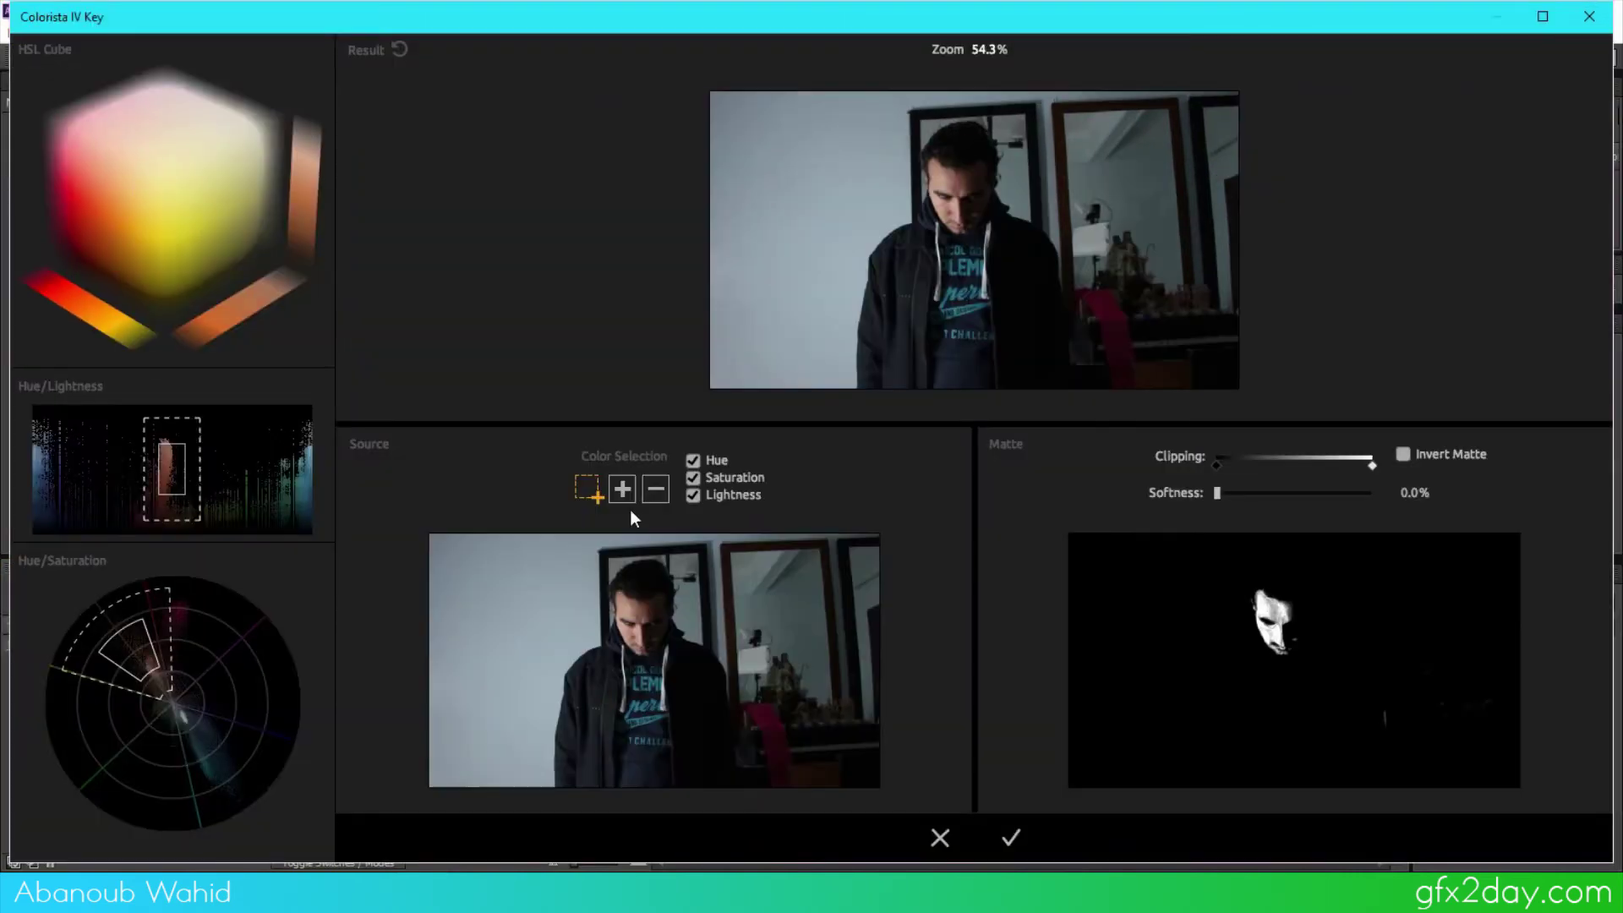
click(1401, 455)
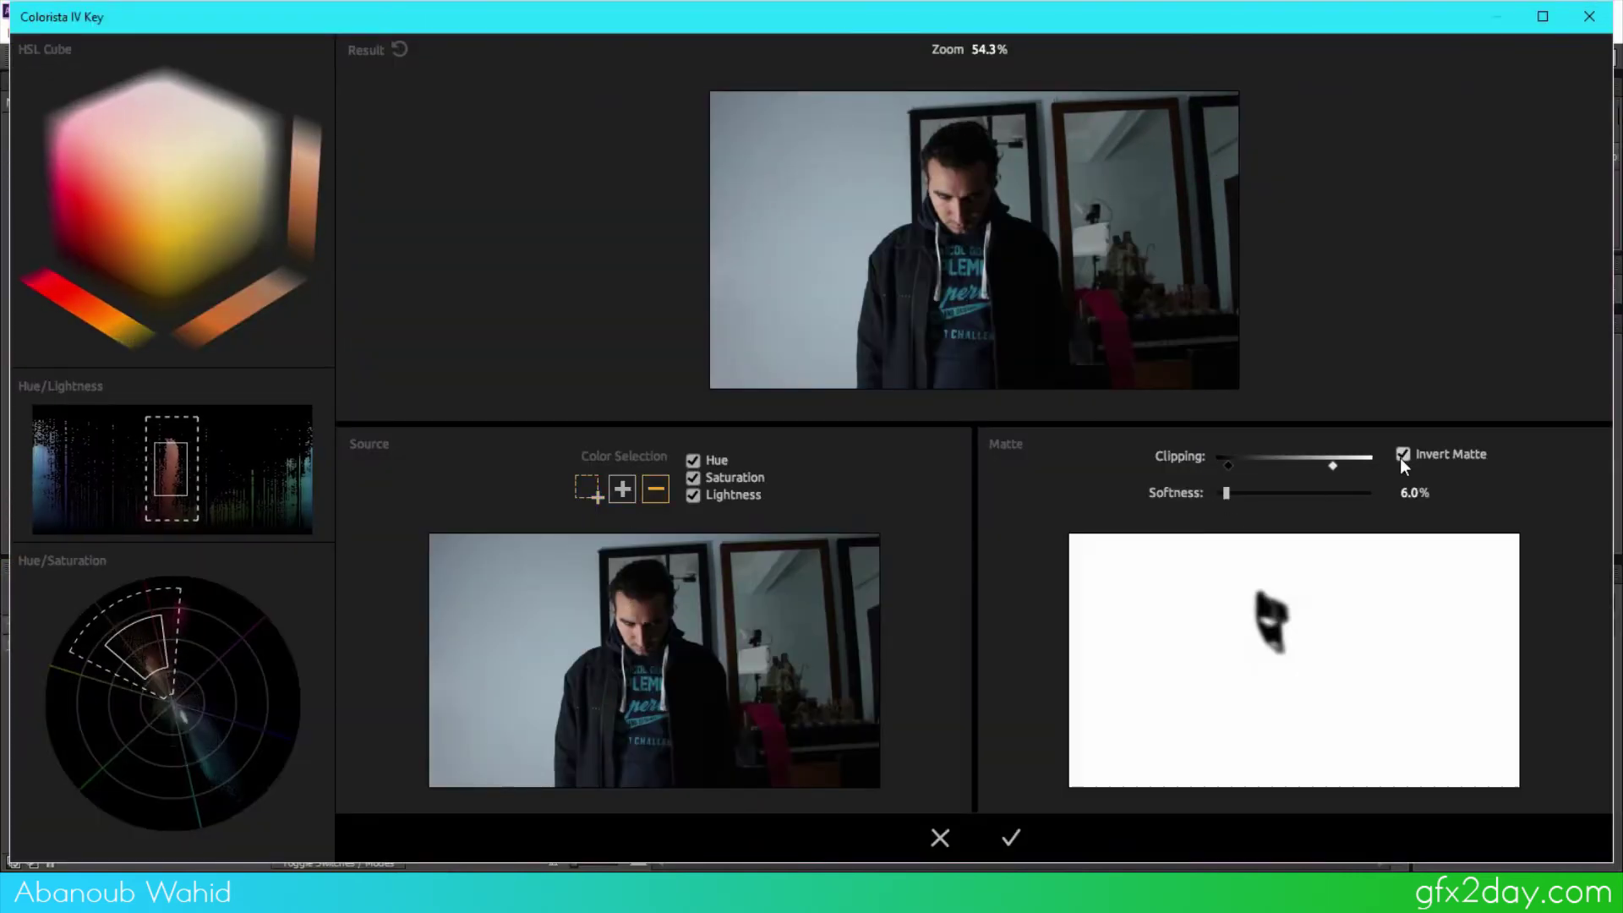
key(Return)
Pull the Red curve down for a cooler look and preview from 0;00;02;05
drag(295, 450, 301, 463)
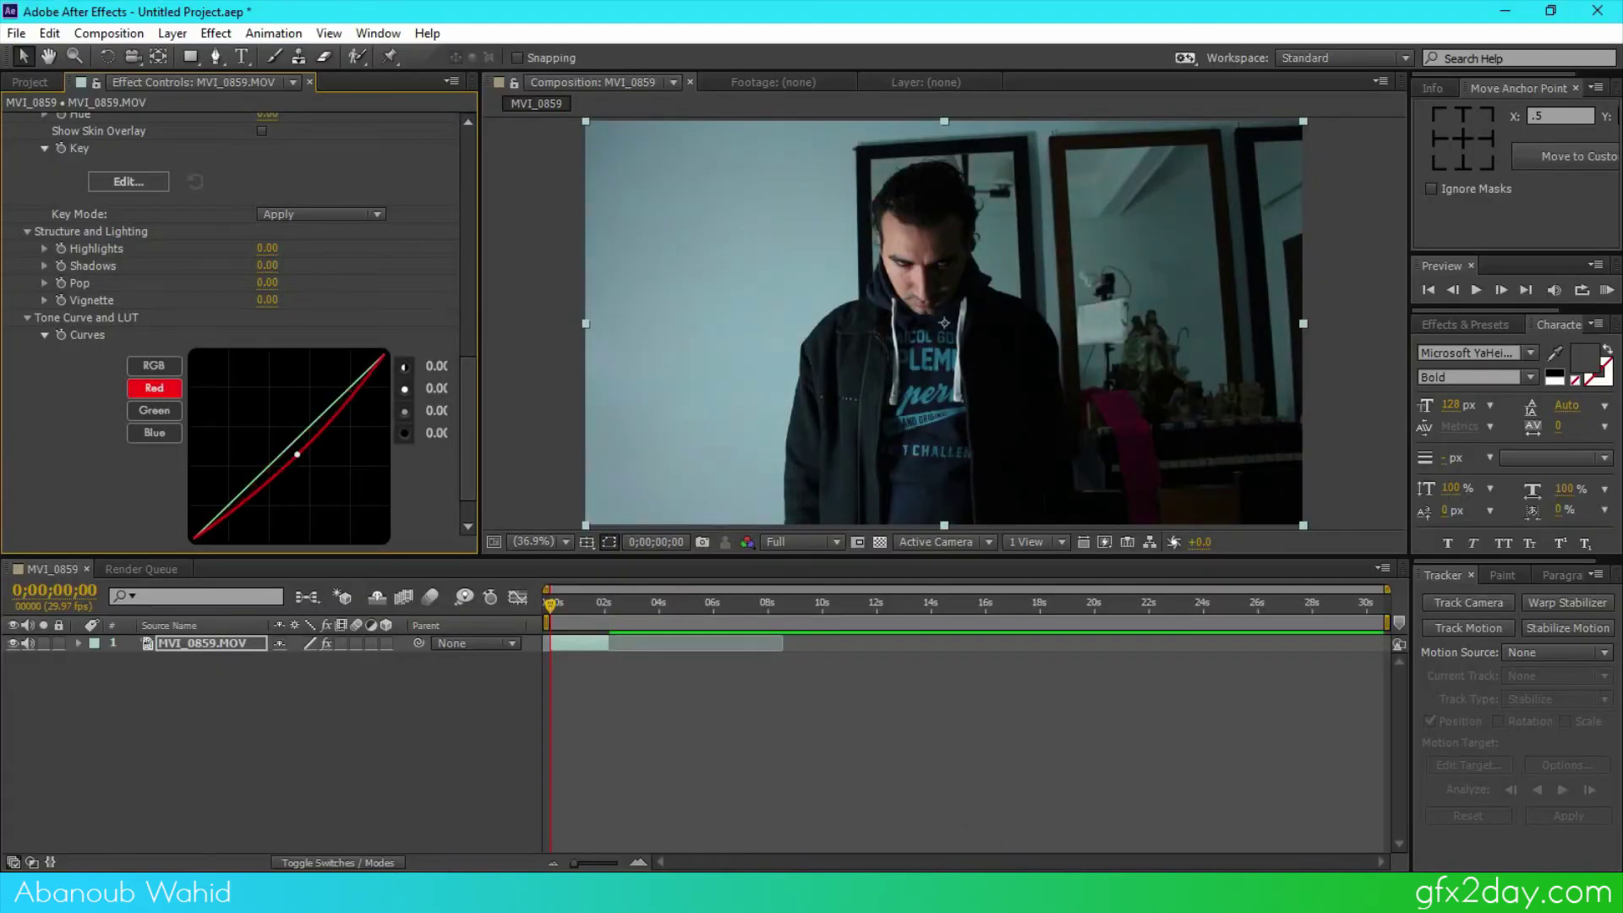
click(154, 365)
click(608, 602)
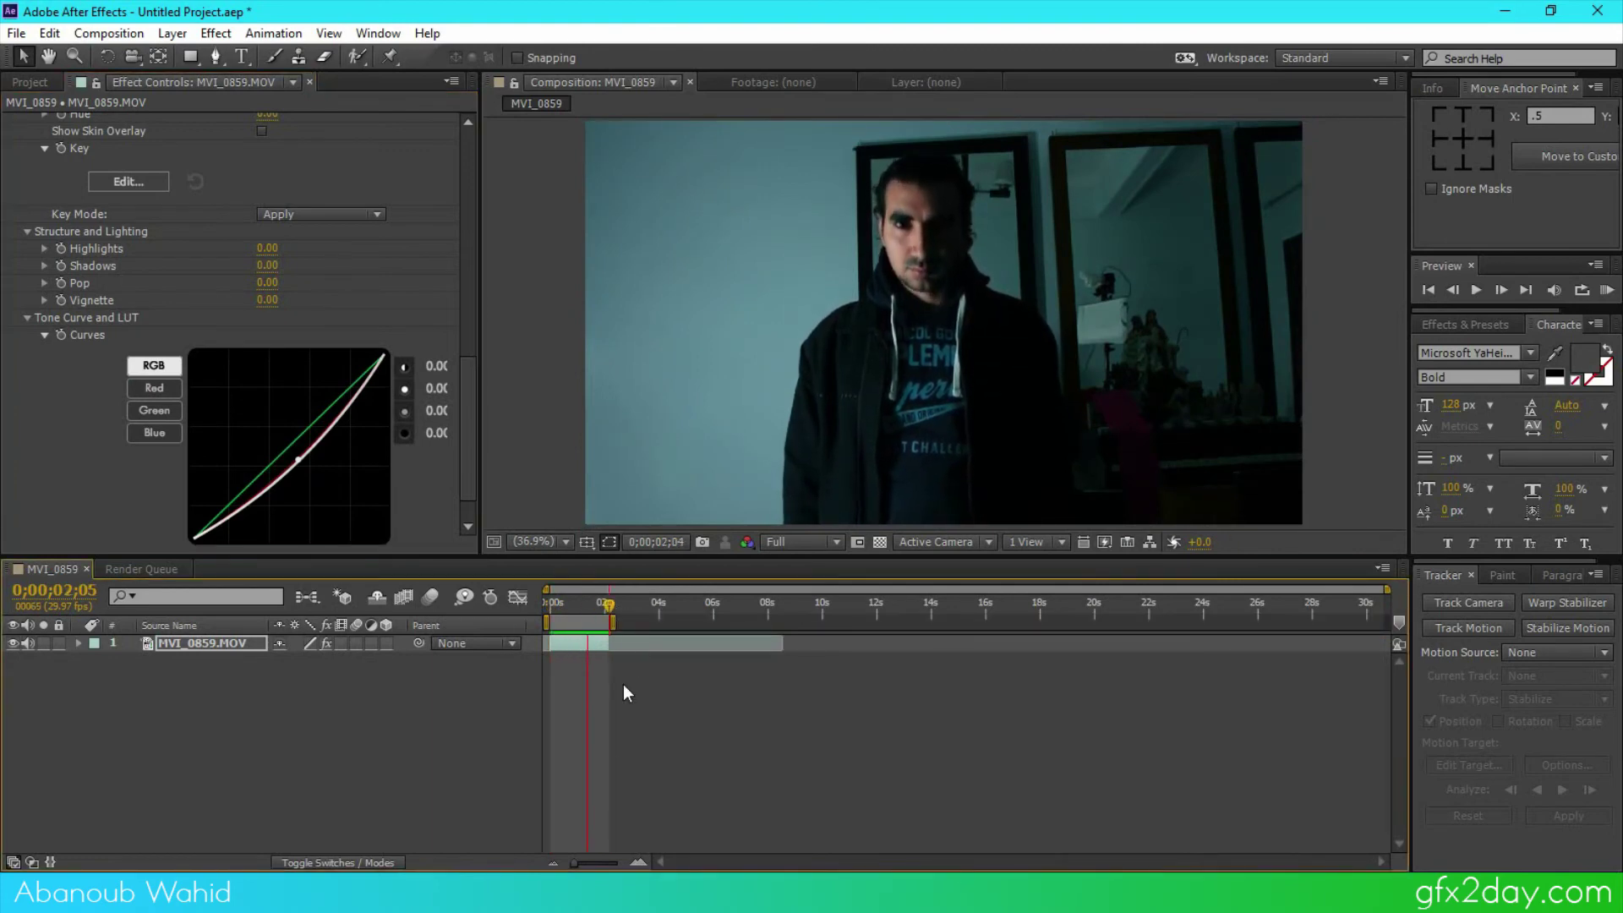
key(space)
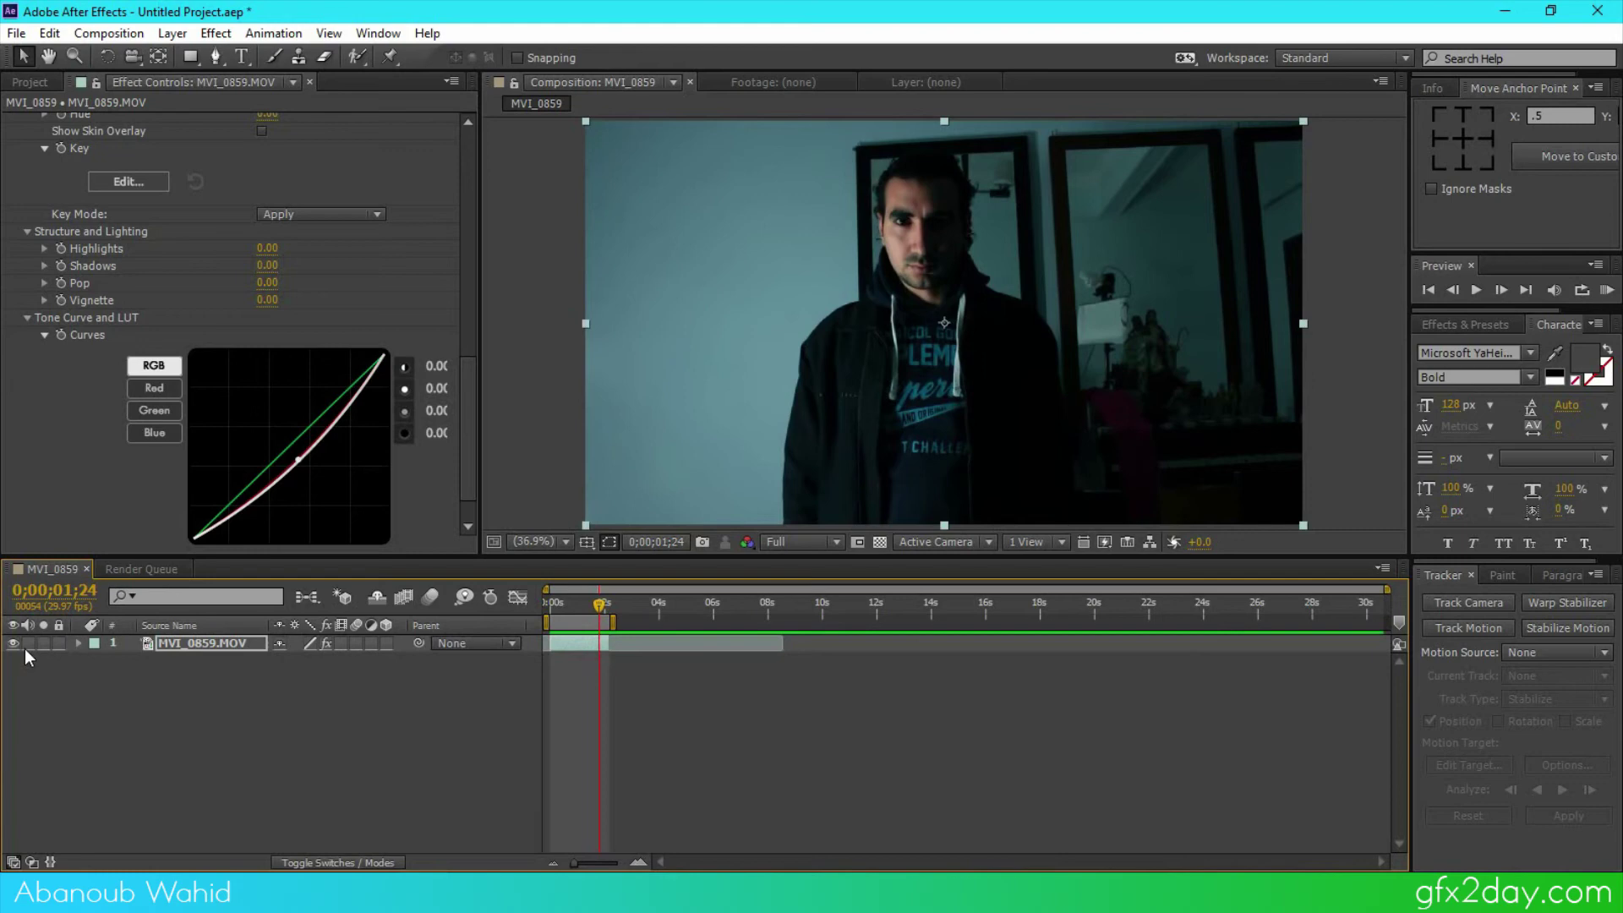
drag(597, 607, 540, 606)
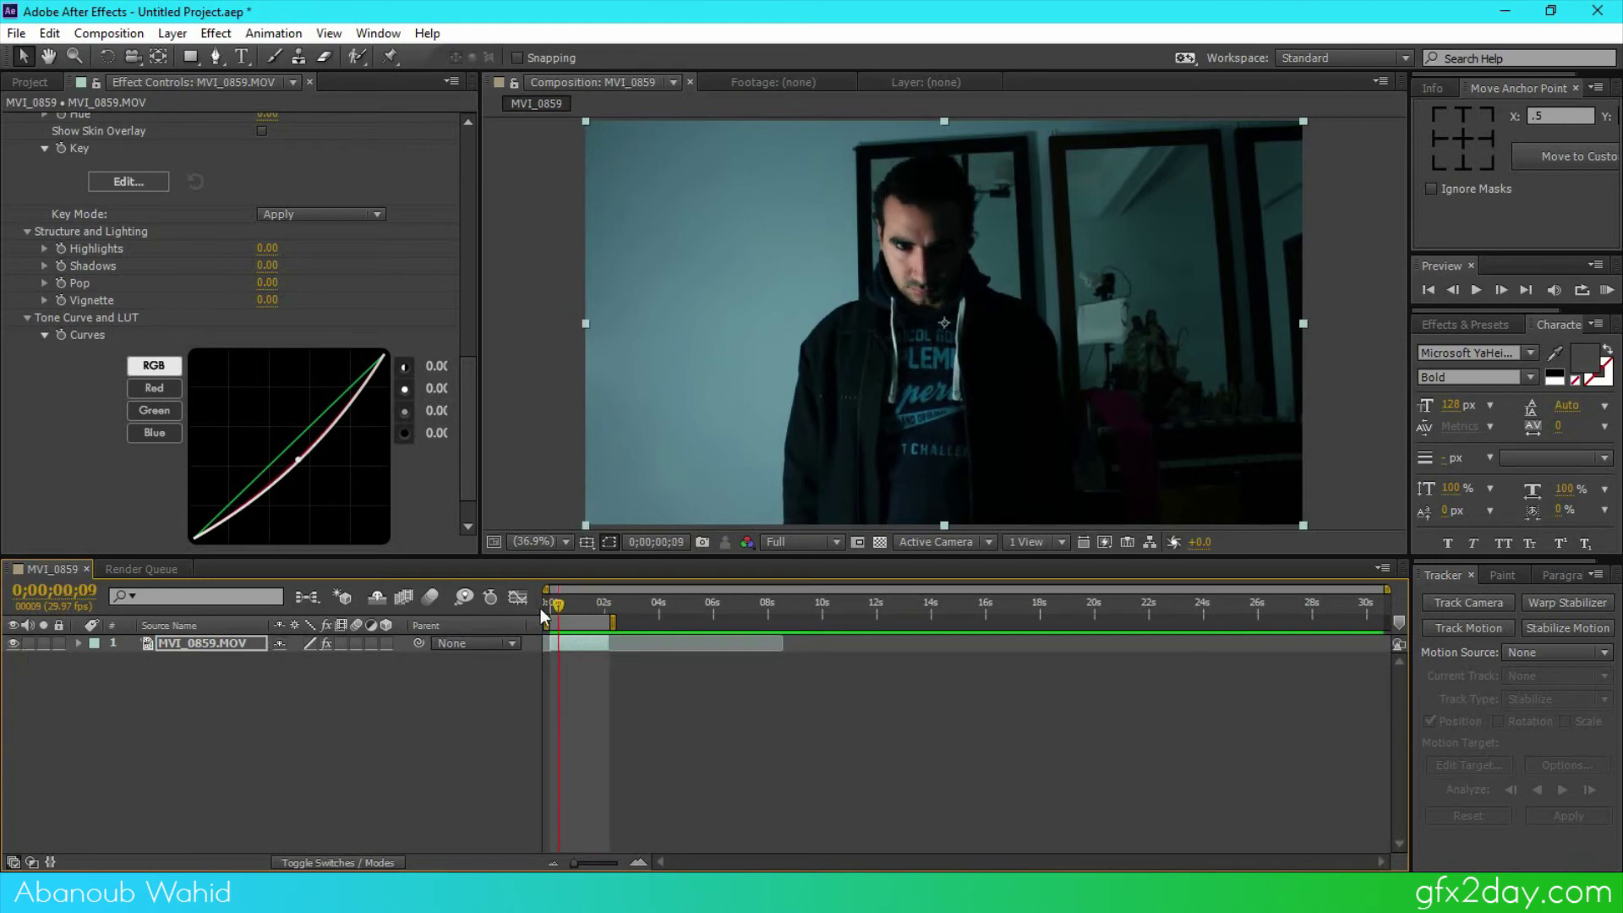
Create a new black solid layer in the After Effects composition
right_click(316, 715)
click(405, 677)
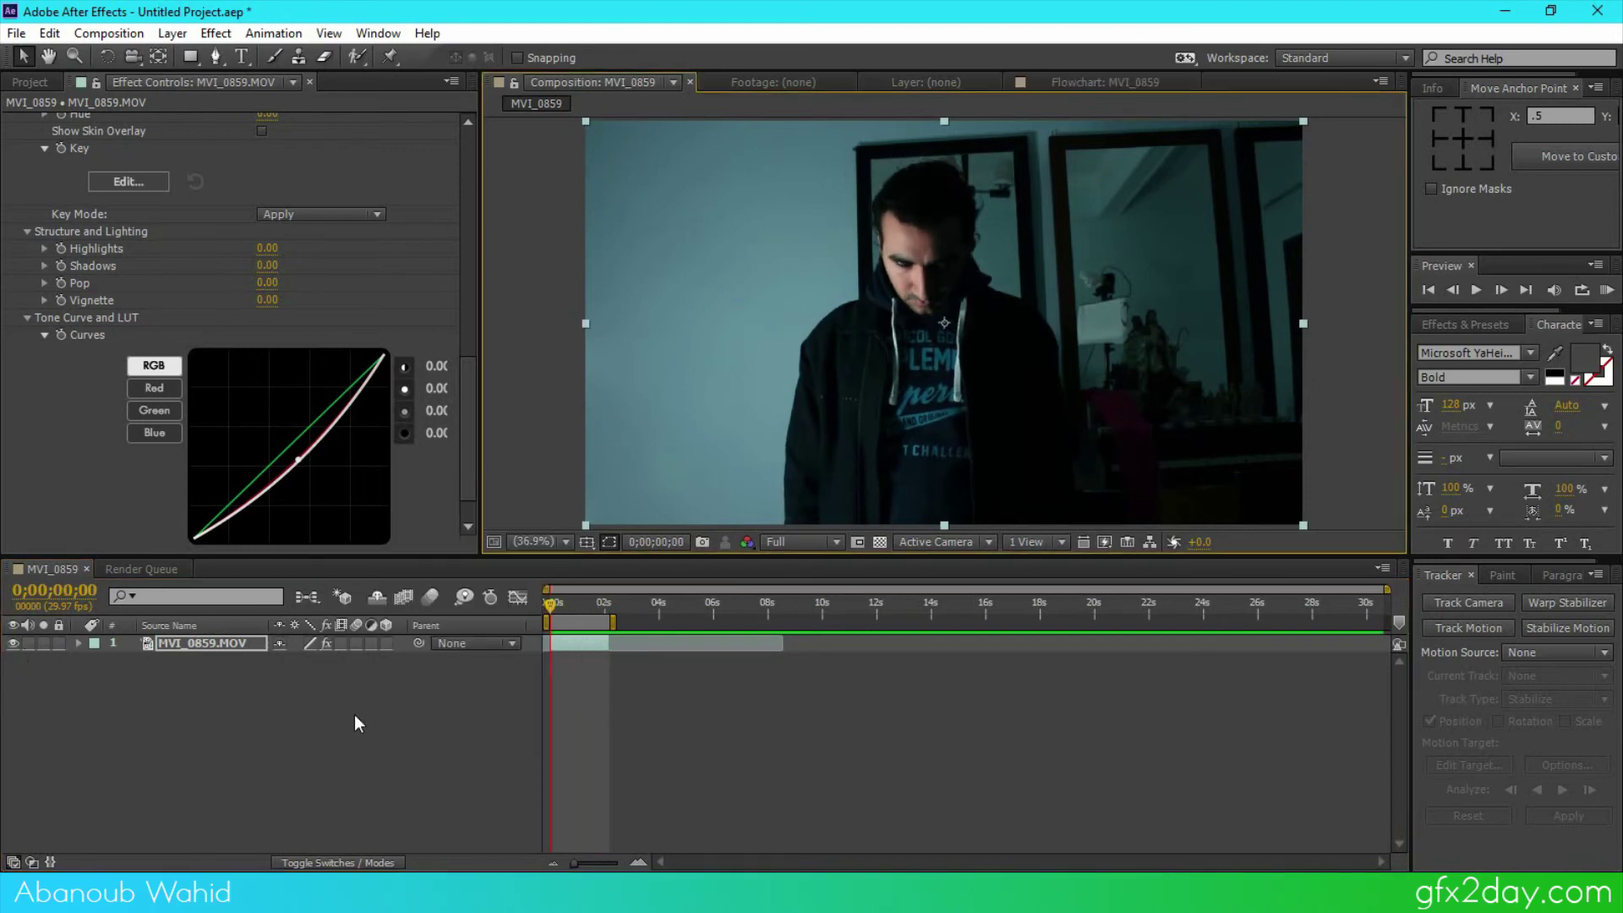
right_click(355, 715)
mouse_move(512, 501)
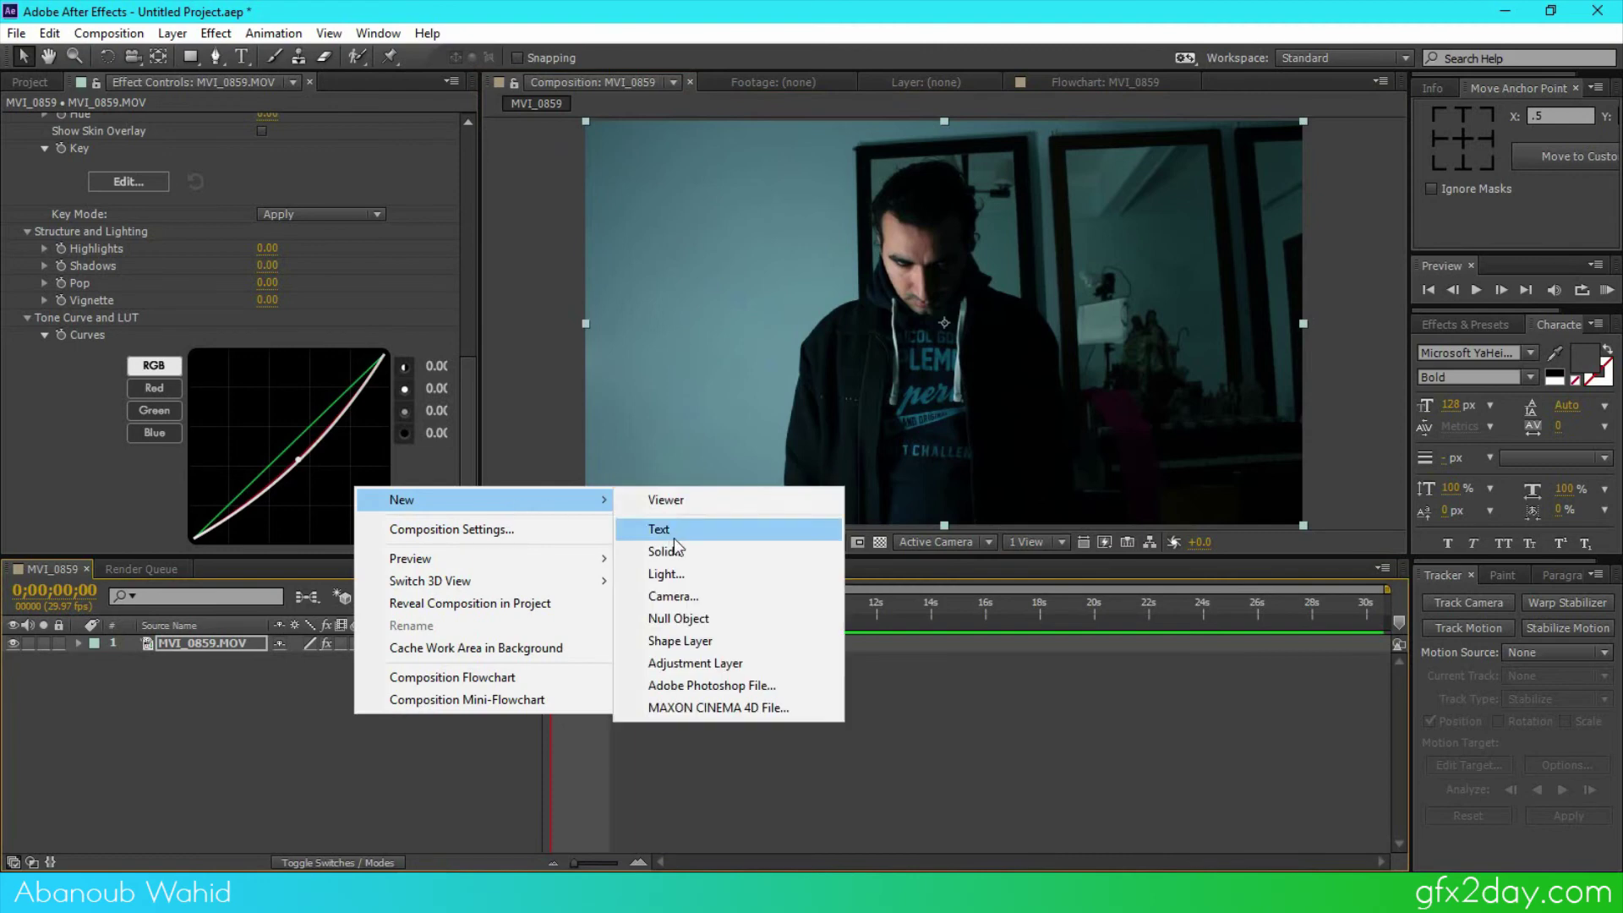
click(682, 551)
click(215, 350)
drag(211, 279, 3, 421)
click(466, 53)
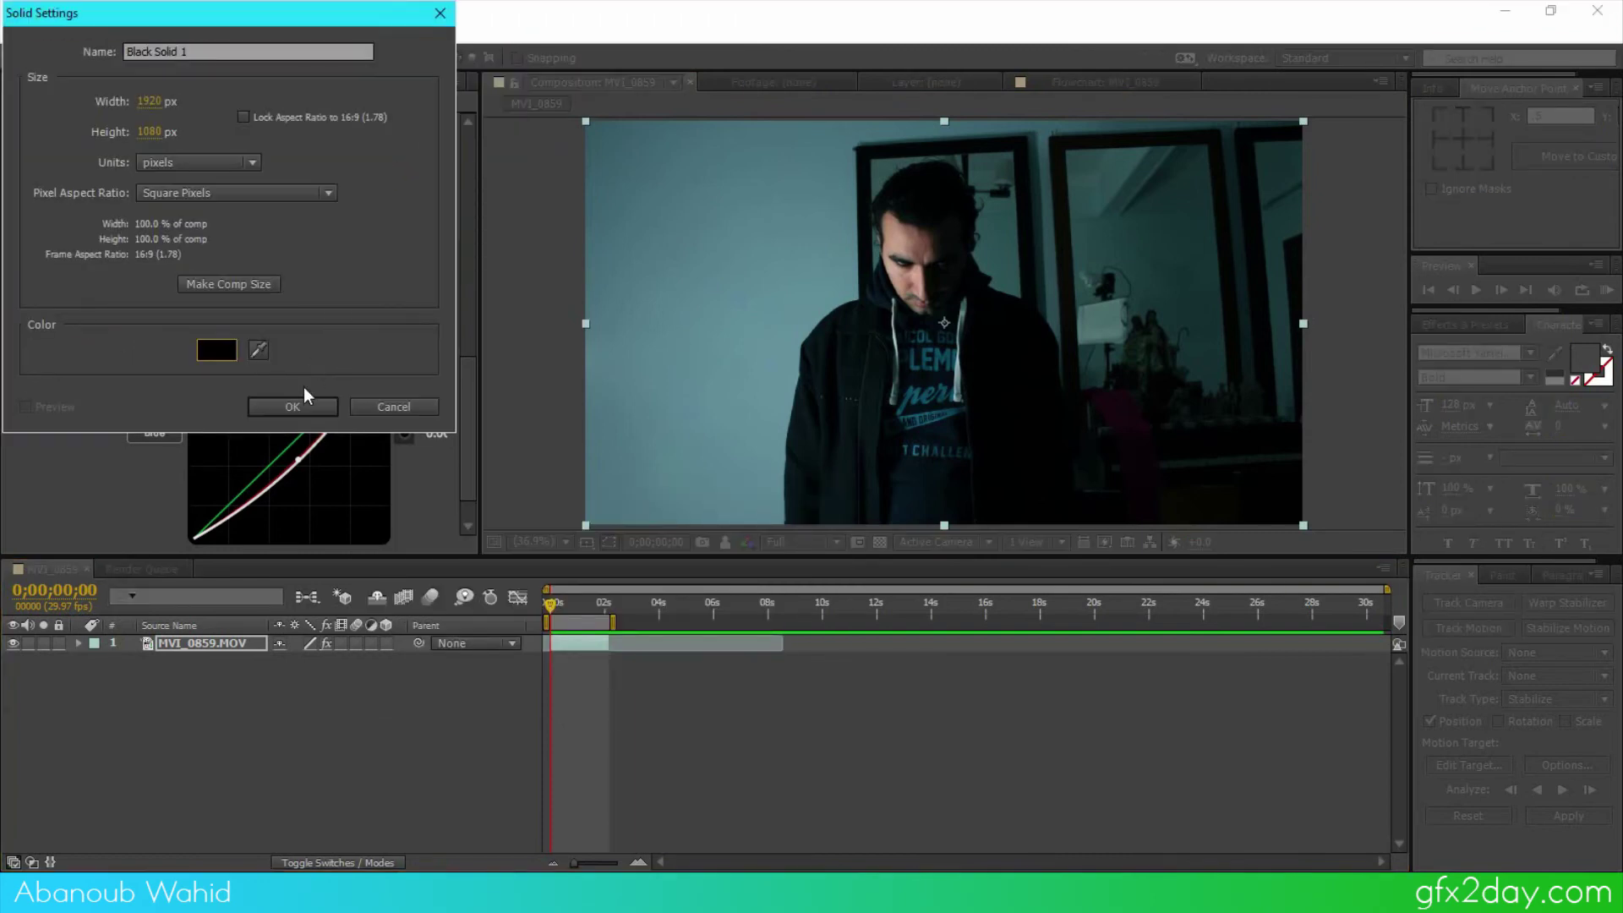
click(308, 405)
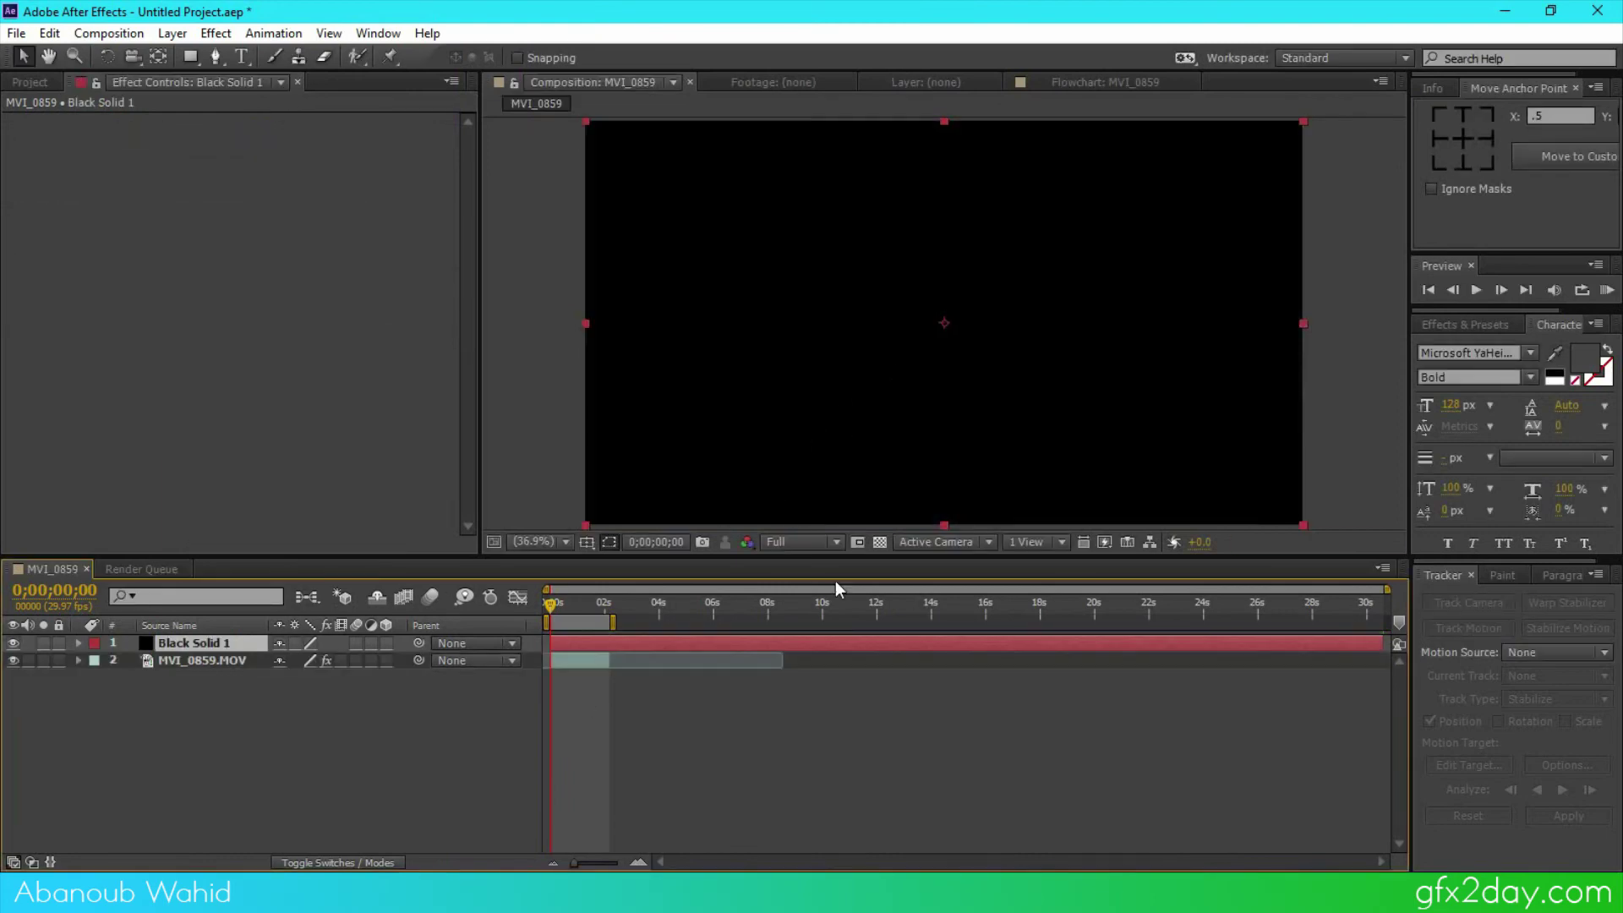
Draw a rectangle mask across the frame's middle and invert it to form letterbox bars
click(190, 59)
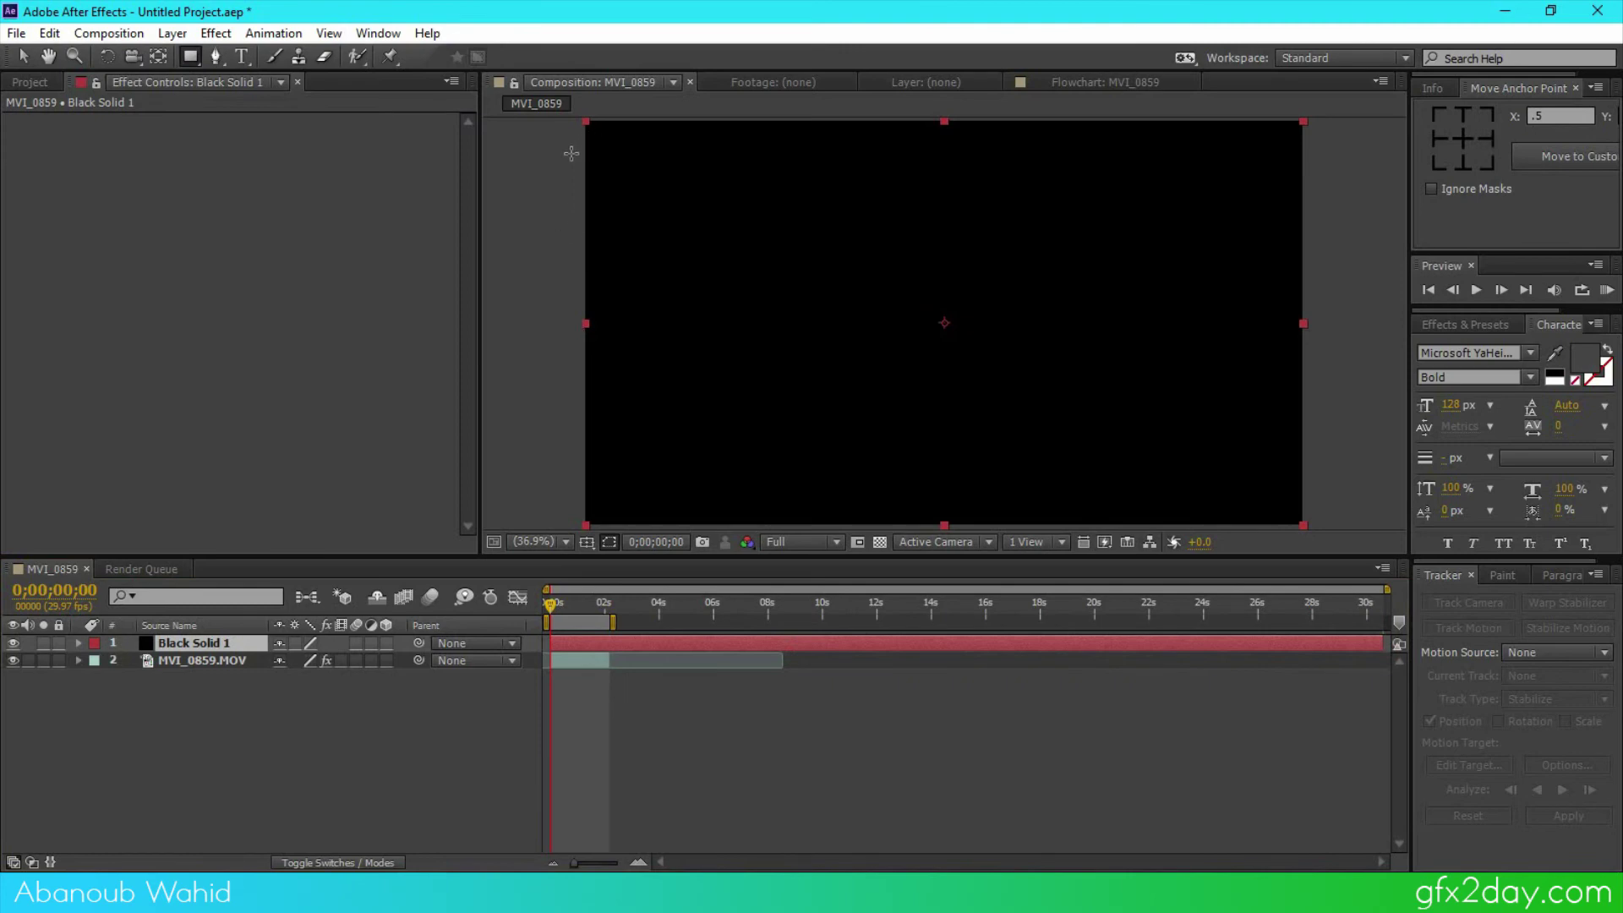
drag(572, 158, 1331, 492)
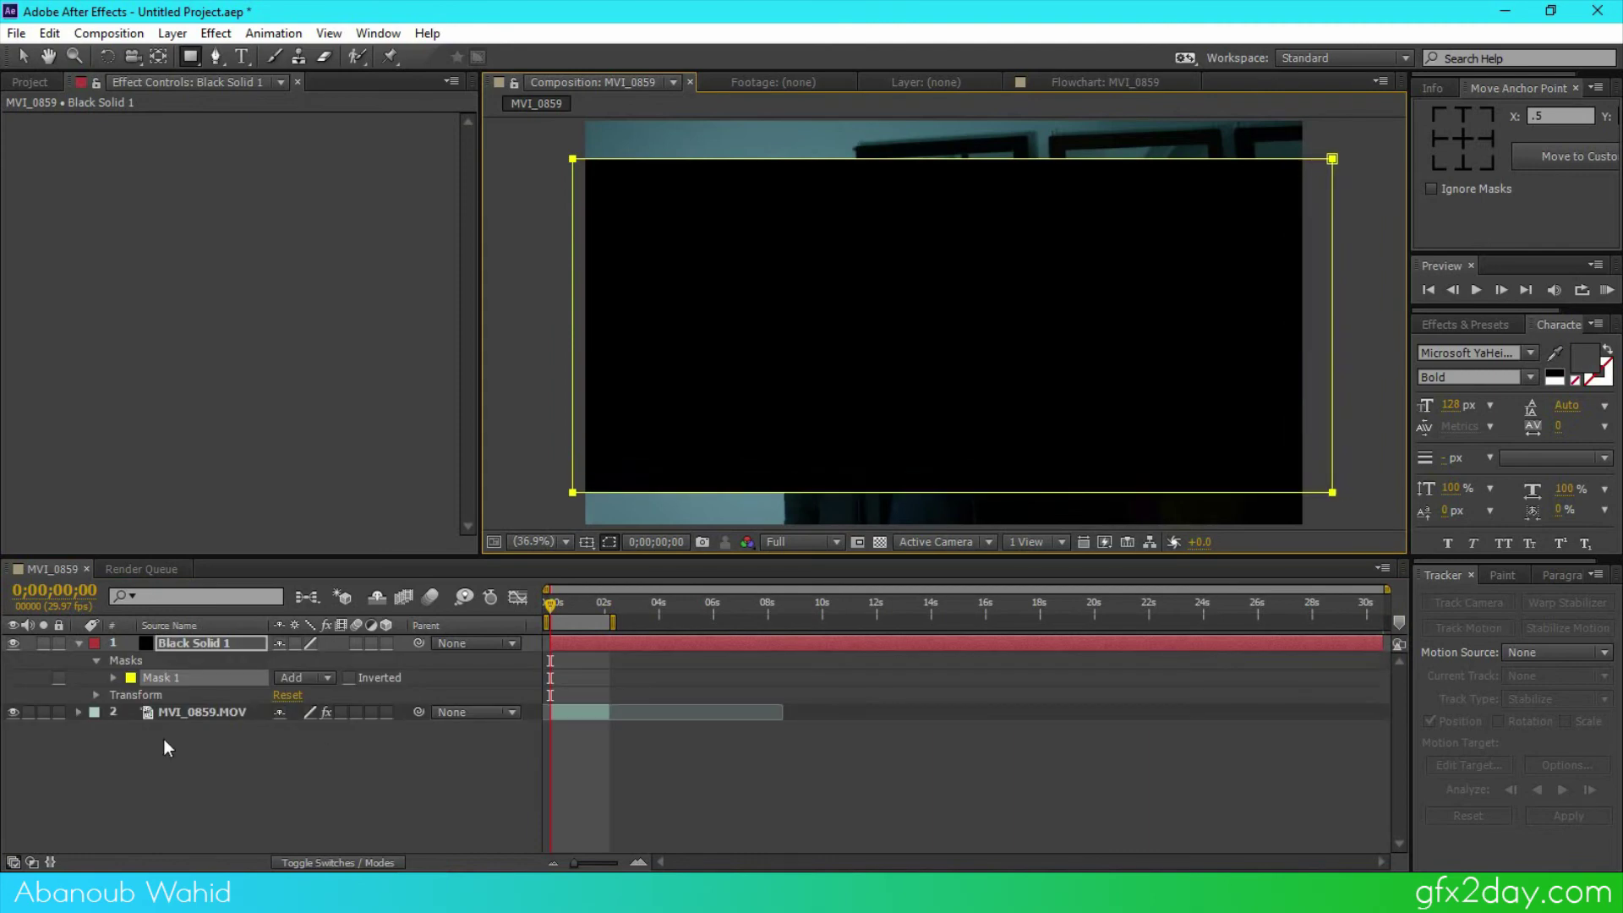
click(350, 677)
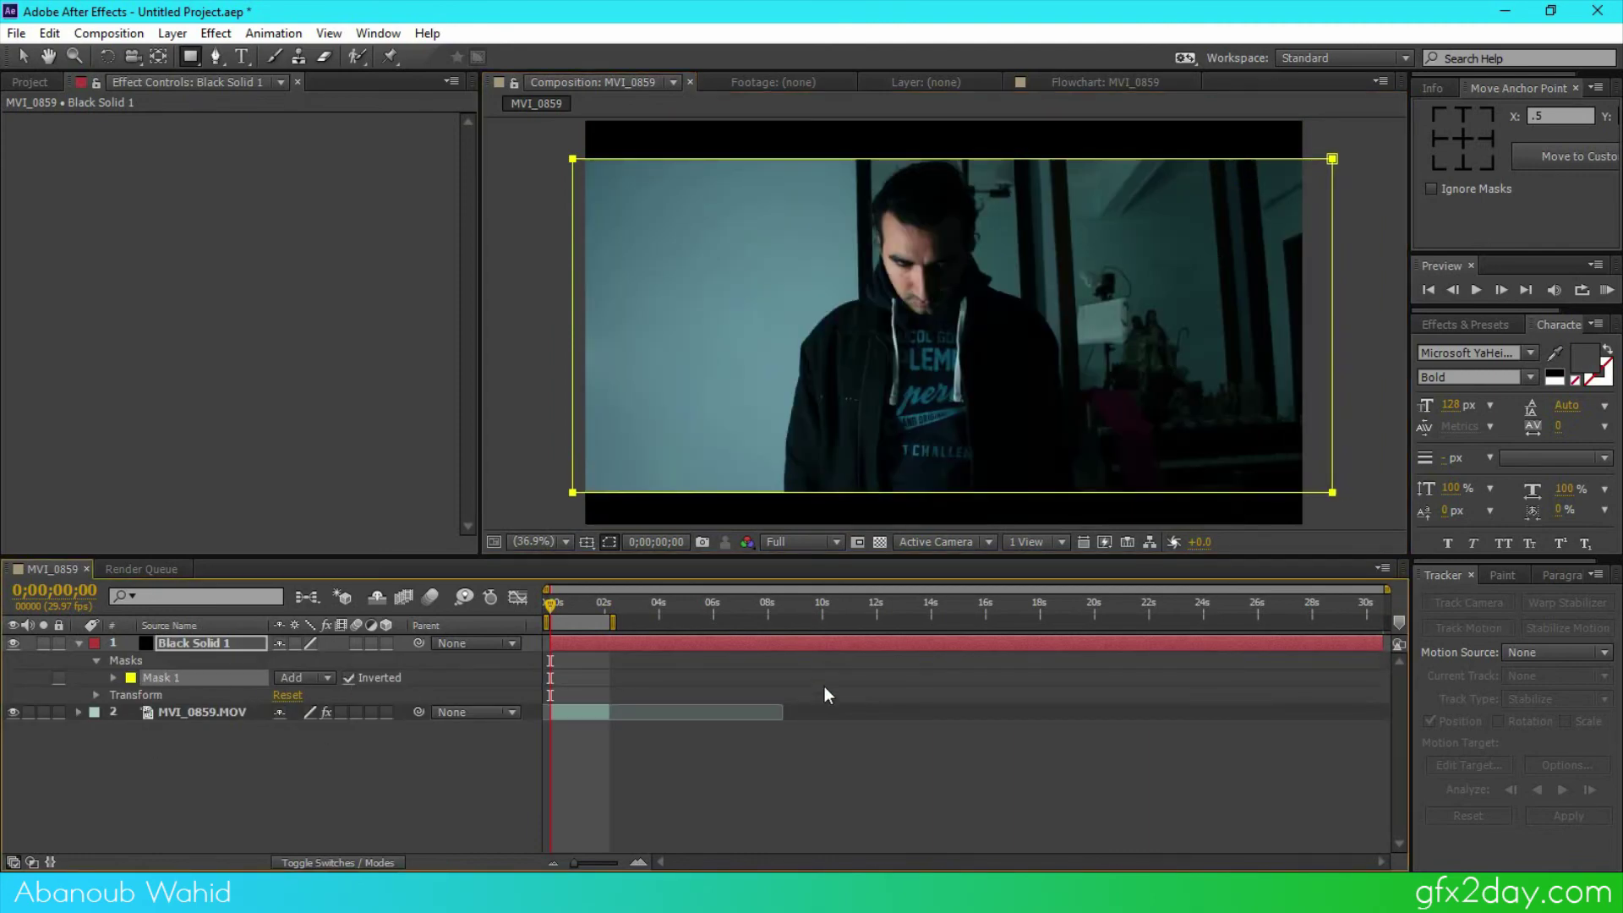
click(803, 791)
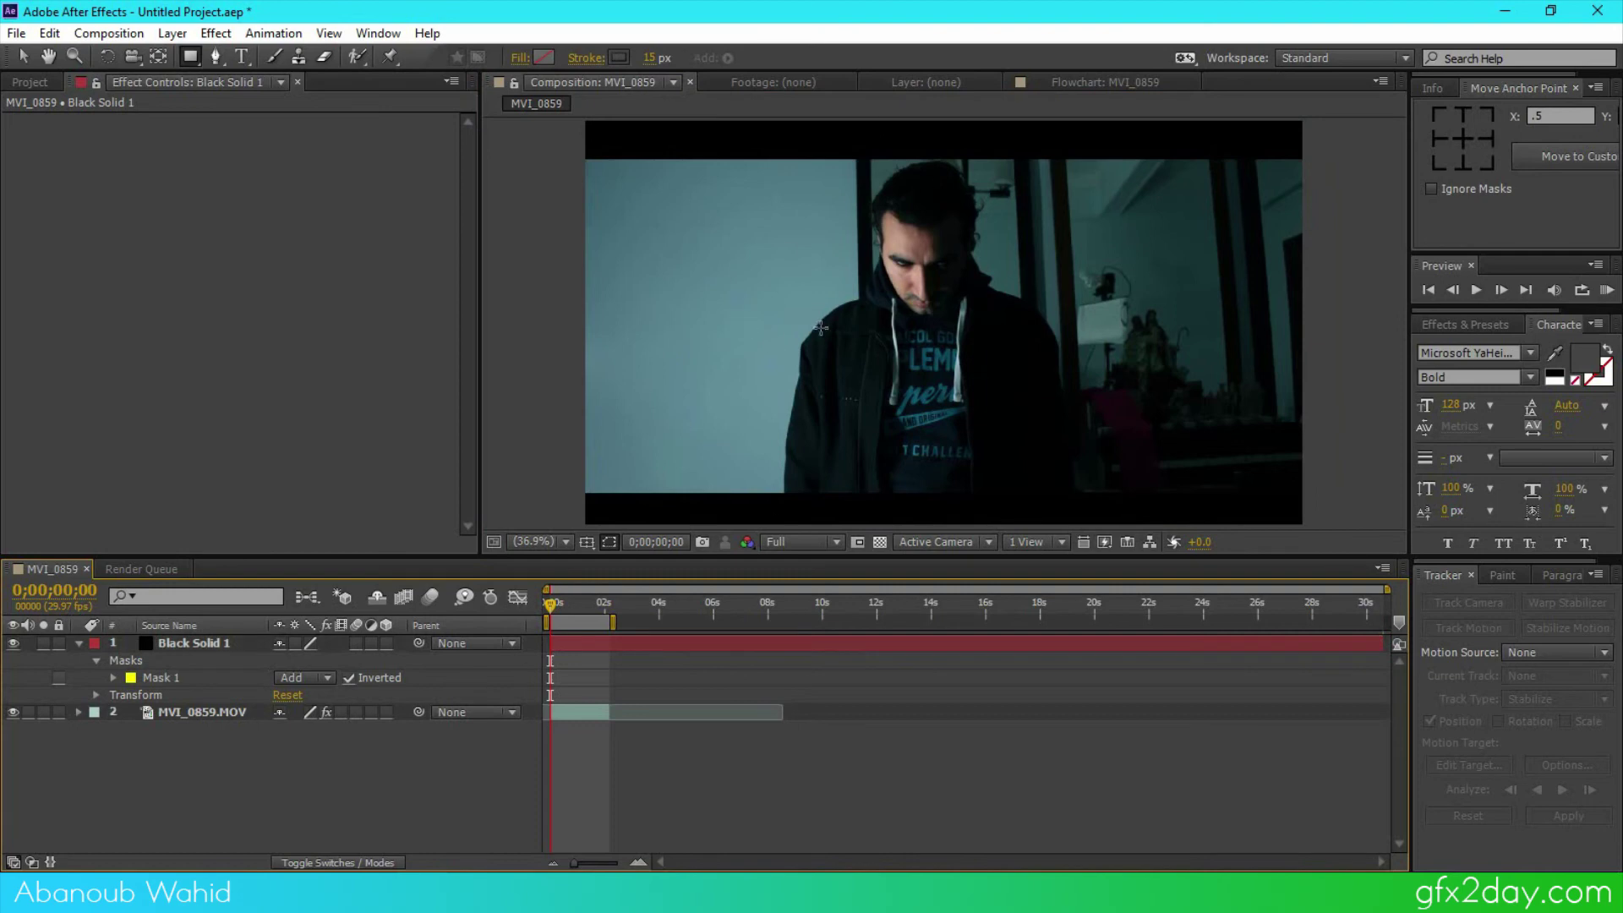
click(572, 714)
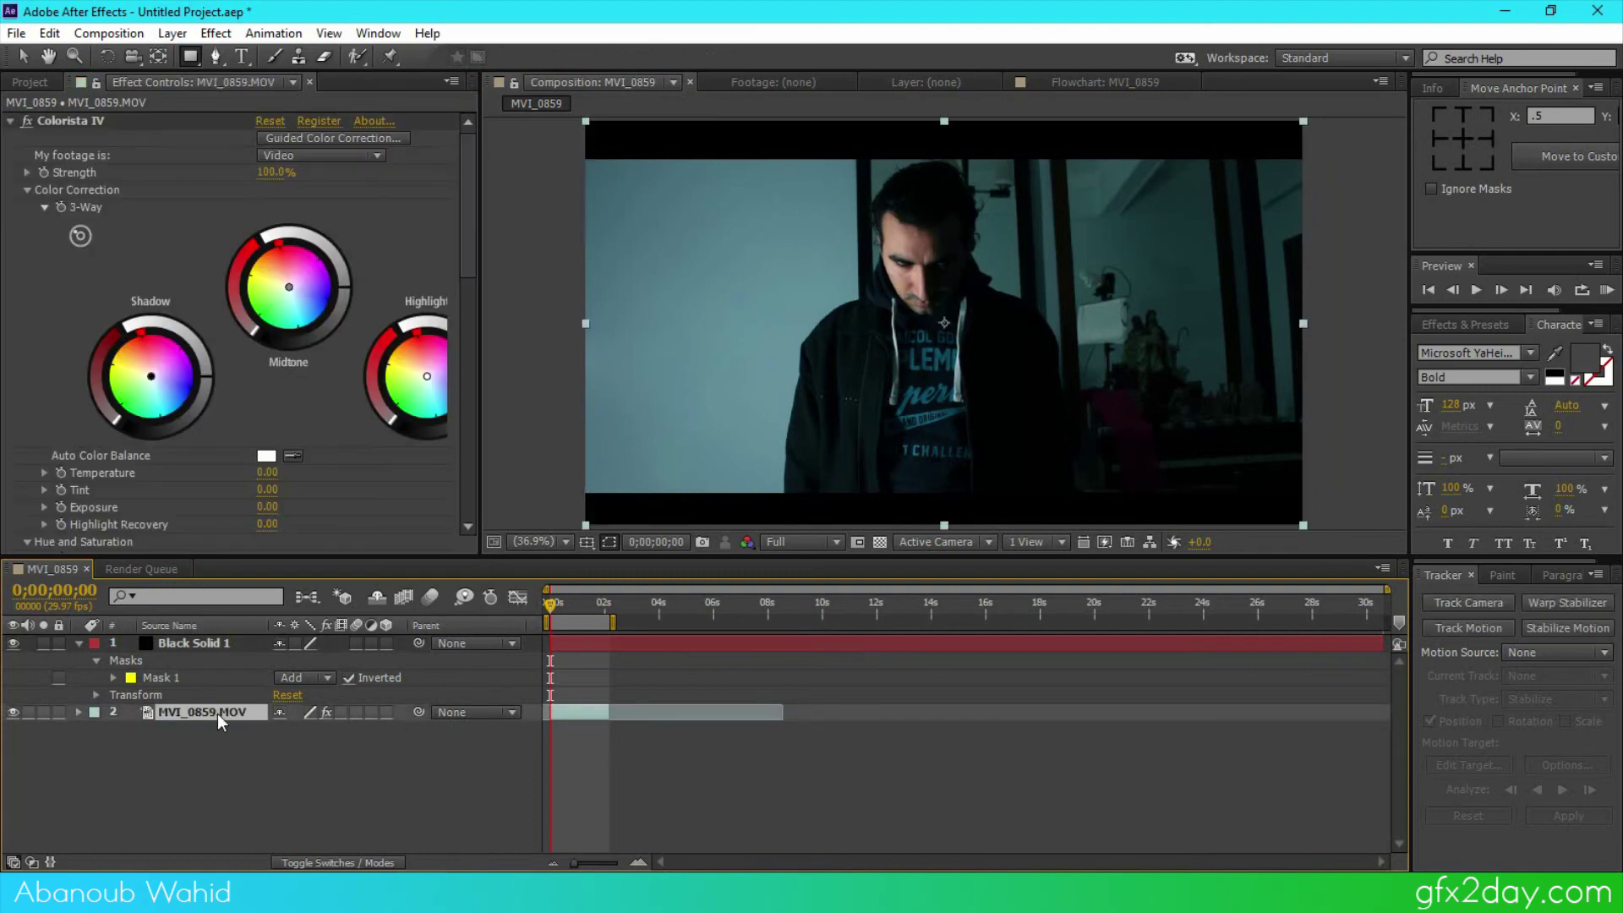
Set a starting Position keyframe on MVI_0859.MOV at 0 seconds
key(p)
click(131, 730)
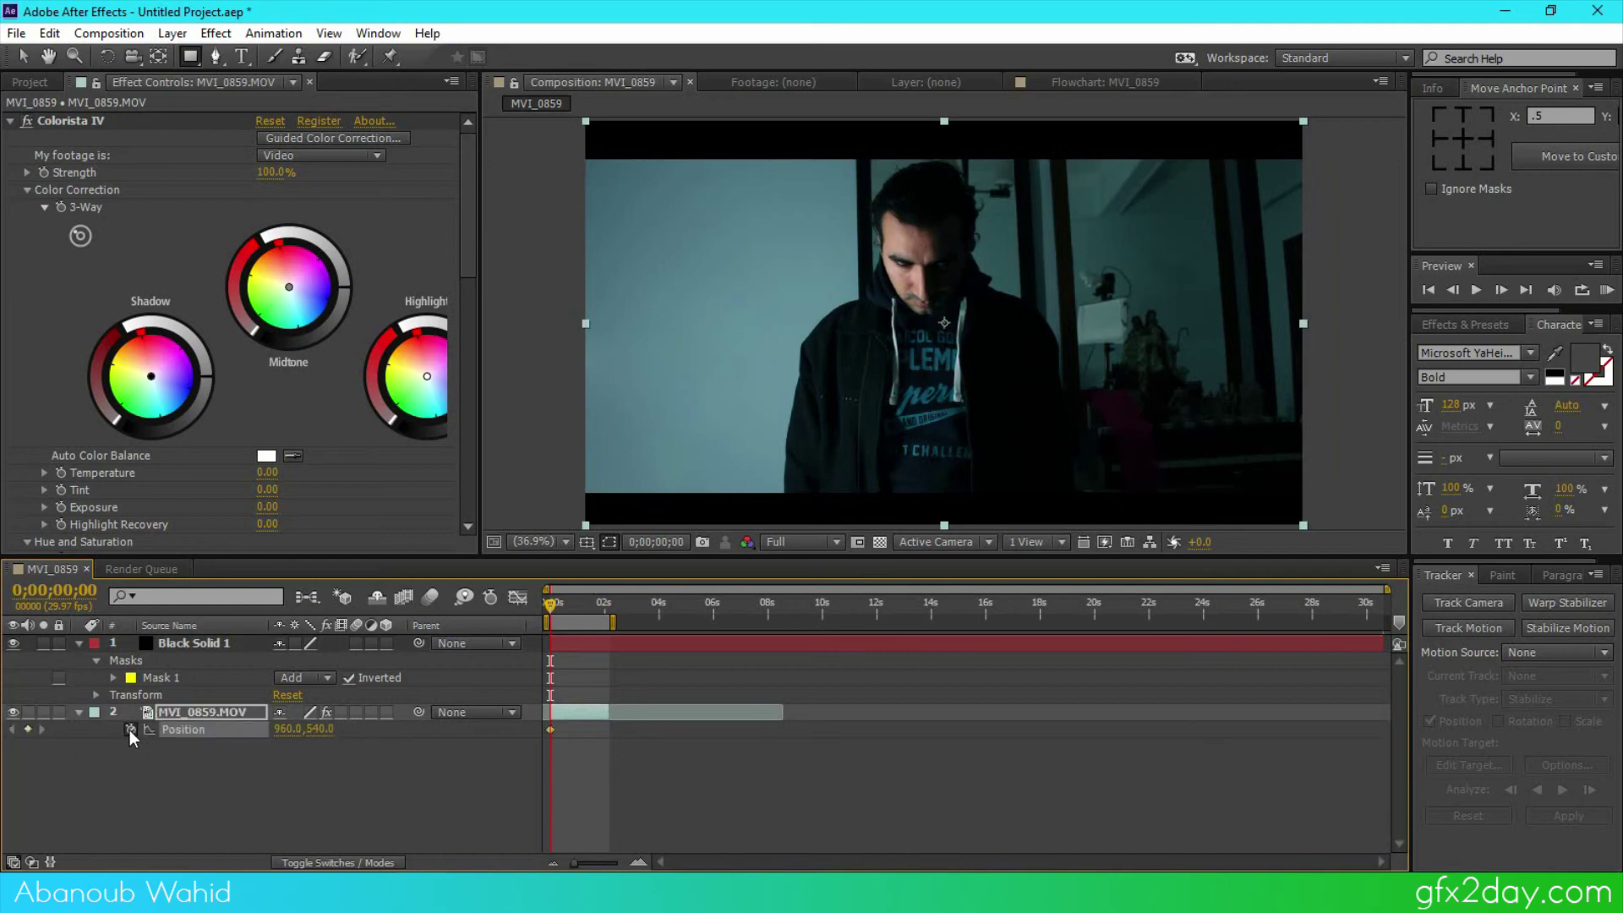
click(22, 56)
mouse_move(900, 222)
mouse_down()
mouse_move(901, 267)
mouse_move(900, 224)
mouse_up()
At 0;00;02;05, move the footage down to 960.0, 632.3, then preview the animation
drag(551, 602, 619, 606)
drag(1019, 250, 1018, 285)
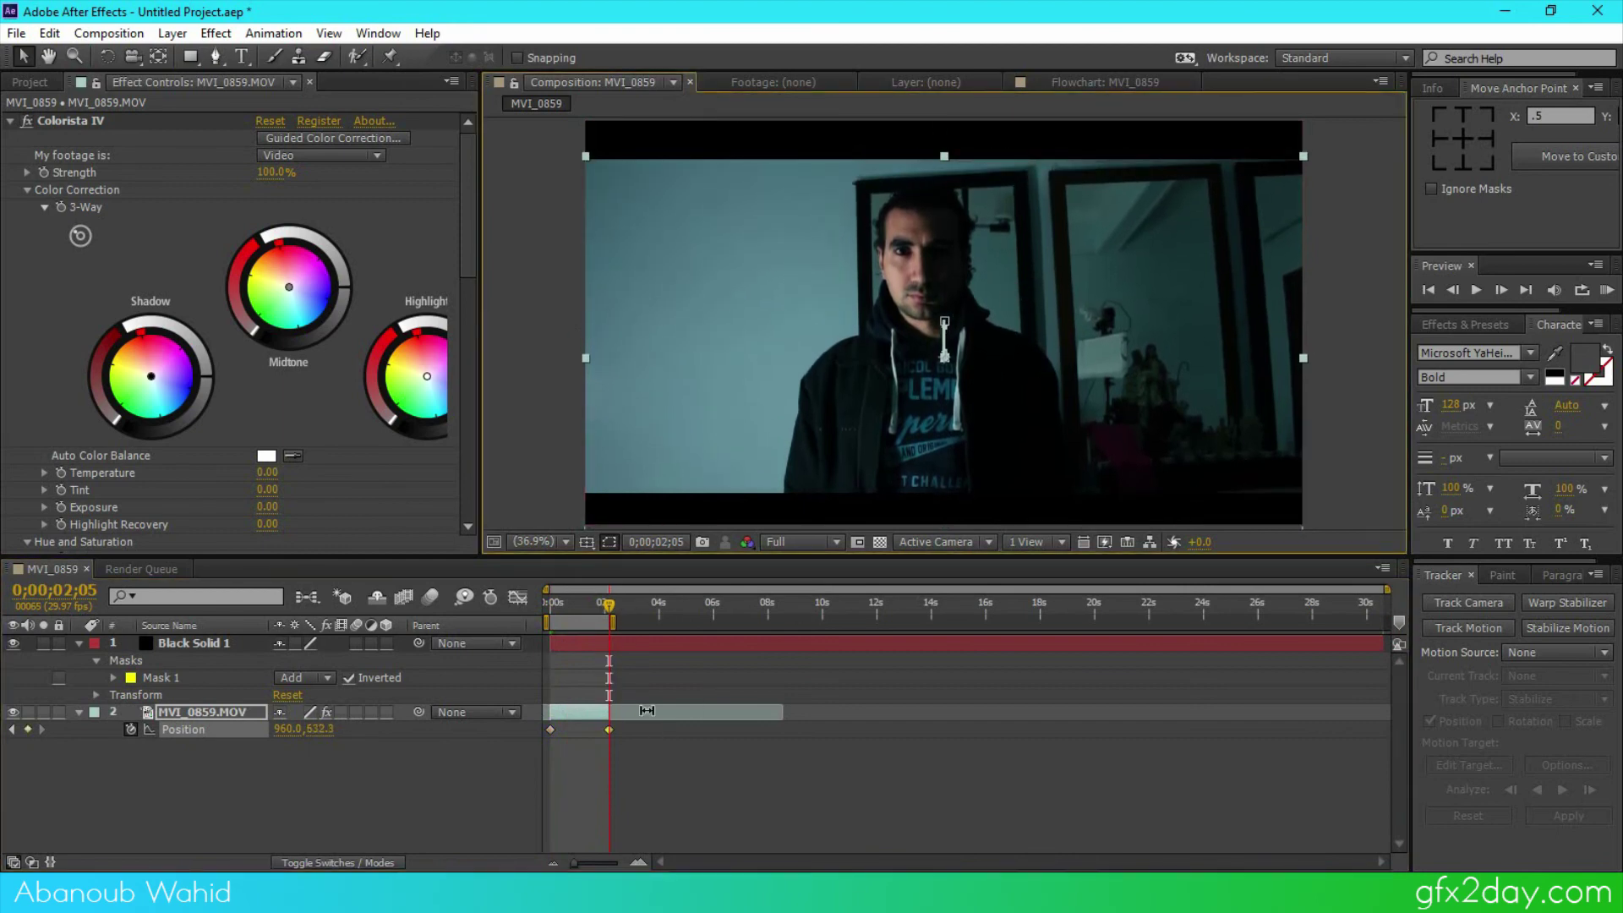
mouse_move(611, 732)
key(space)
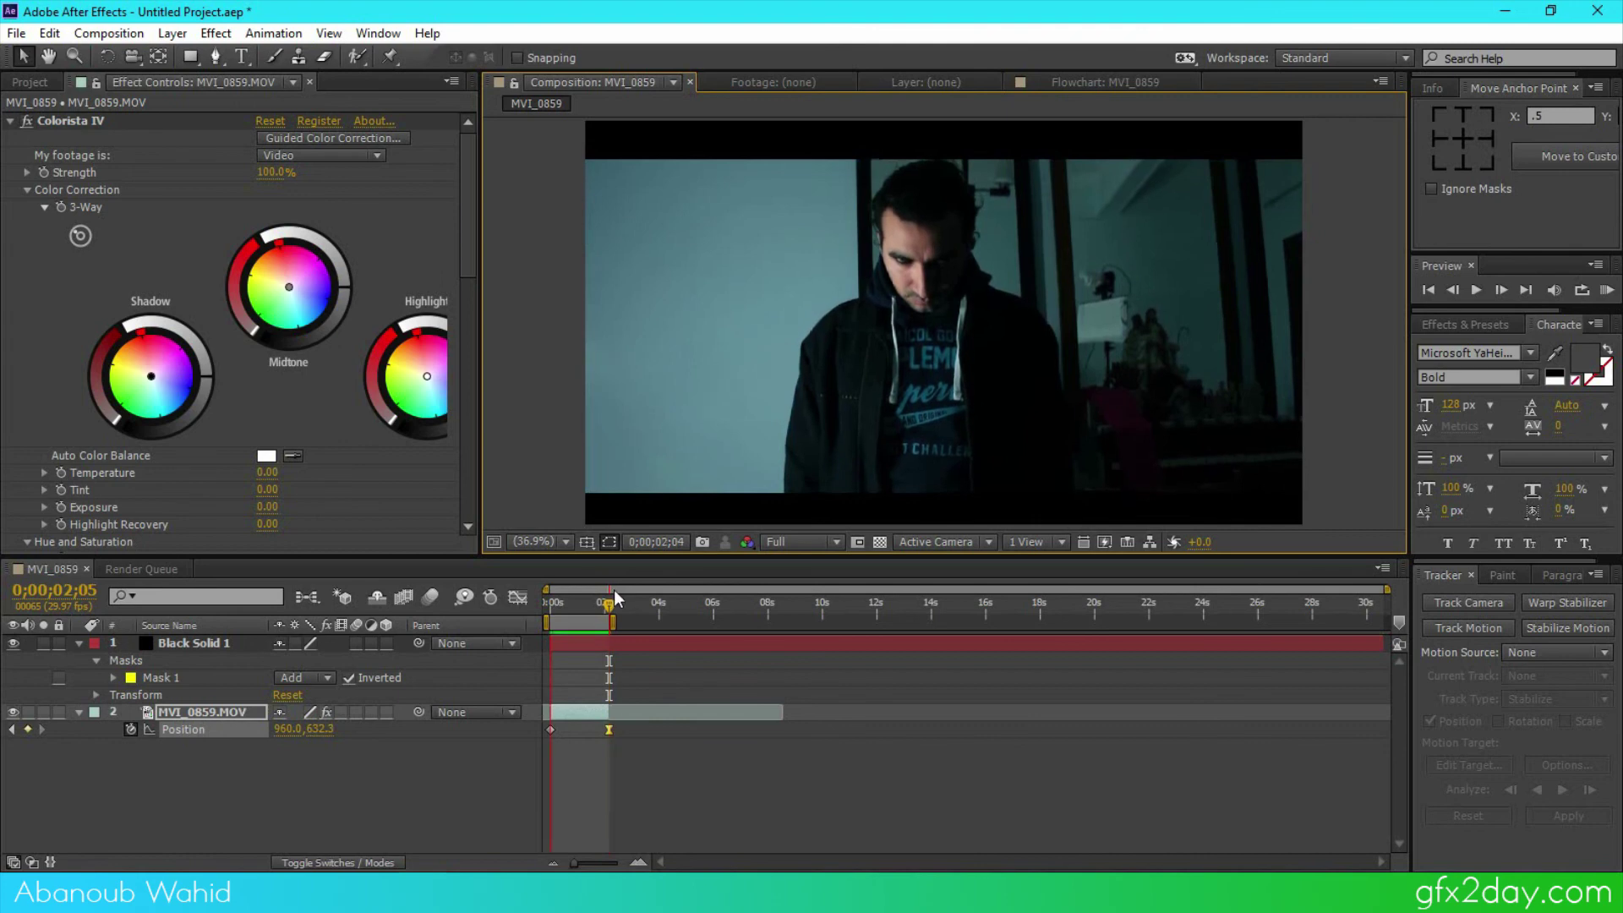